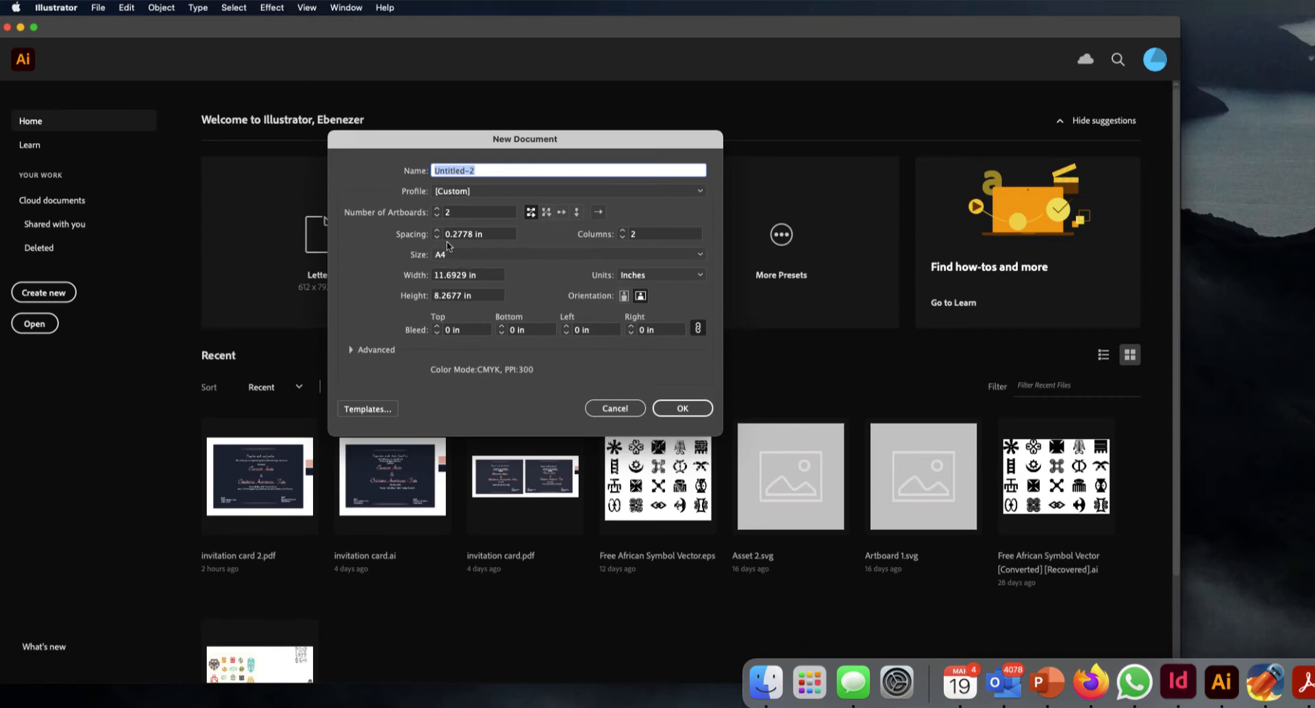
Create a new document with a single A4 artboard in landscape orientation.
{"action": "left_click", "coordinate": [438, 217]}
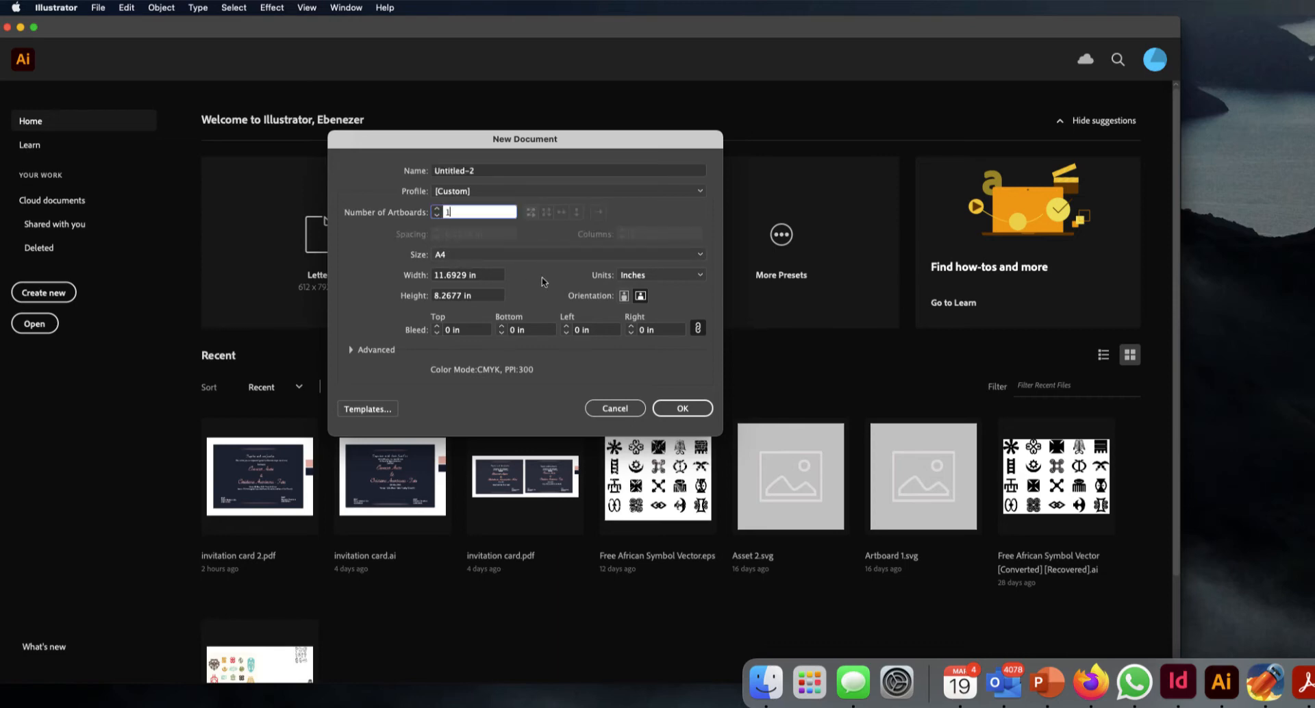
{"action": "left_click", "coordinate": [642, 296]}
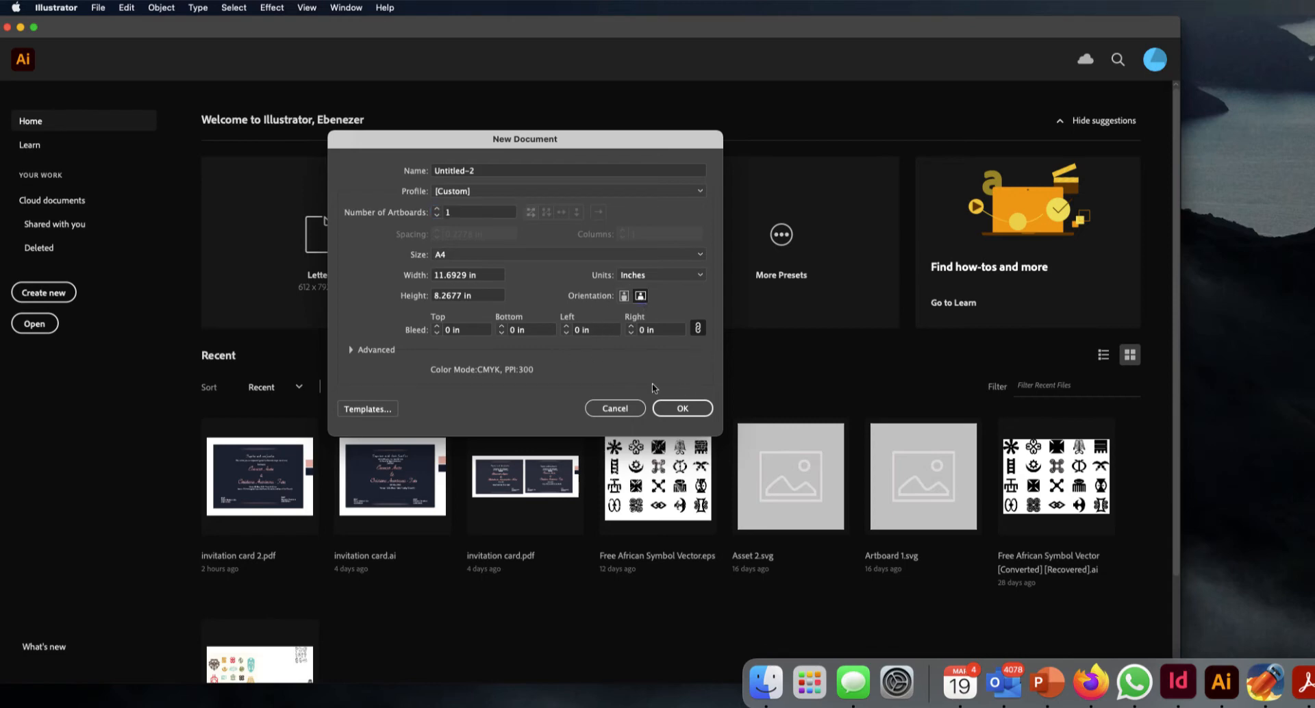
{"action": "left_click", "coordinate": [674, 409]}
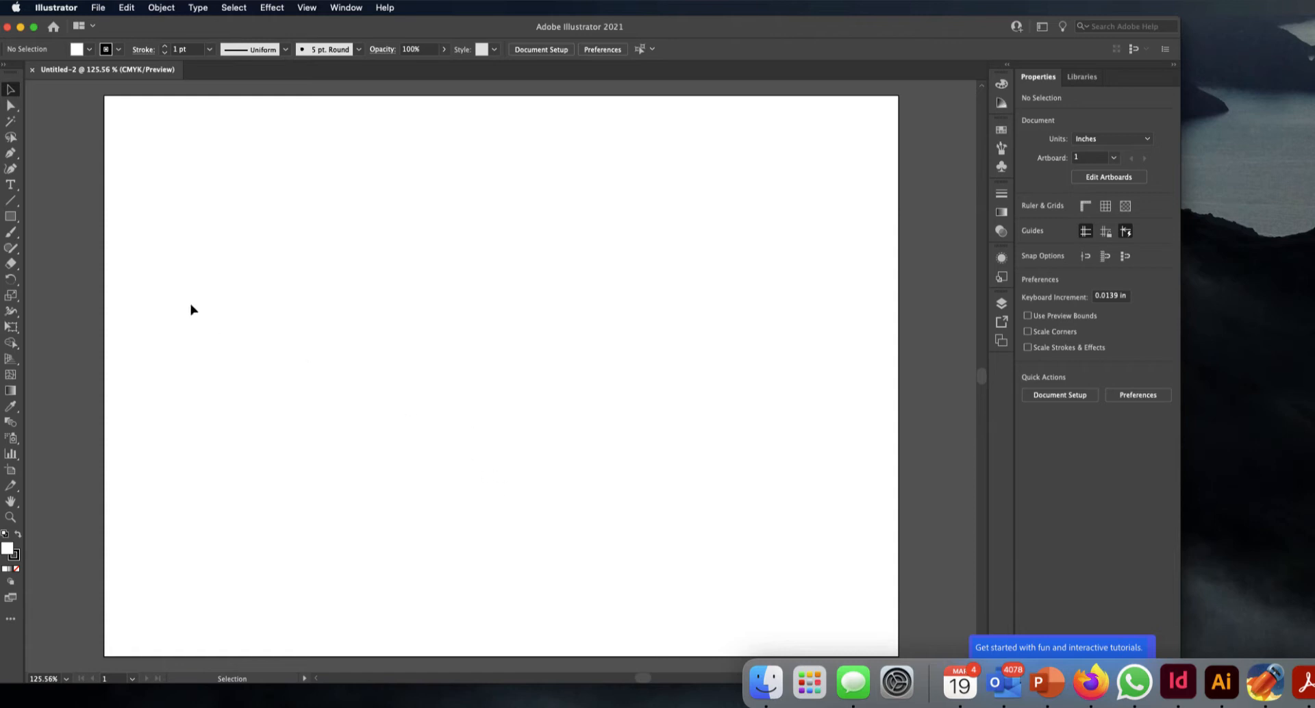
Draw the handle tip and inner curve of a hooked blade with the Curvature tool, about 1.98 in wide and 1.76 in tall.
{"action": "left_click", "coordinate": [10, 173]}
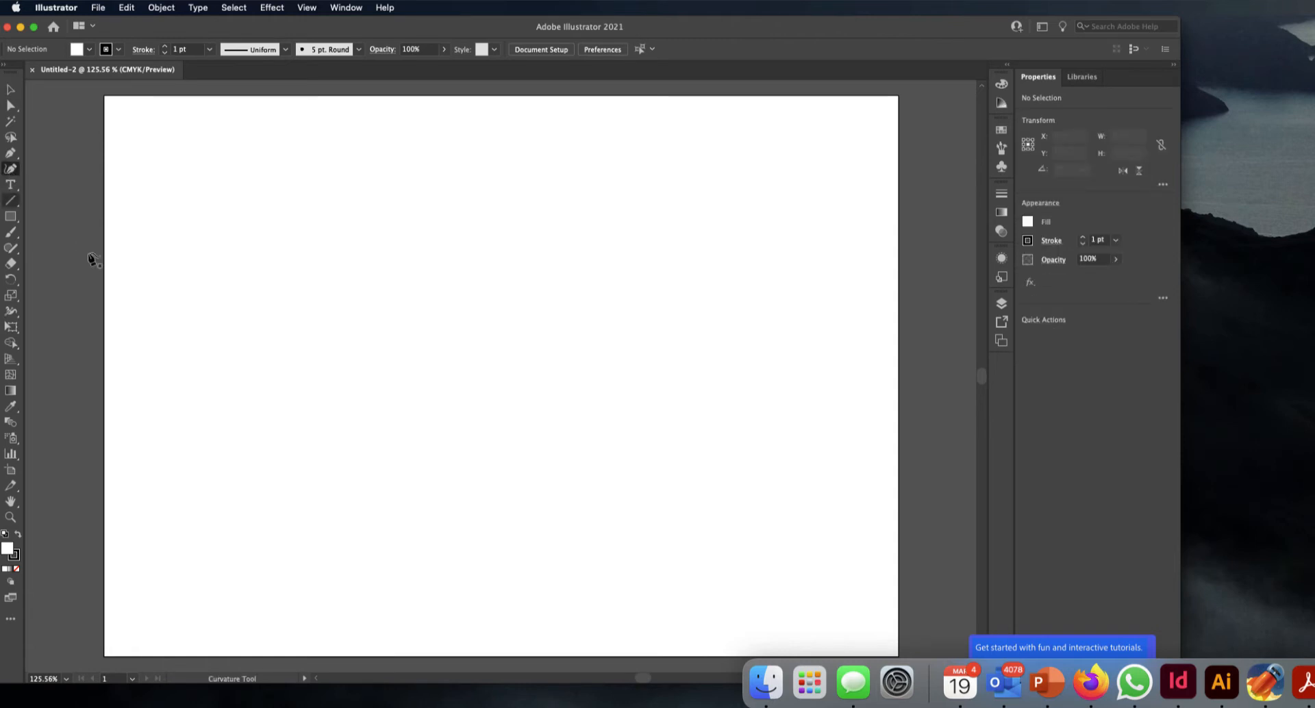
{"action": "left_click", "coordinate": [427, 411]}
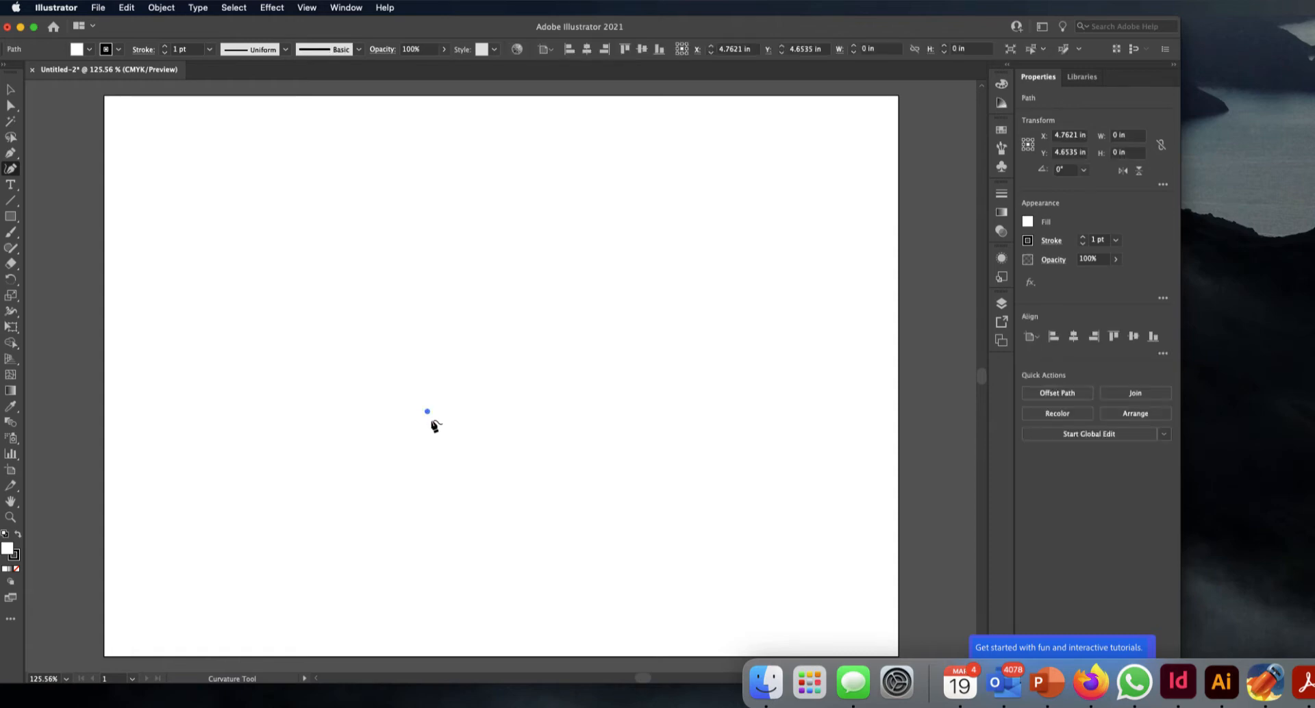
{"action": "left_click", "coordinate": [430, 418]}
{"action": "left_click", "coordinate": [436, 411]}
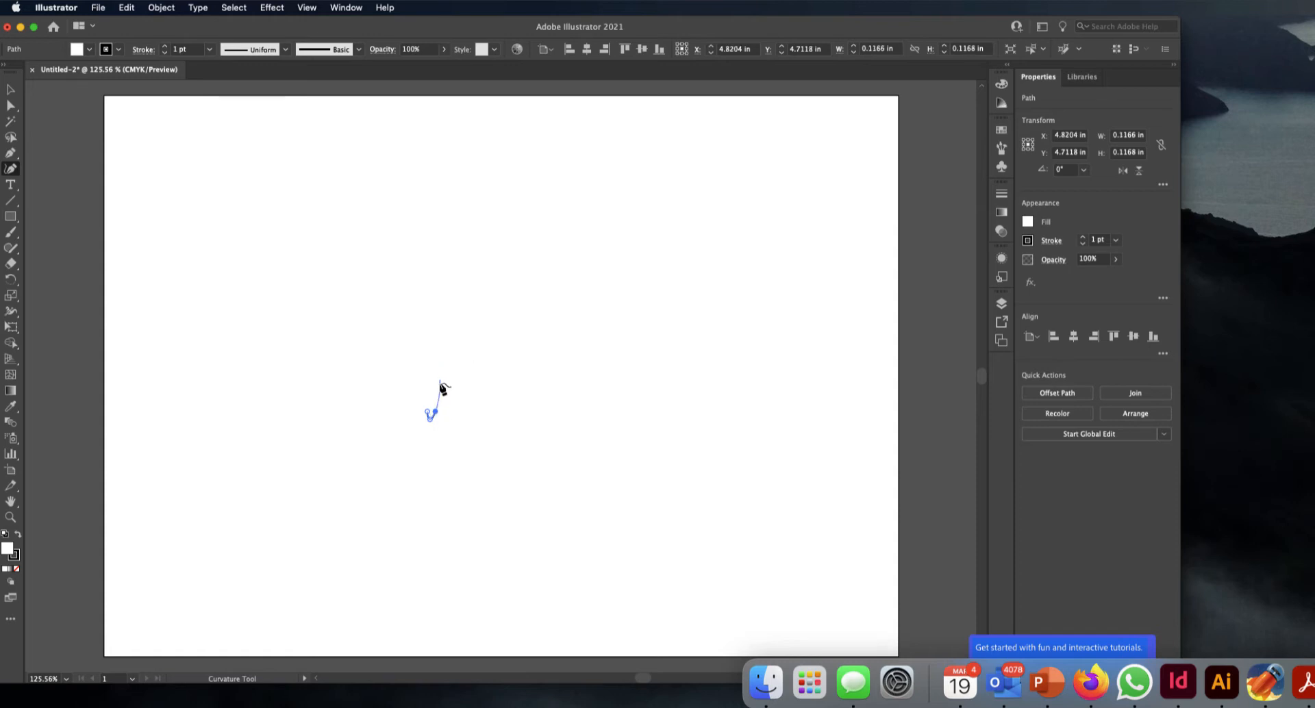
{"action": "left_click", "coordinate": [448, 384]}
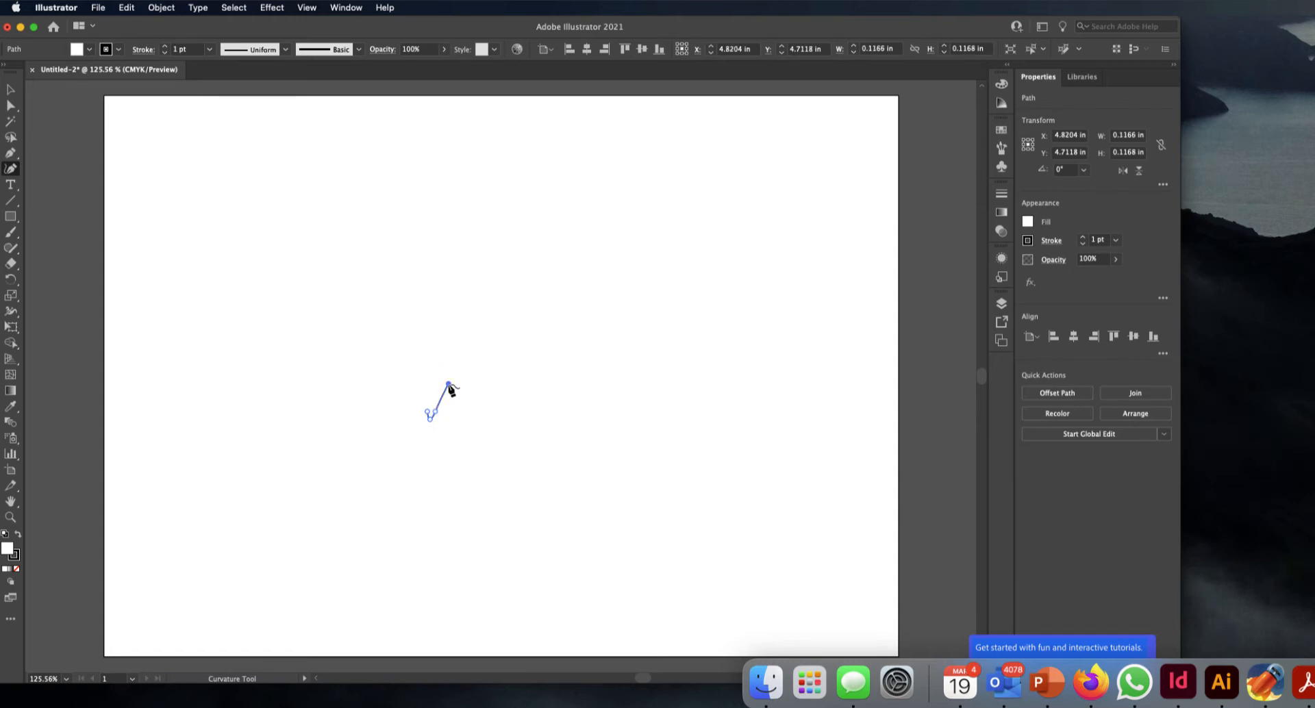
{"action": "left_click", "coordinate": [468, 343]}
{"action": "left_click", "coordinate": [492, 316]}
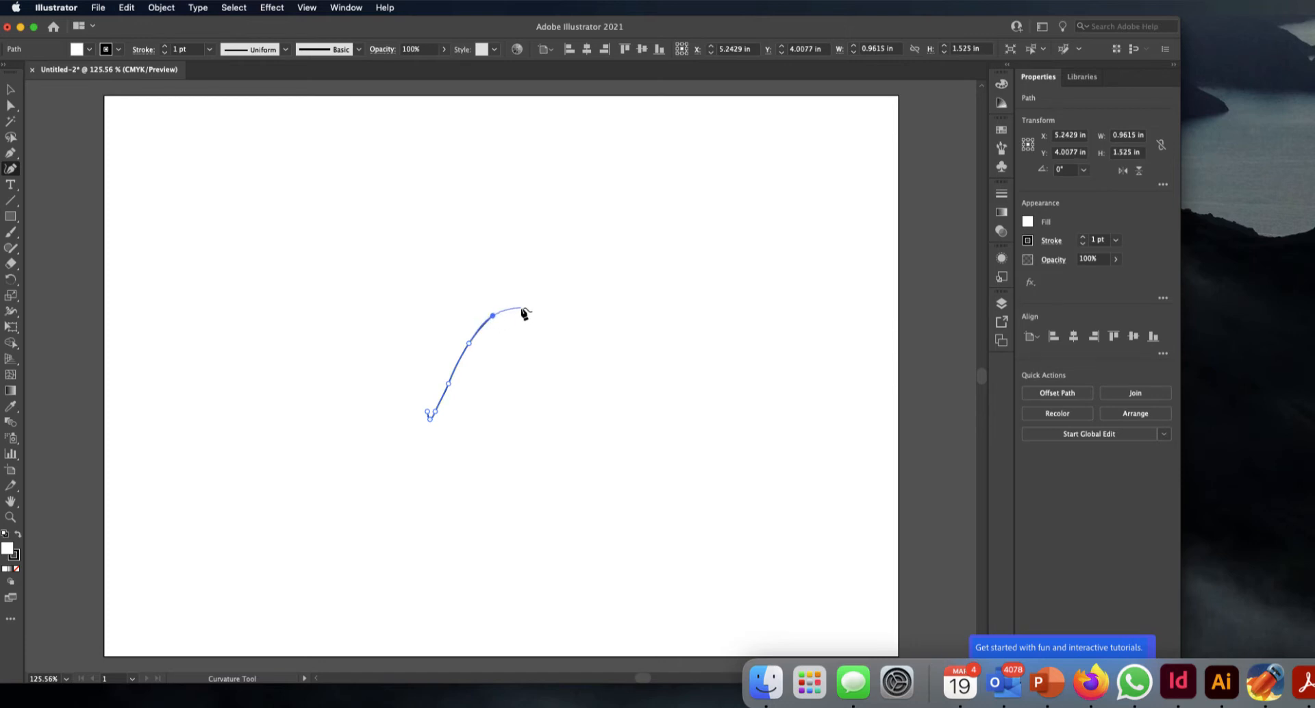
{"action": "left_click", "coordinate": [517, 300]}
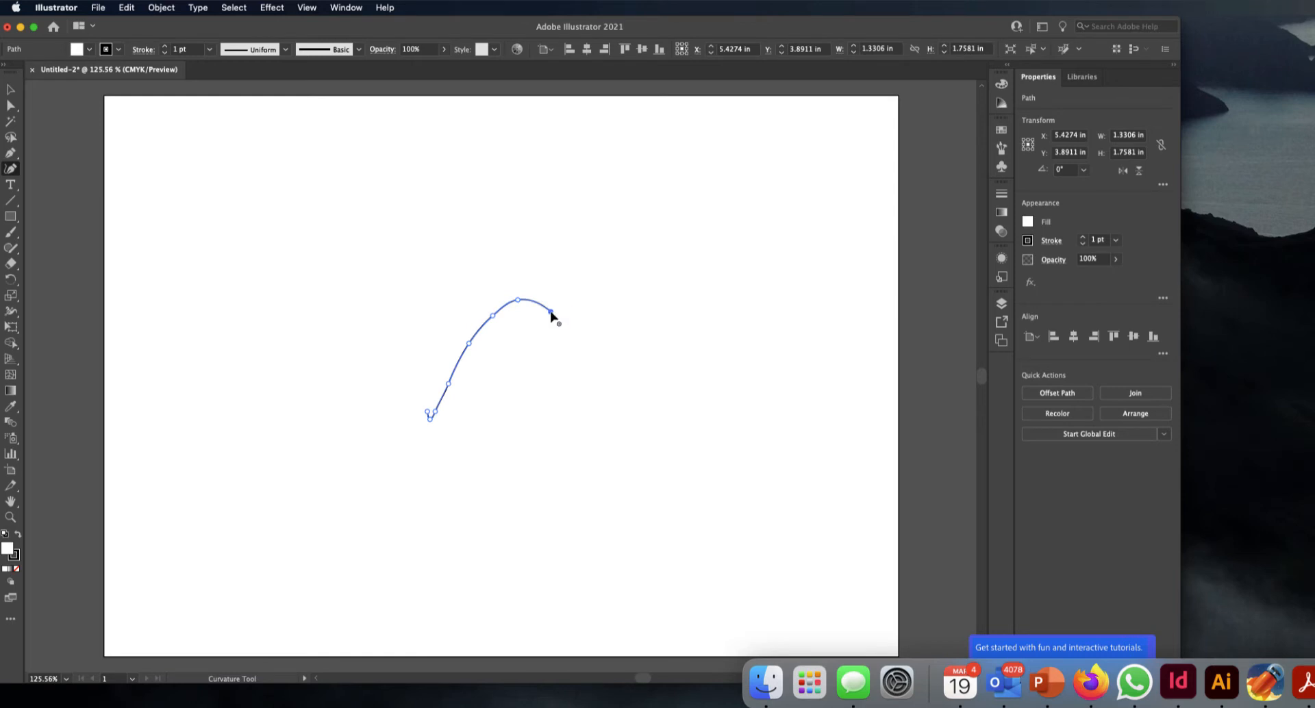
{"action": "left_click", "coordinate": [551, 311]}
{"action": "left_click", "coordinate": [563, 321]}
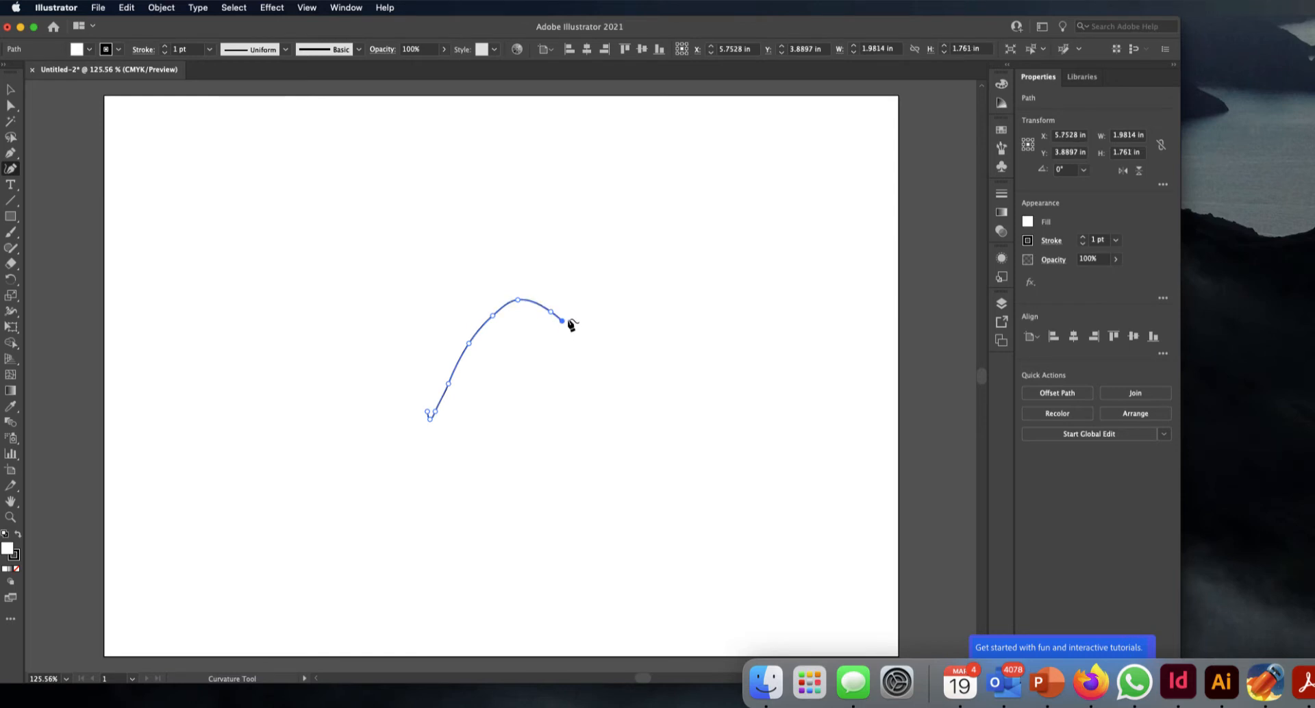
Trace the blade's outer curve back to the handle tip, closing the shape at about 2.01 by 2.30 in, and deselect it.
{"action": "left_click", "coordinate": [540, 268]}
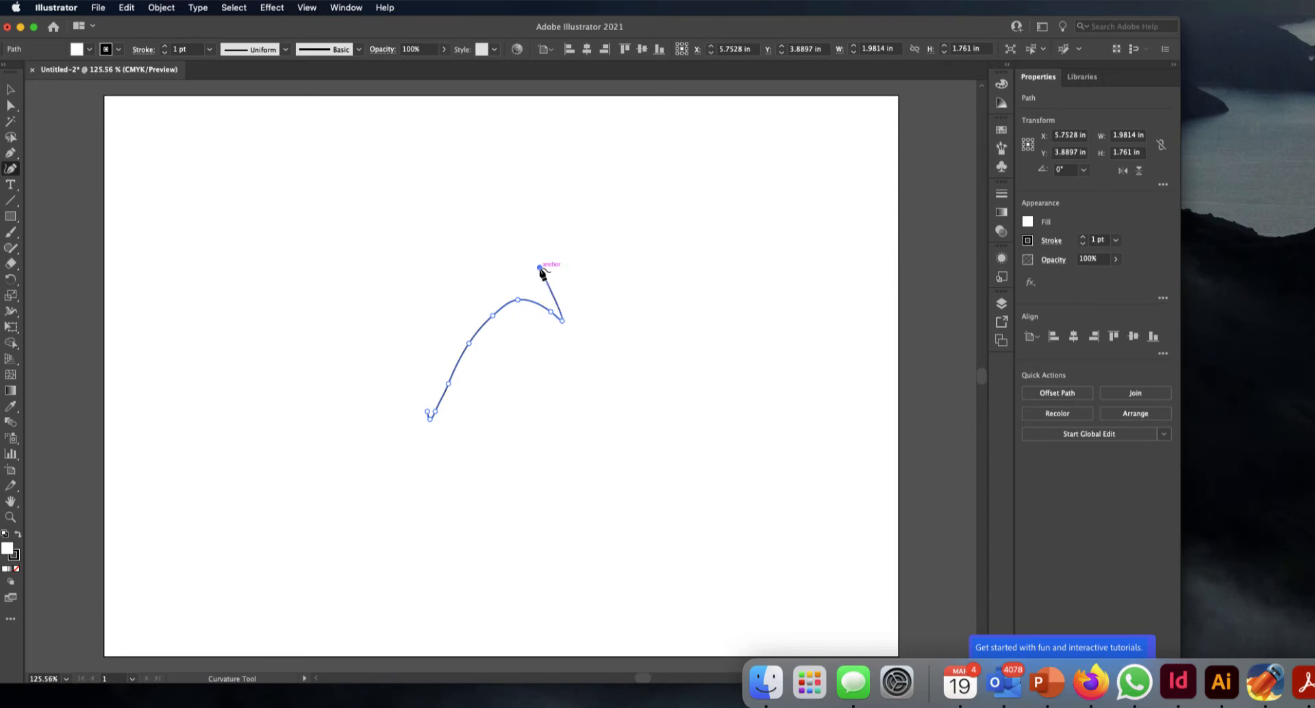
{"action": "left_click", "coordinate": [480, 285]}
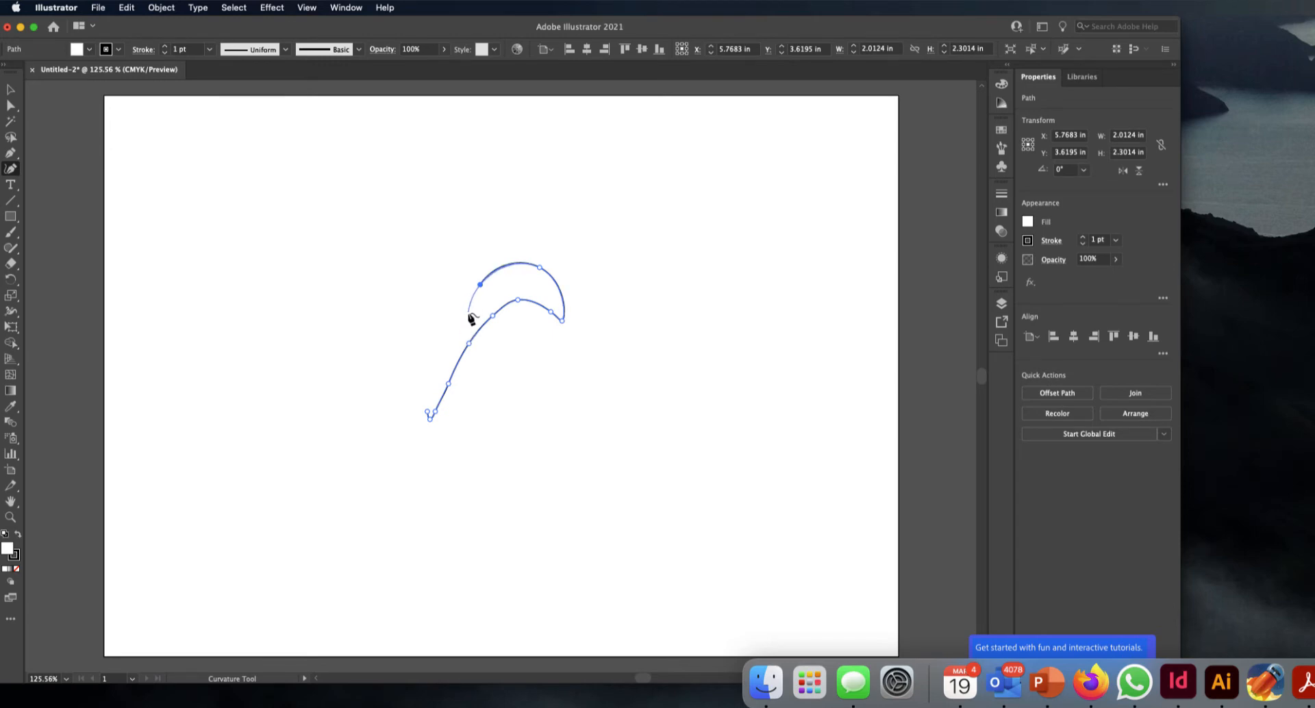
{"action": "left_click", "coordinate": [467, 312]}
{"action": "left_click", "coordinate": [459, 335]}
{"action": "left_click", "coordinate": [446, 370]}
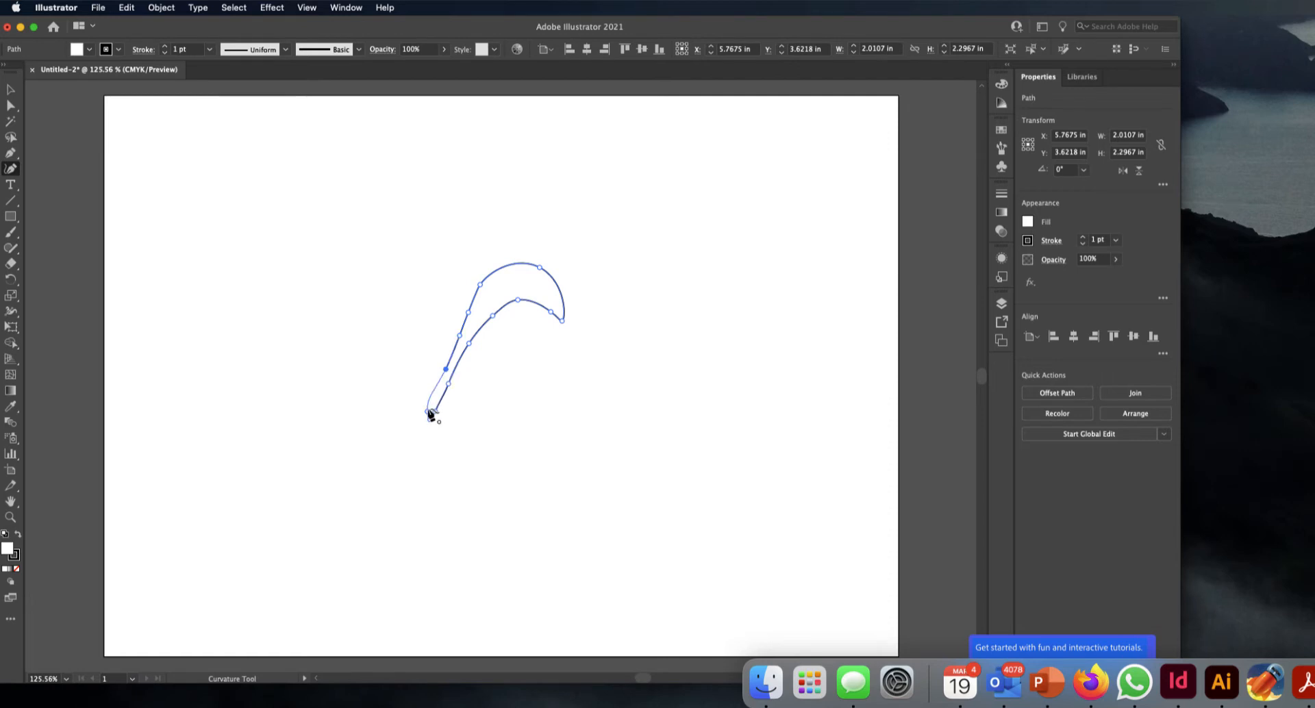
{"action": "left_click", "coordinate": [428, 412]}
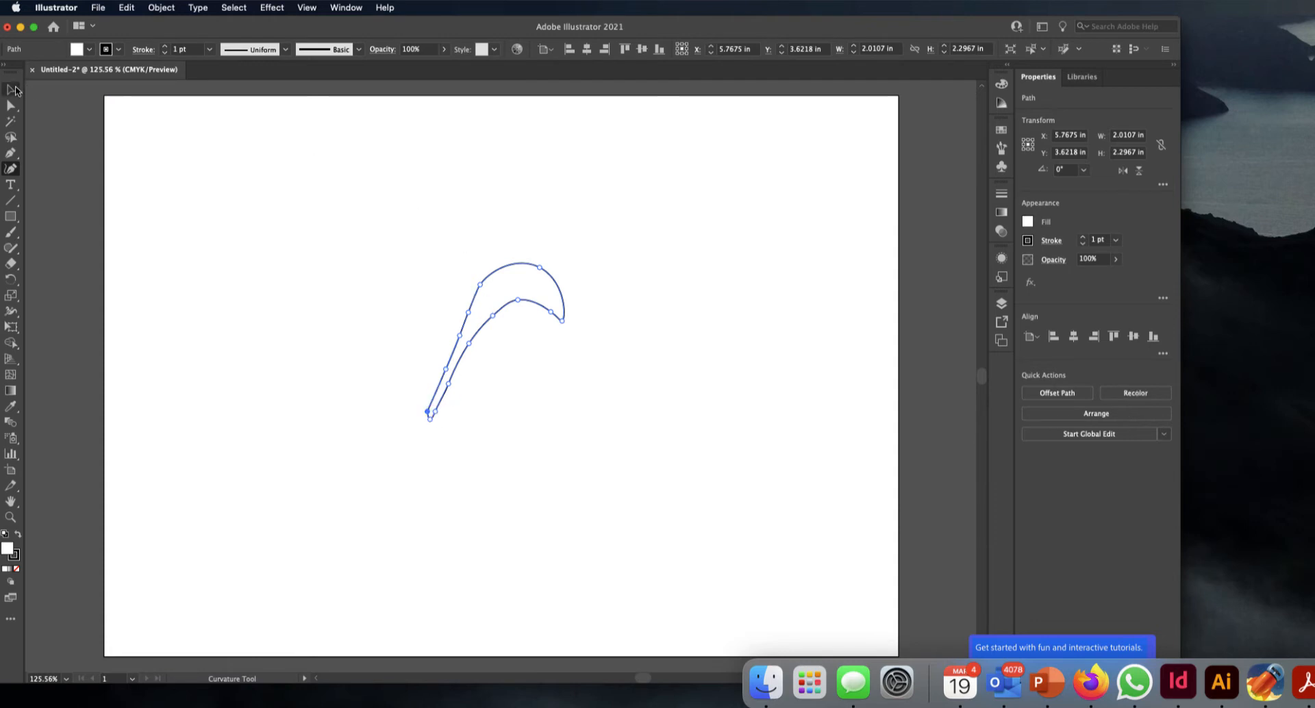
{"action": "left_click", "coordinate": [12, 89]}
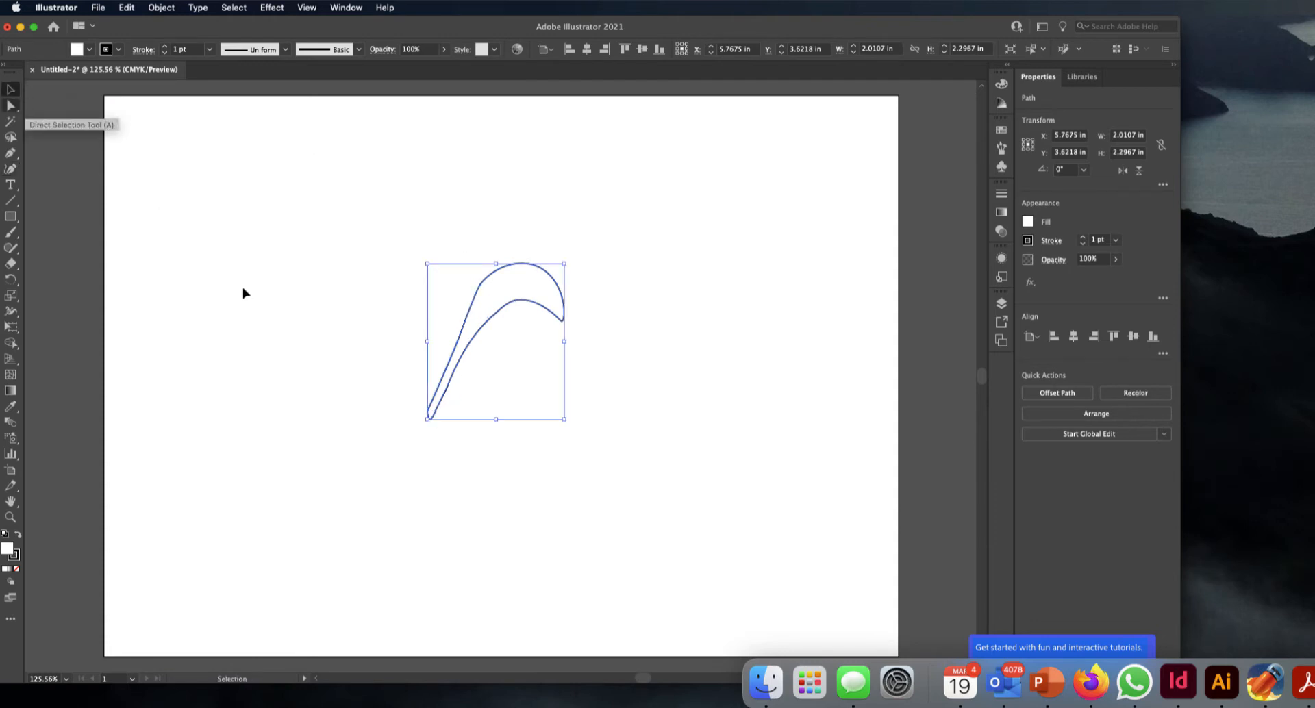
{"action": "left_click", "coordinate": [599, 479]}
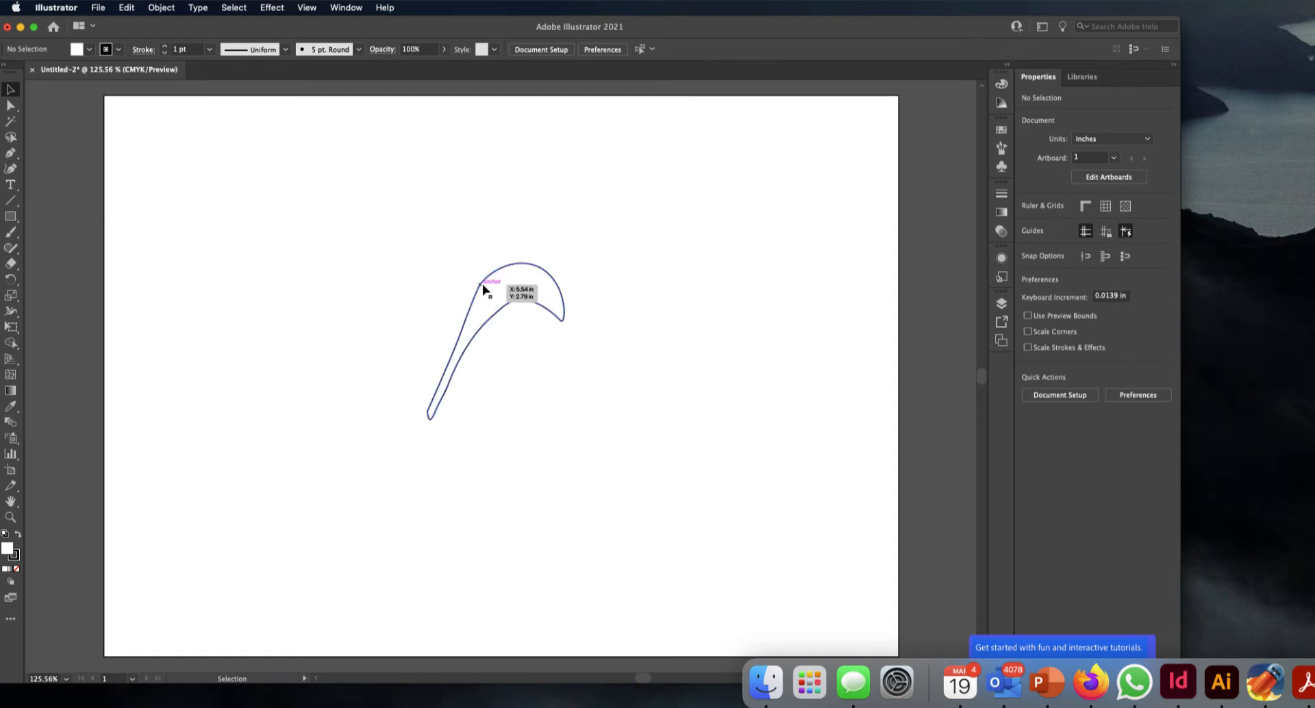
Smooth the bend on the blade's outer edge by pulling its anchor point's direction handle outward, then deselect the shape.
{"action": "left_click", "coordinate": [10, 107]}
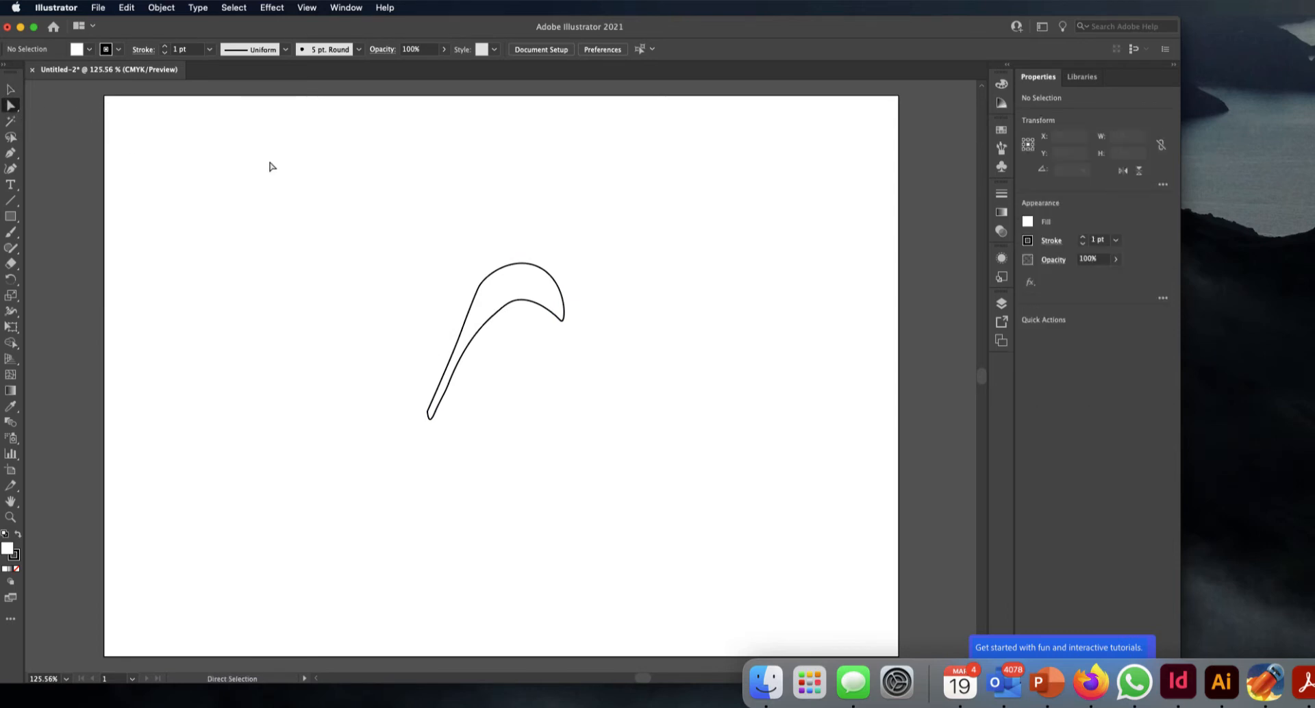
{"action": "left_click", "coordinate": [489, 273]}
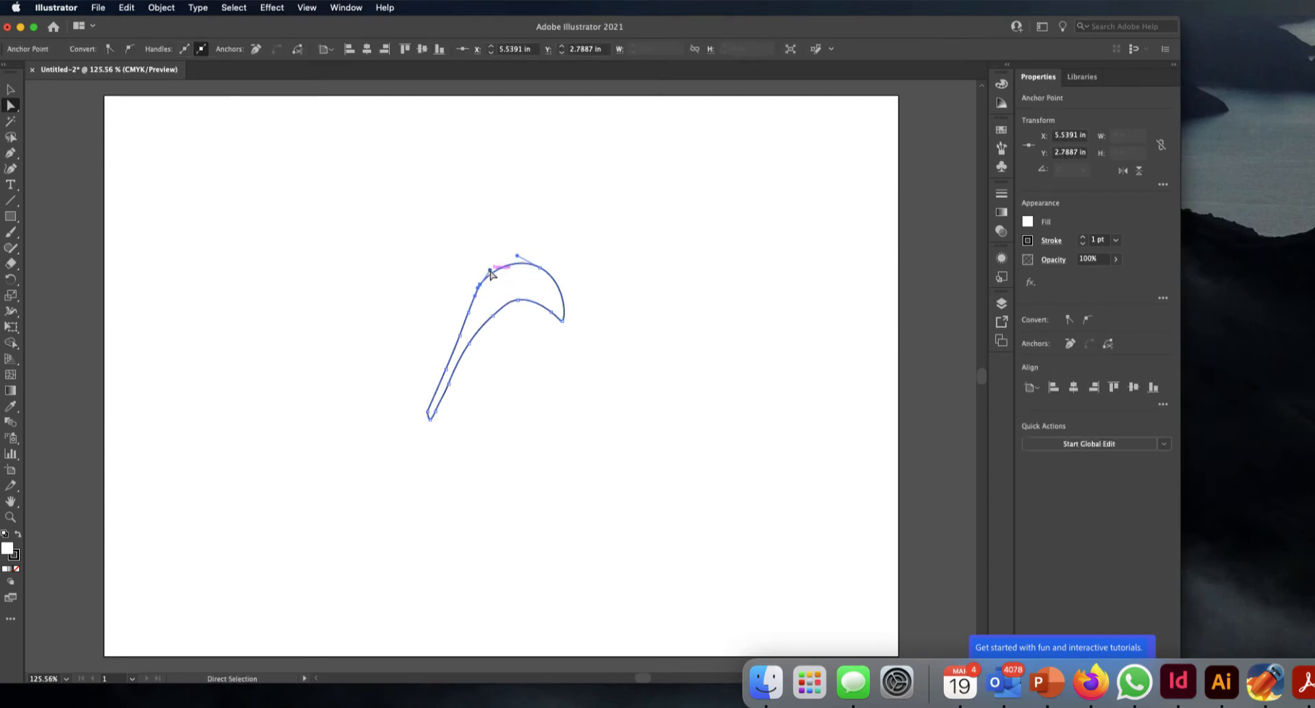
{"action": "left_click_drag", "start_coordinate": [490, 273], "coordinate": [493, 260]}
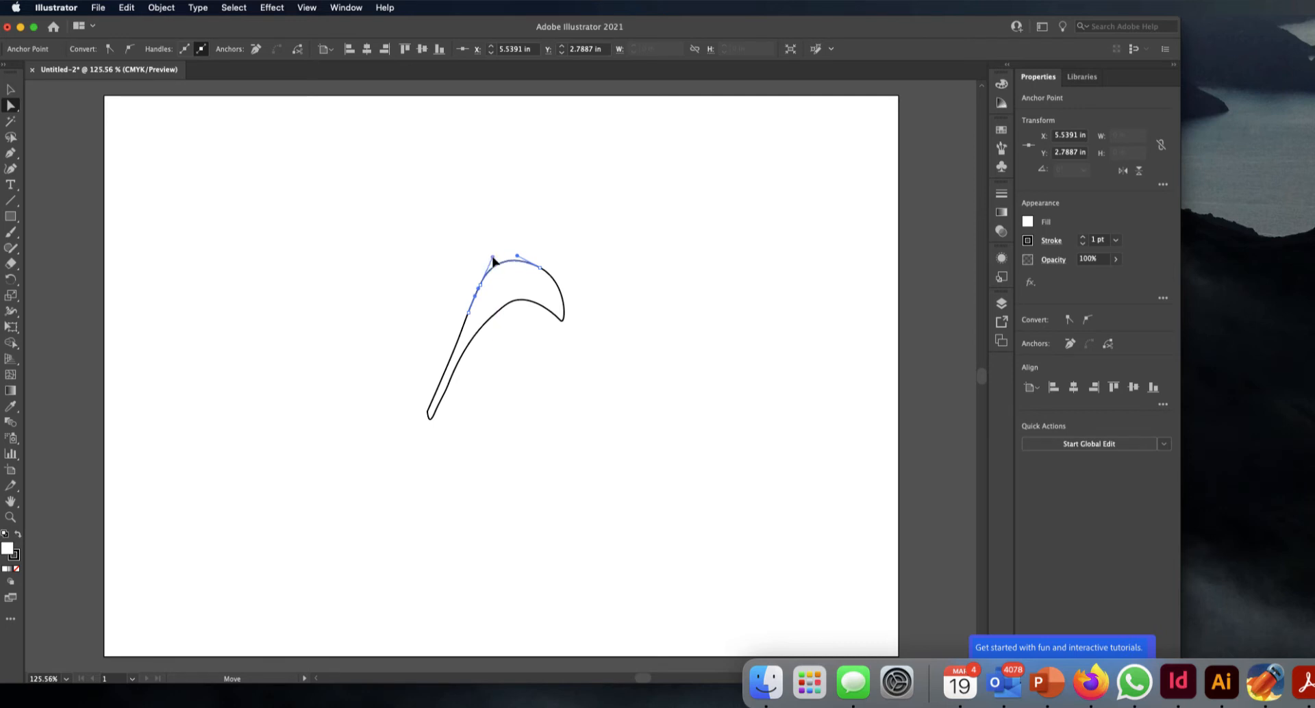
{"action": "left_click", "coordinate": [10, 91]}
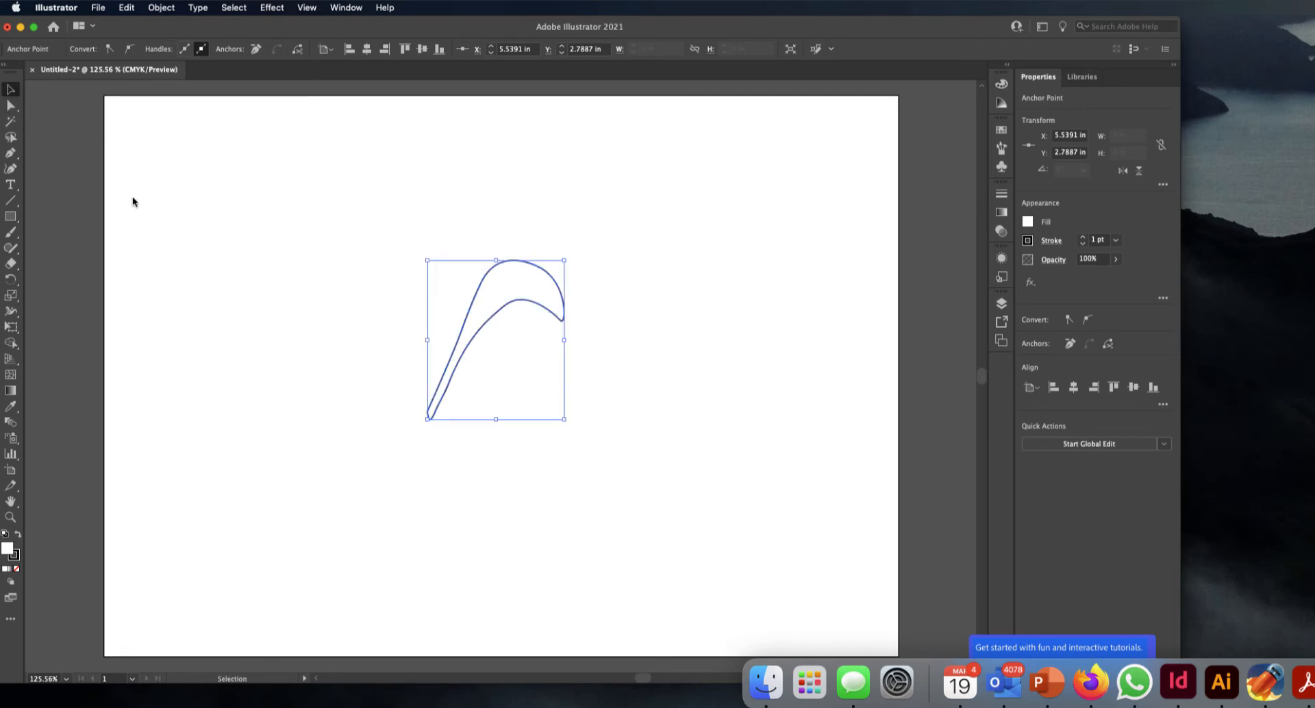
{"action": "left_click", "coordinate": [288, 344]}
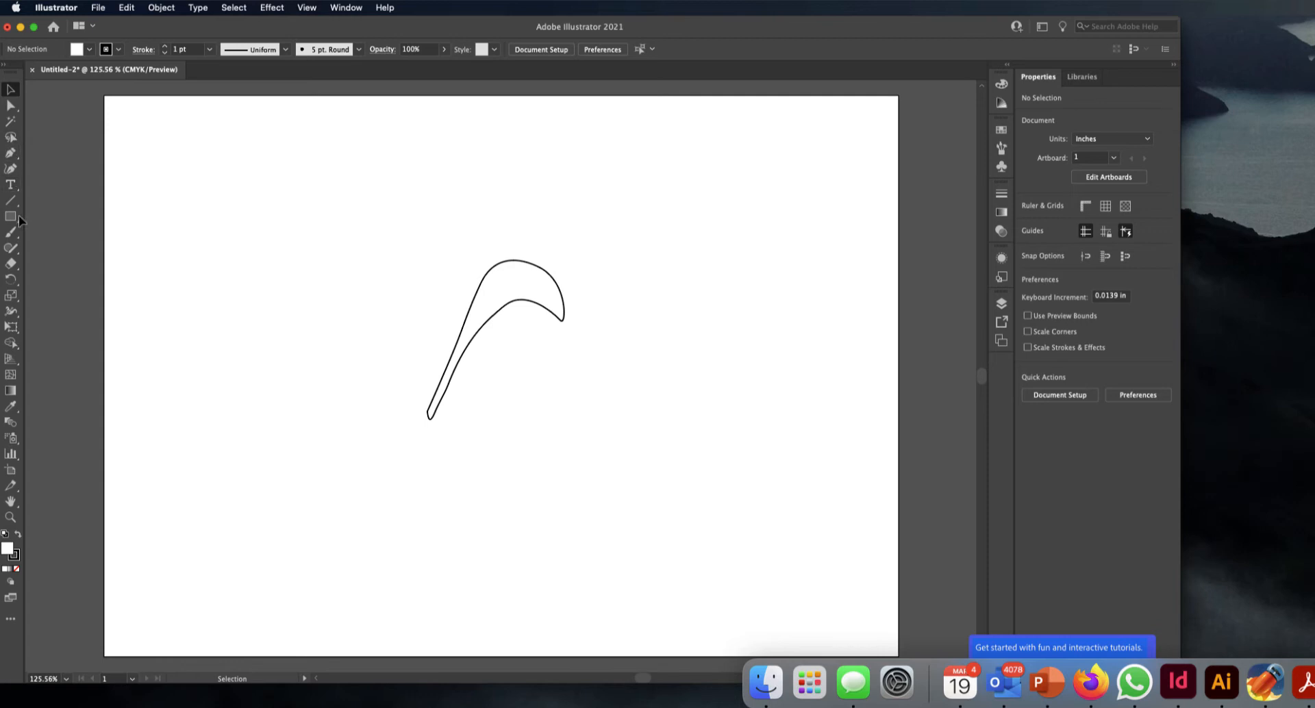
Draw a circle about 0.28 in across near the handle's lower end and center it across the handle.
{"action": "left_click_drag", "start_coordinate": [12, 221], "coordinate": [89, 252]}
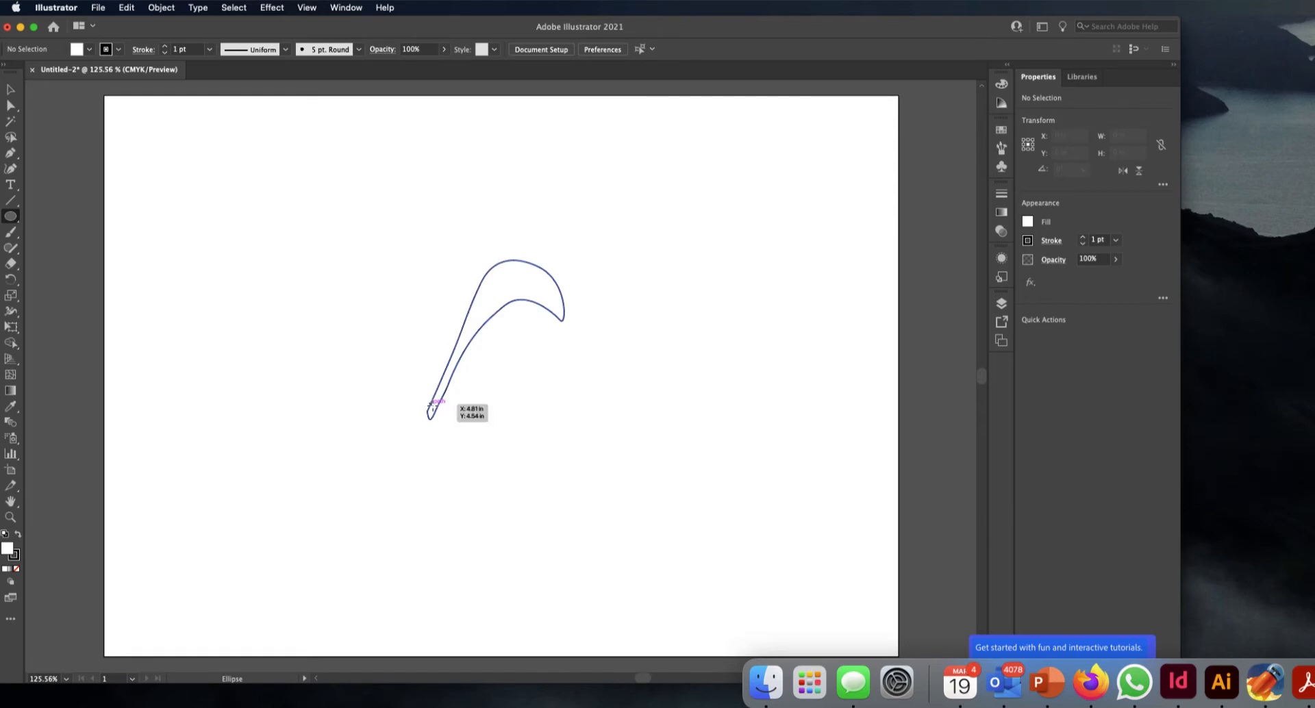
{"action": "left_click_drag", "start_coordinate": [431, 406], "coordinate": [441, 414]}
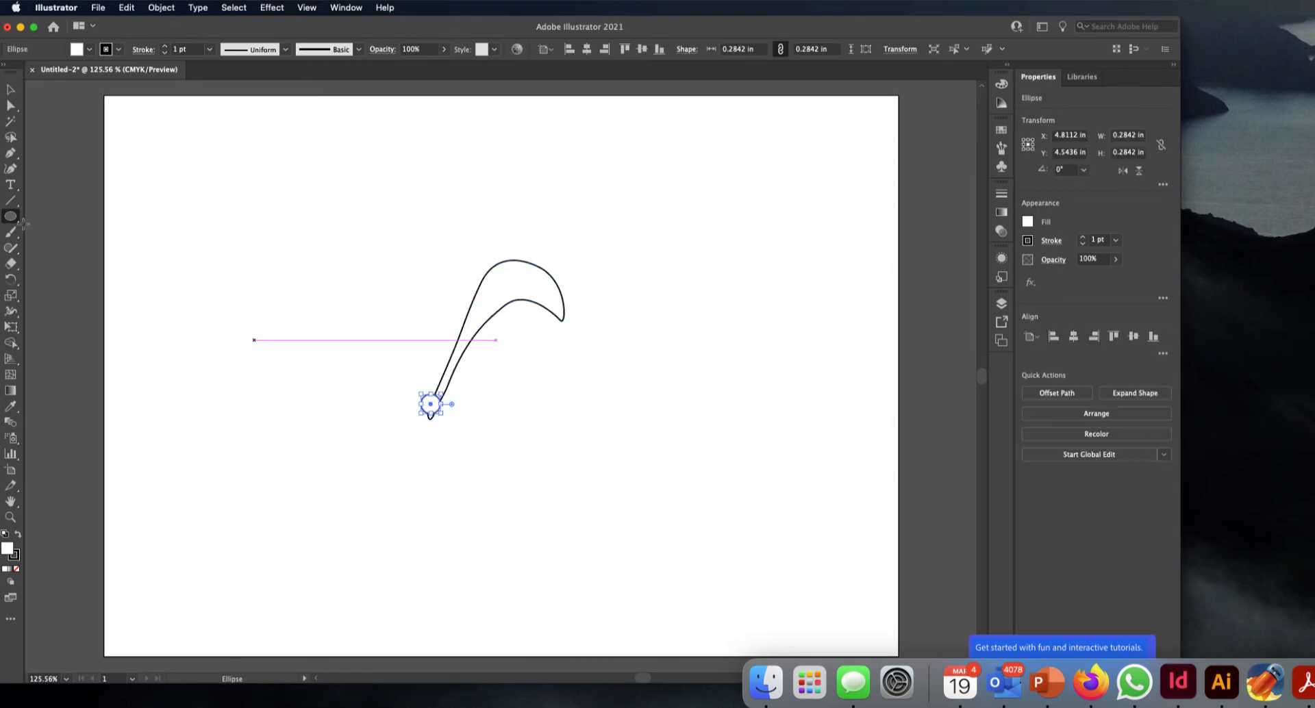
{"action": "key", "text": "v"}
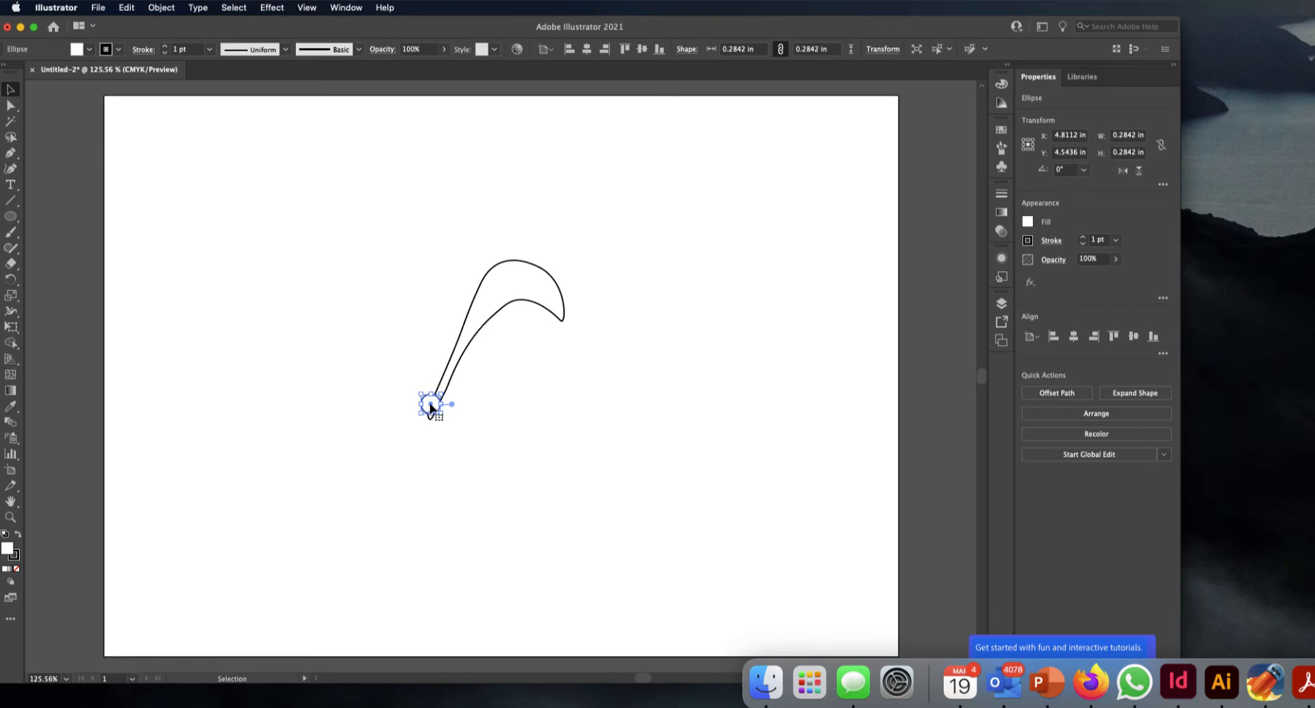
{"action": "left_click_drag", "start_coordinate": [431, 408], "coordinate": [433, 407]}
{"action": "left_click", "coordinate": [472, 439]}
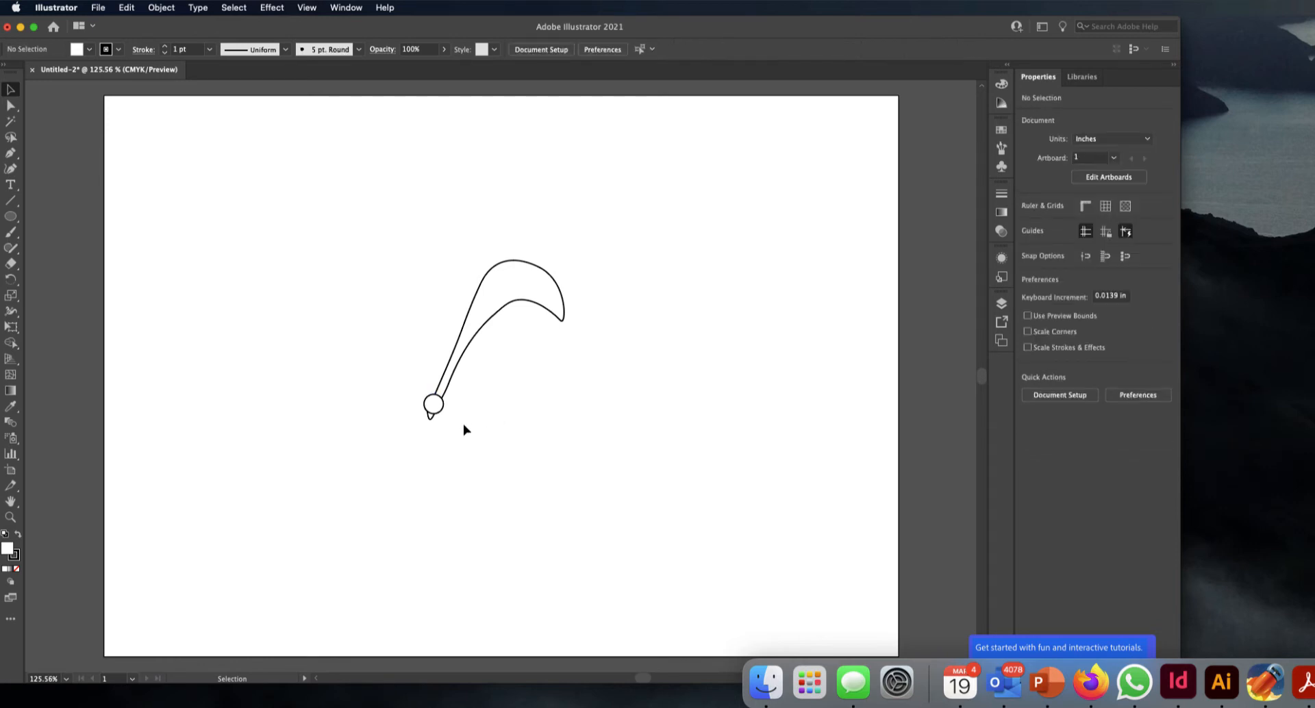
Duplicate the circle a short distance higher up the handle, centered across it.
{"action": "left_click", "coordinate": [433, 404]}
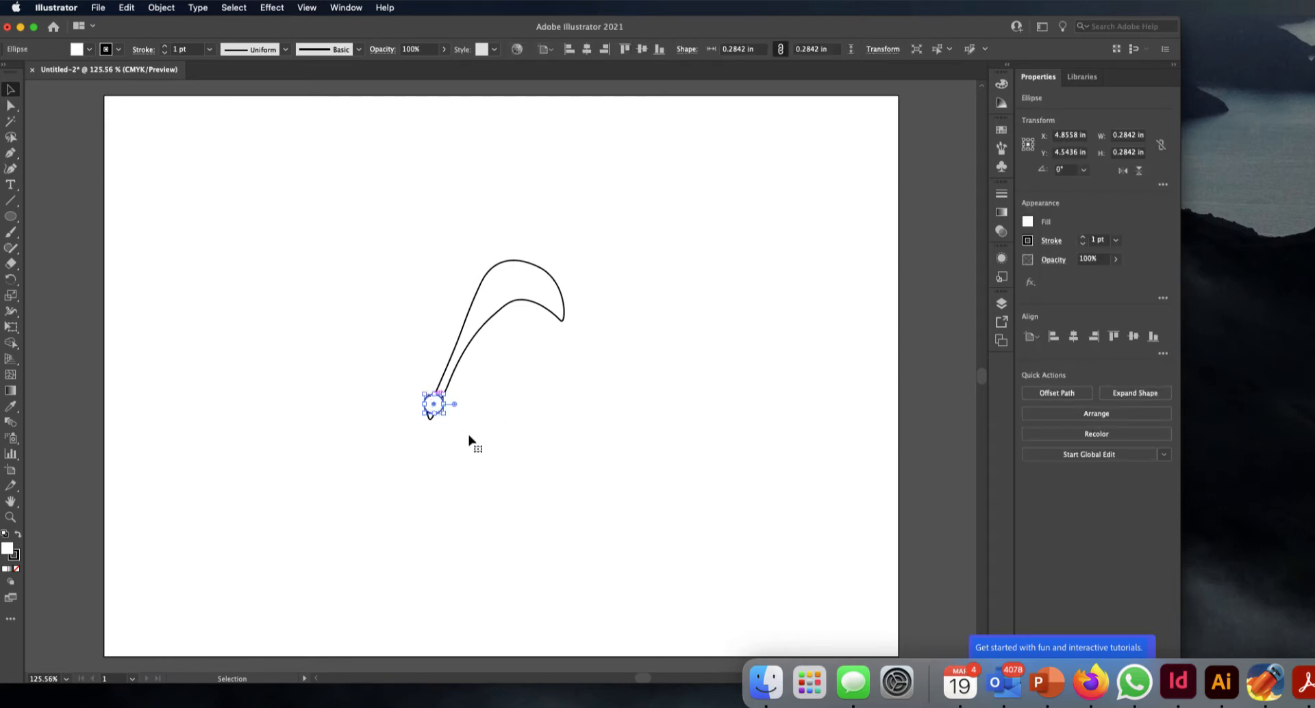
{"action": "left_click", "coordinate": [482, 435]}
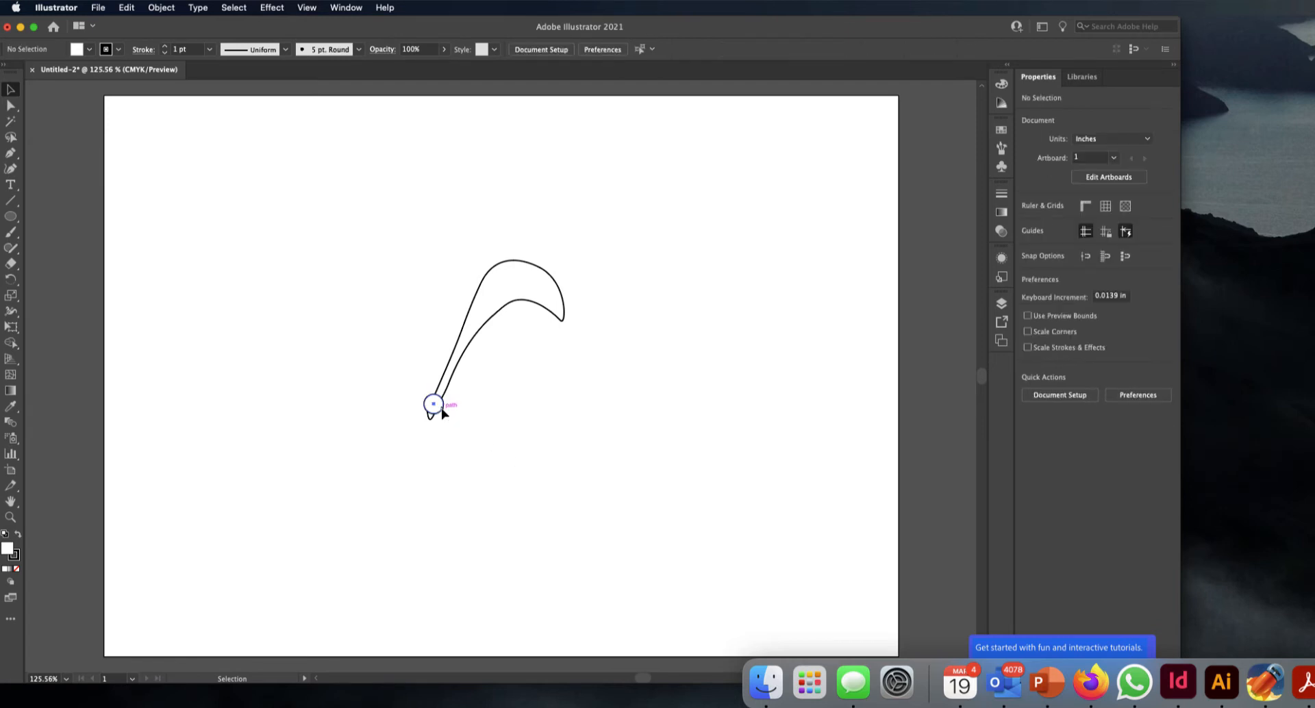
{"action": "left_click_drag", "start_coordinate": [441, 408], "coordinate": [459, 387]}
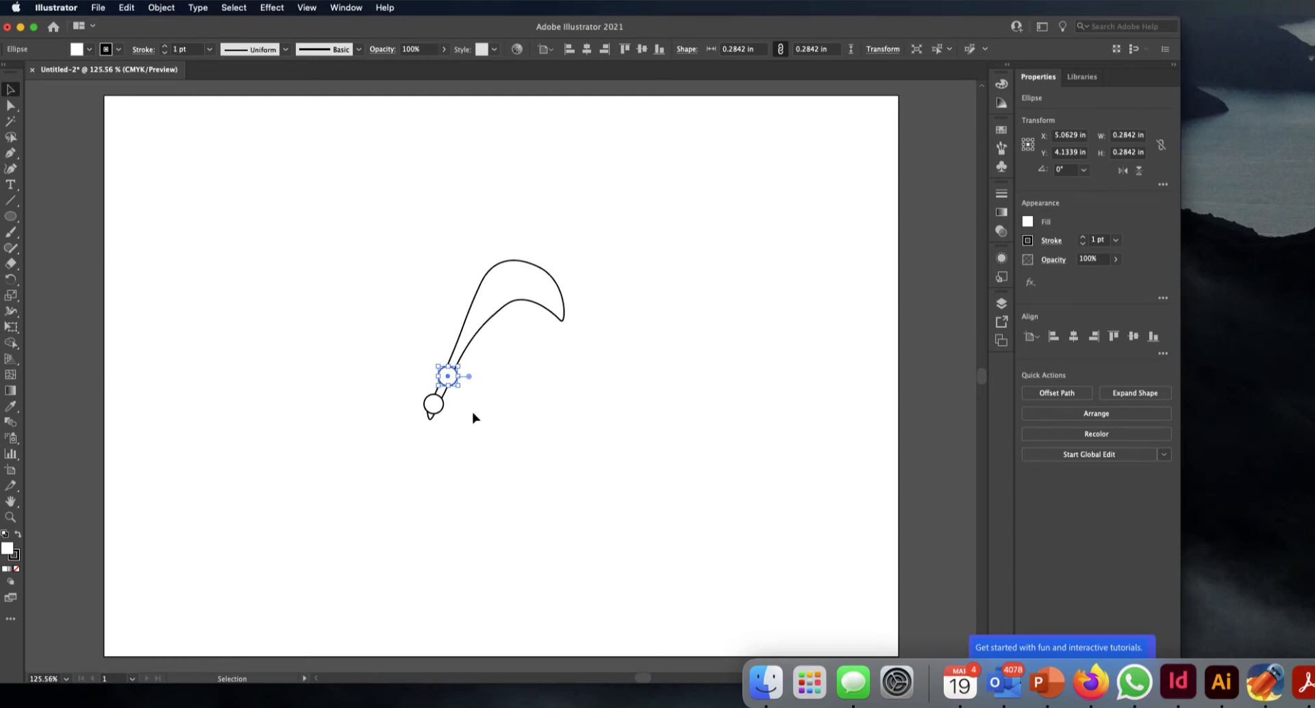
{"action": "left_click", "coordinate": [465, 435]}
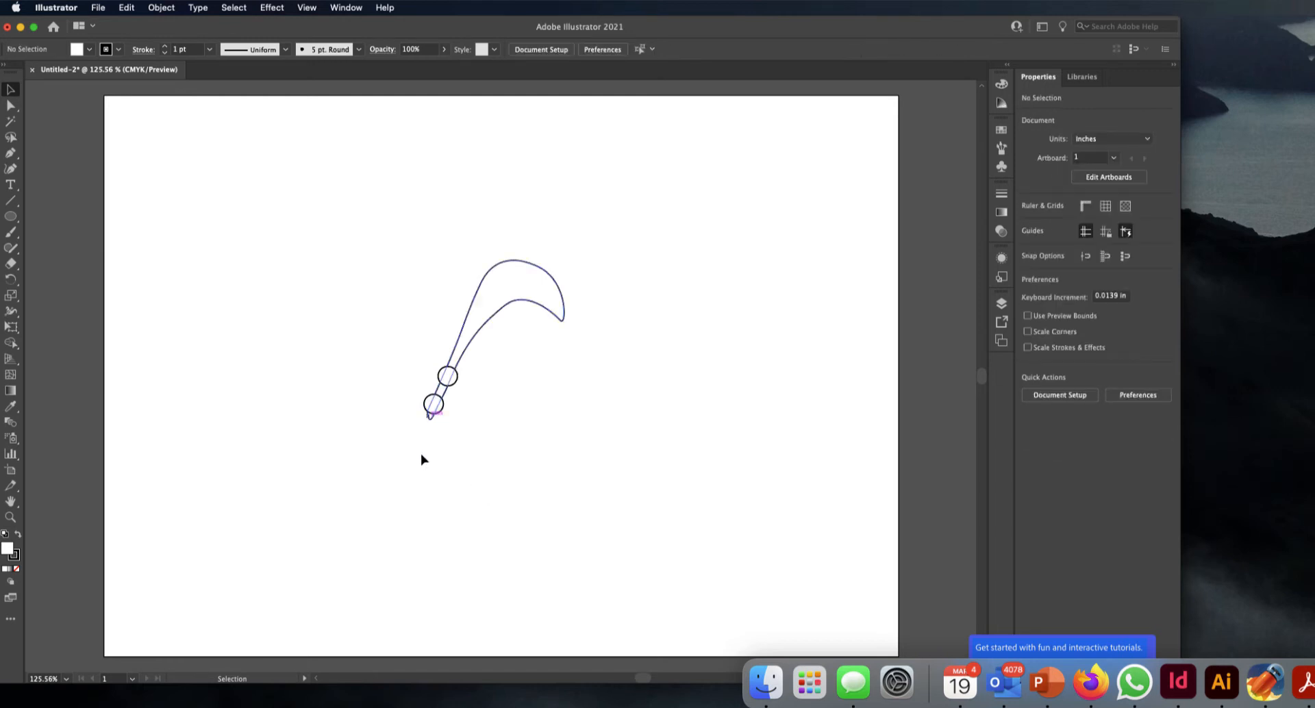
Draw a smaller concentric circle about 0.17 in across inside the lower circle on the handle.
{"action": "left_click", "coordinate": [11, 217]}
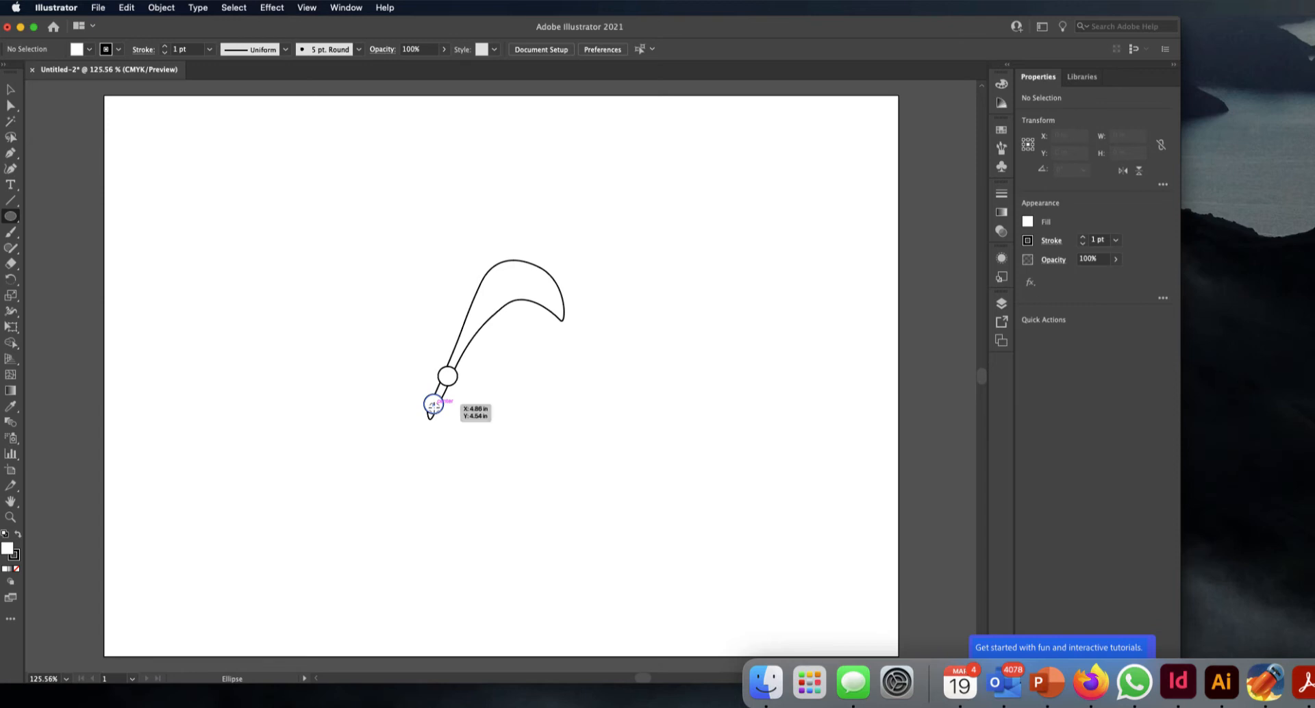
{"action": "left_click_drag", "start_coordinate": [433, 405], "coordinate": [437, 410]}
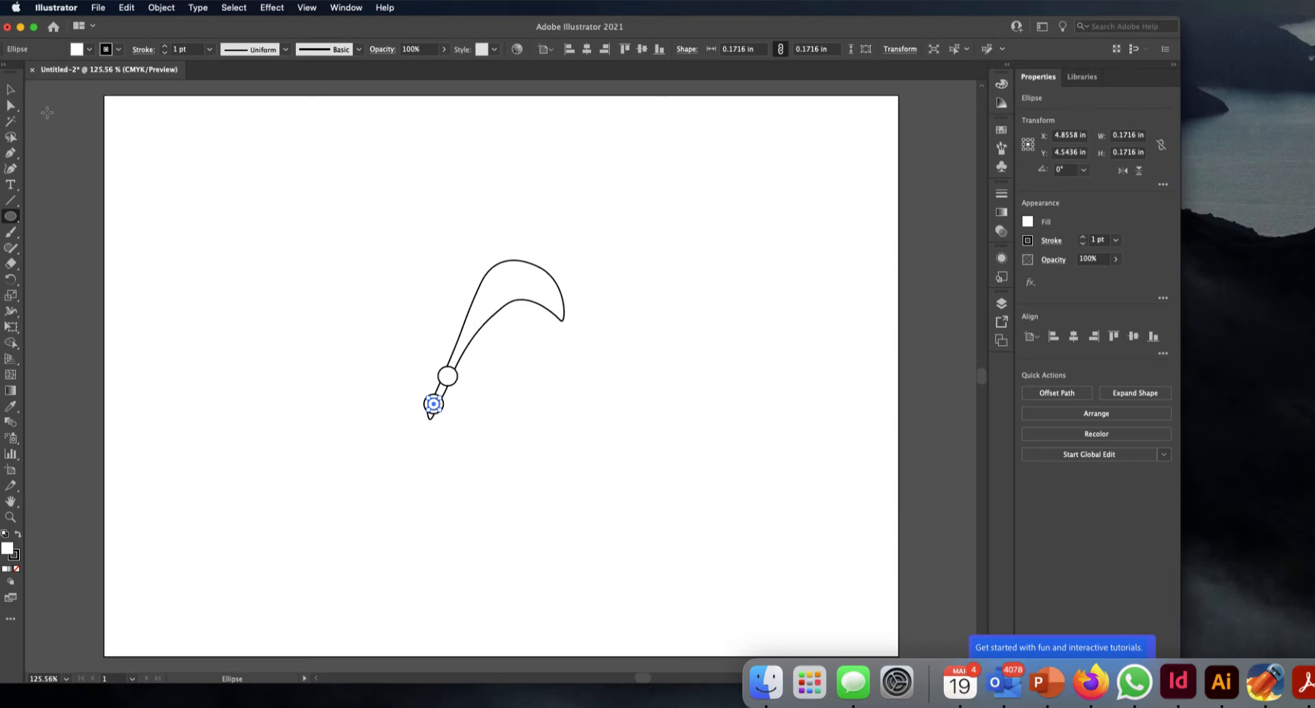
{"action": "left_click", "coordinate": [10, 90]}
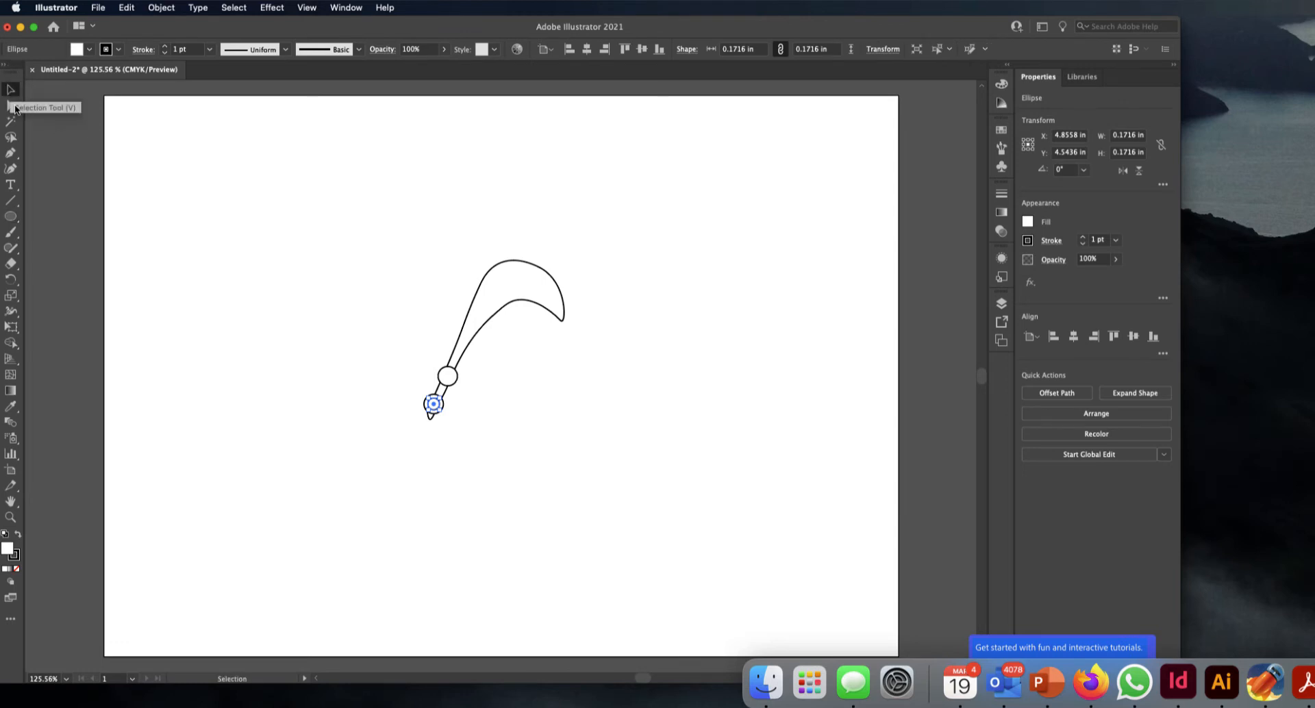
{"action": "left_click", "coordinate": [146, 164]}
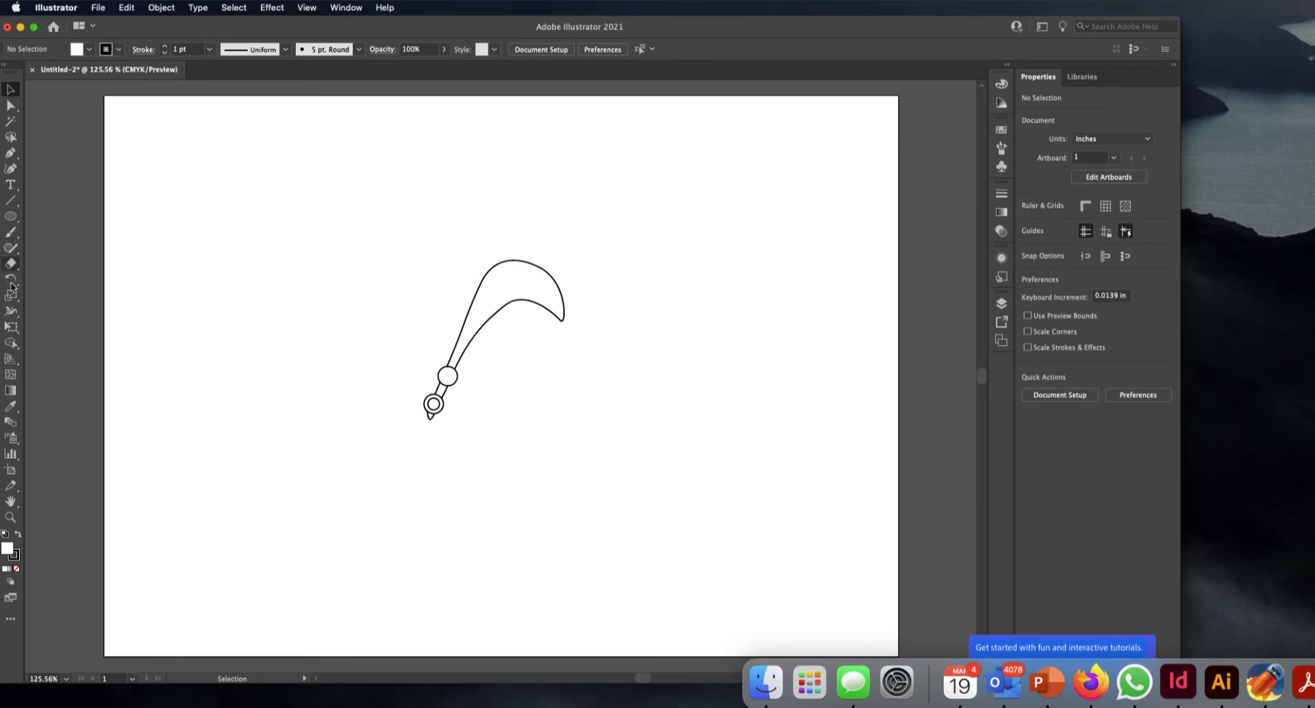
Select all the blade and circle shapes and cut out the area inside the small inner circle on the handle with the Shape Builder tool.
{"action": "left_click_drag", "start_coordinate": [389, 238], "coordinate": [606, 462]}
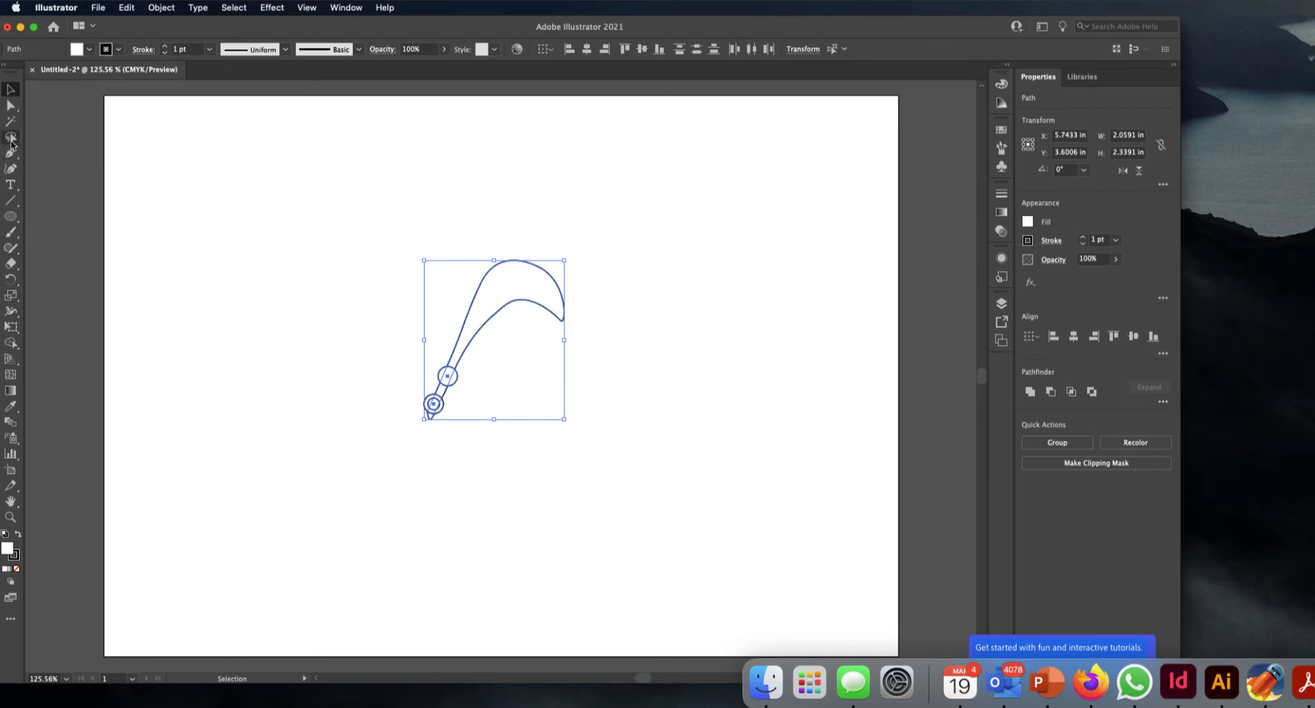
{"action": "left_click", "coordinate": [13, 347]}
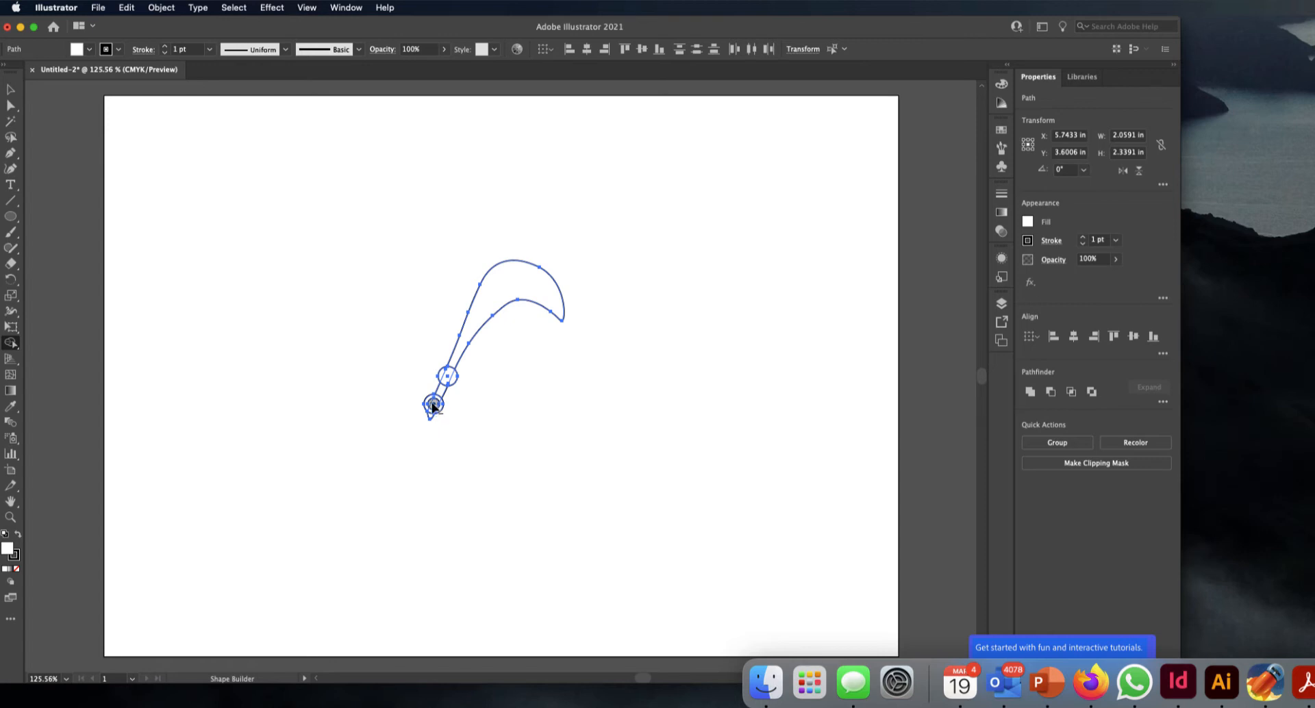
{"action": "left_click", "coordinate": [433, 405], "text": "alt"}
{"action": "left_click", "coordinate": [10, 92]}
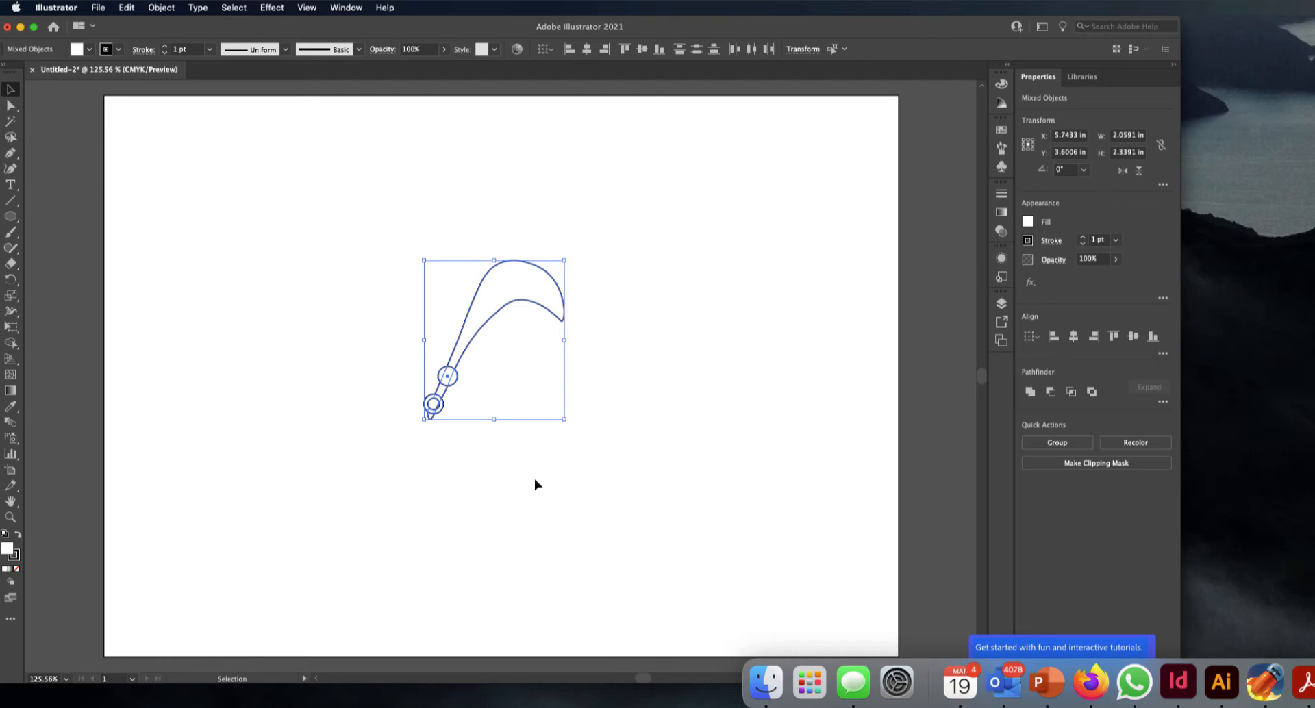
Clear the leftover handle fragment inside the small inner circle with the Shape Builder tool, then deselect everything.
{"action": "key", "text": "a"}
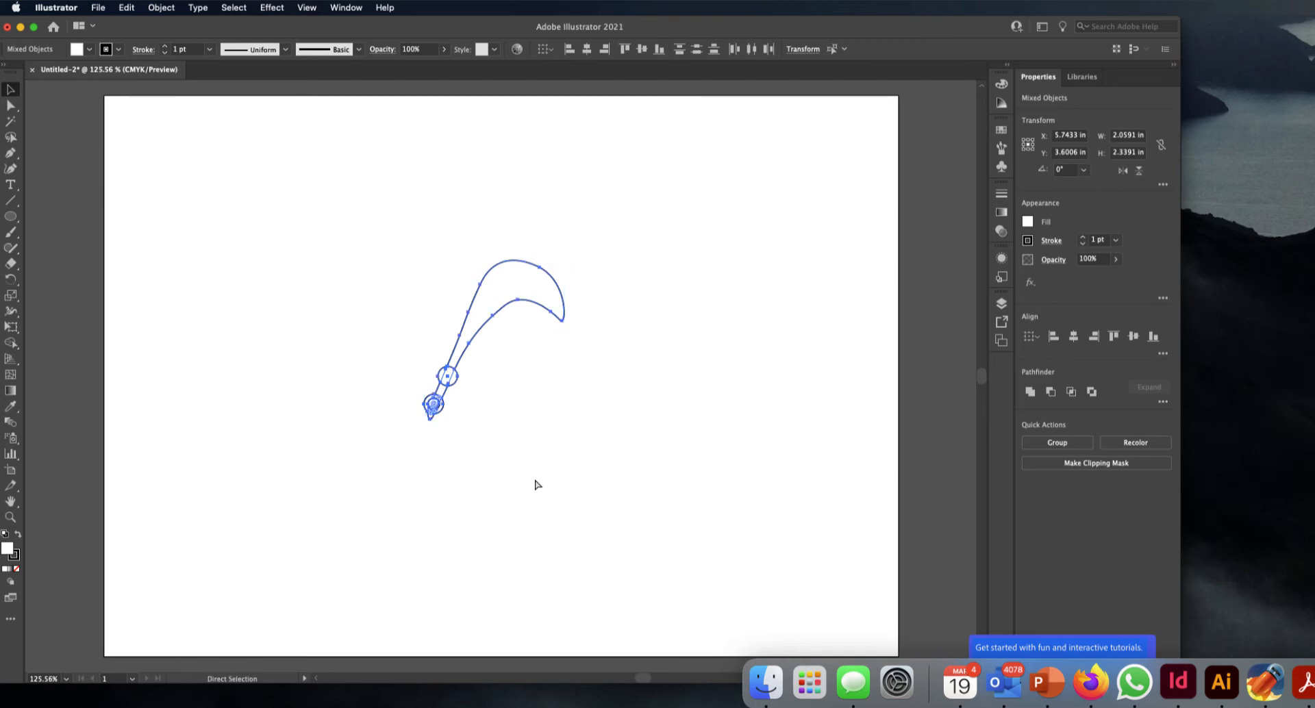
{"action": "key", "text": "super+equal"}
{"action": "key", "text": "super+equal"}
{"action": "key", "text": "super+equal"}
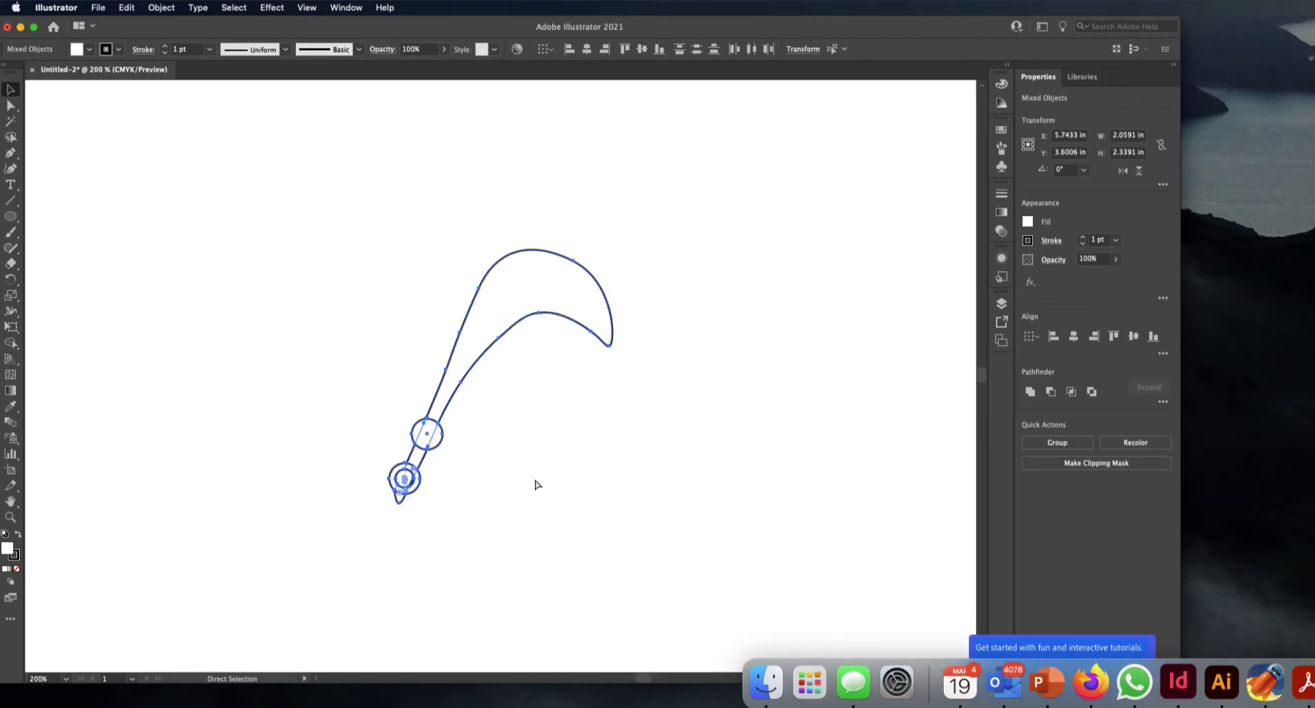
{"action": "key", "text": "v"}
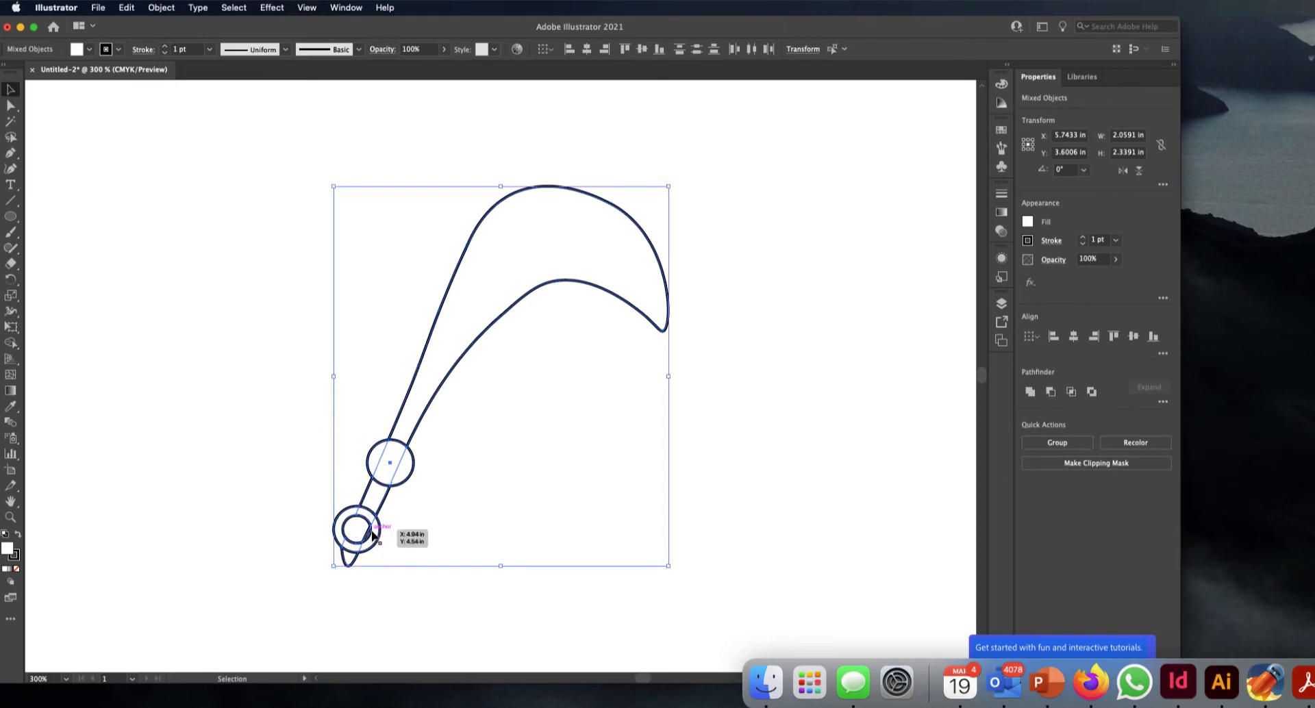
{"action": "left_click", "coordinate": [410, 603]}
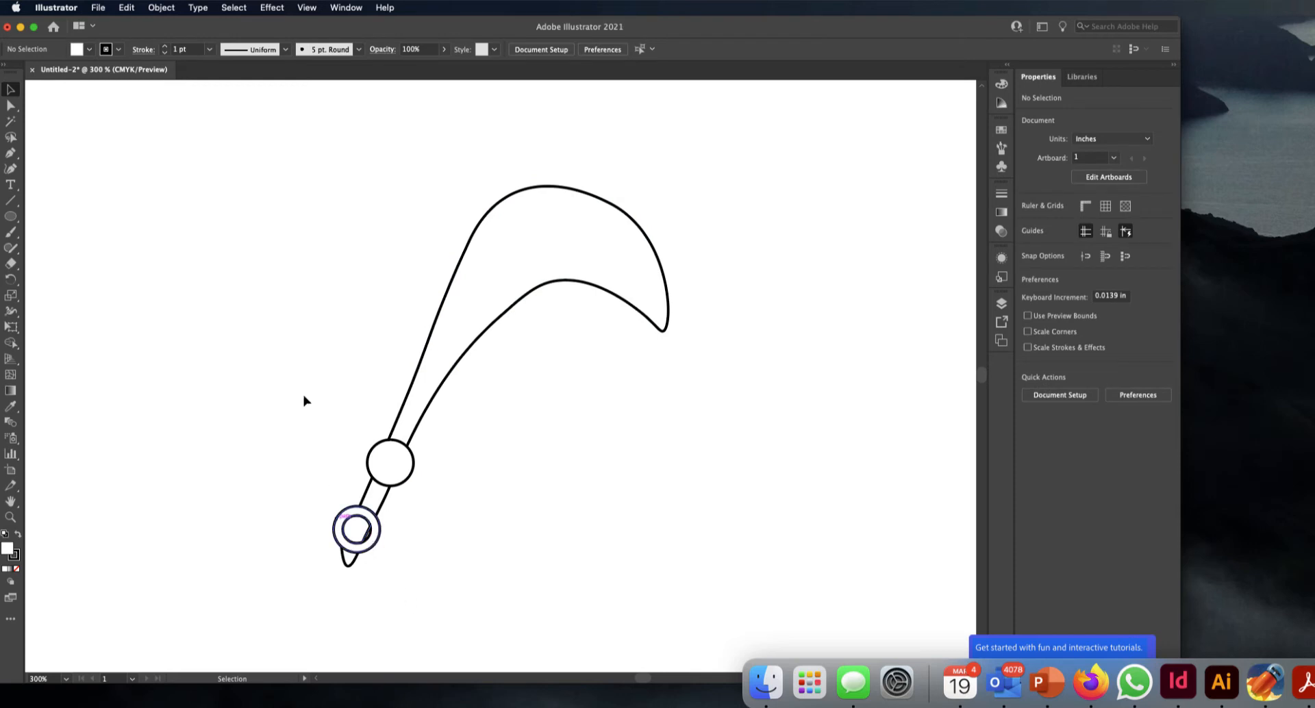
{"action": "left_click_drag", "start_coordinate": [290, 224], "coordinate": [612, 627]}
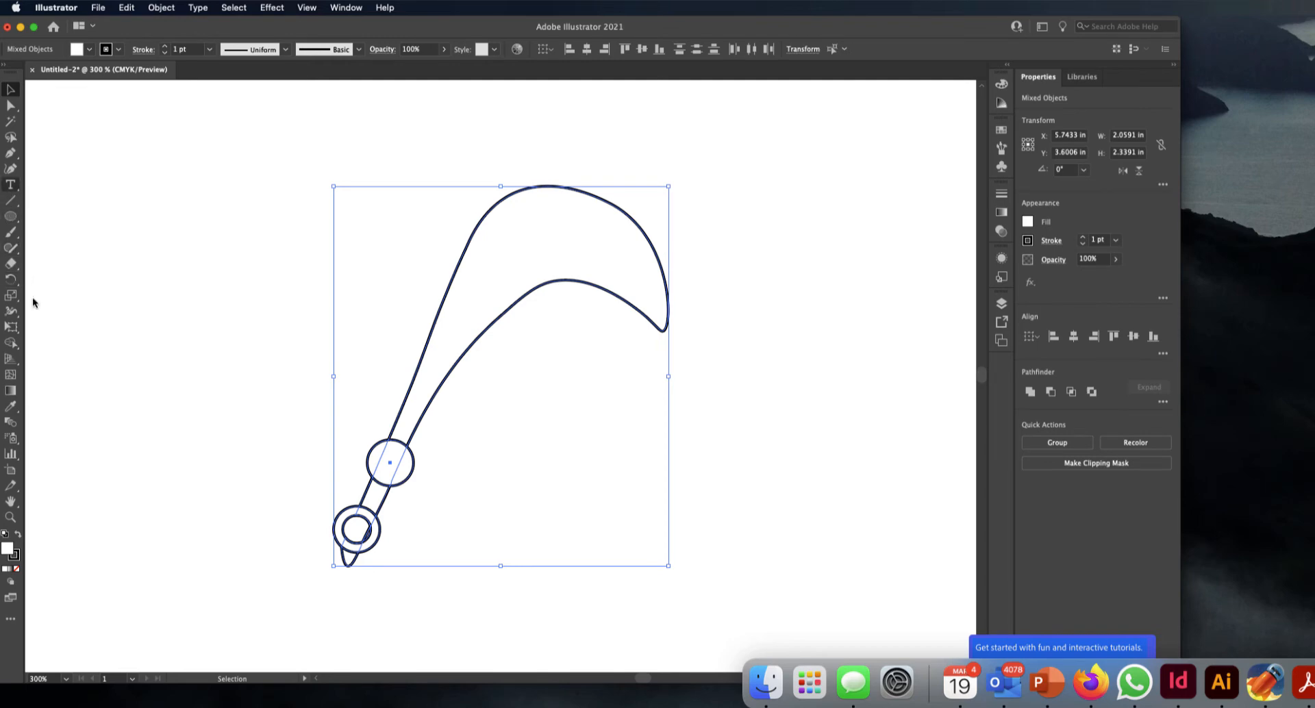
{"action": "left_click", "coordinate": [11, 344]}
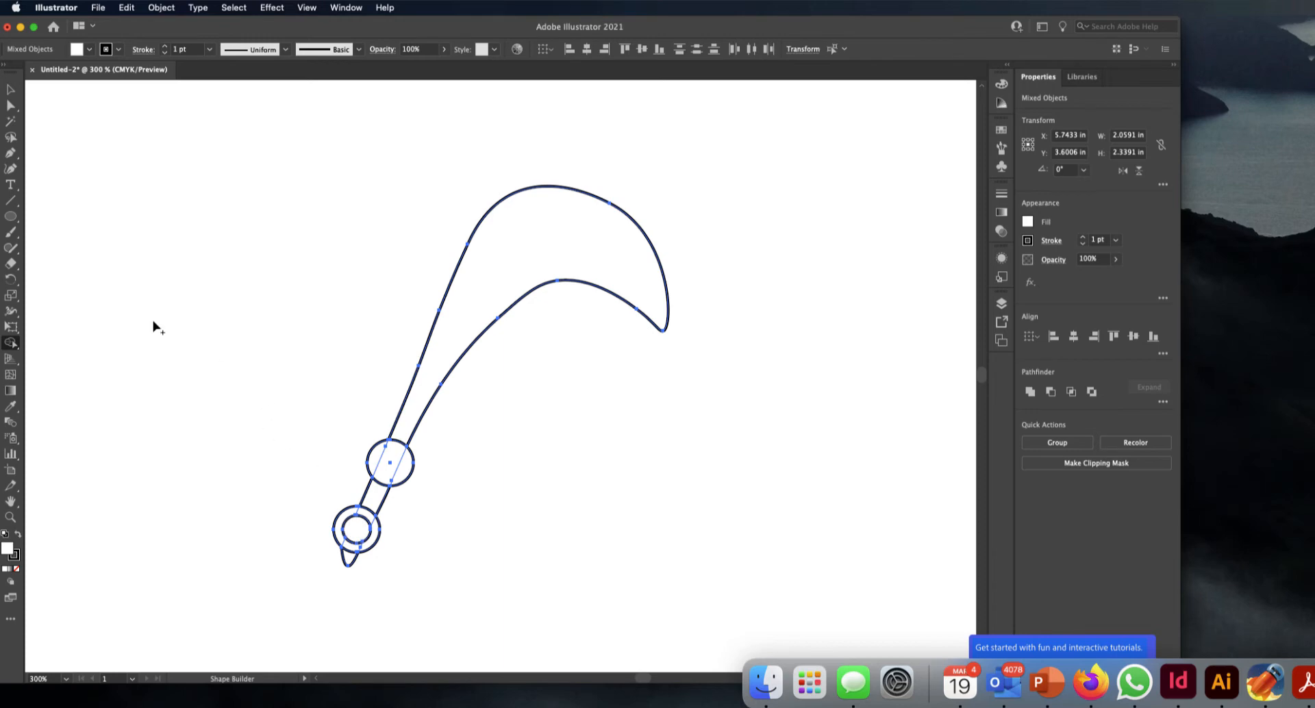
{"action": "left_click", "coordinate": [10, 91]}
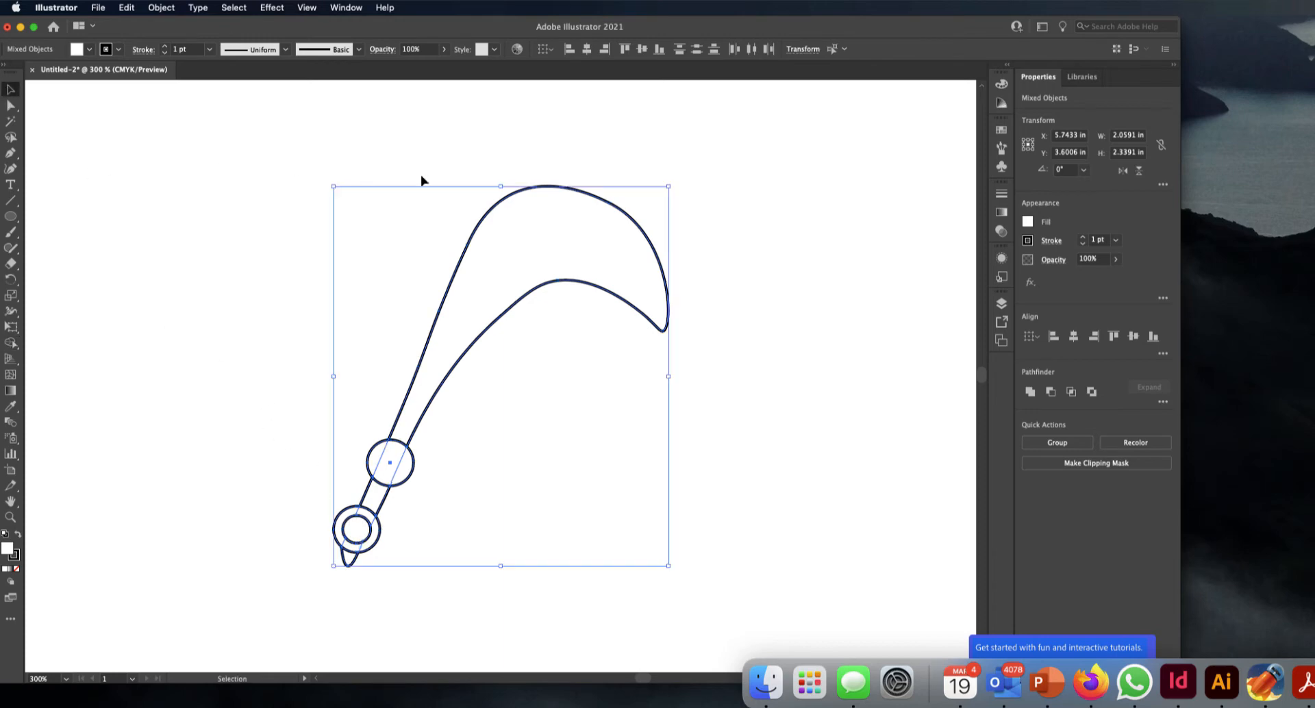
{"action": "left_click", "coordinate": [757, 270]}
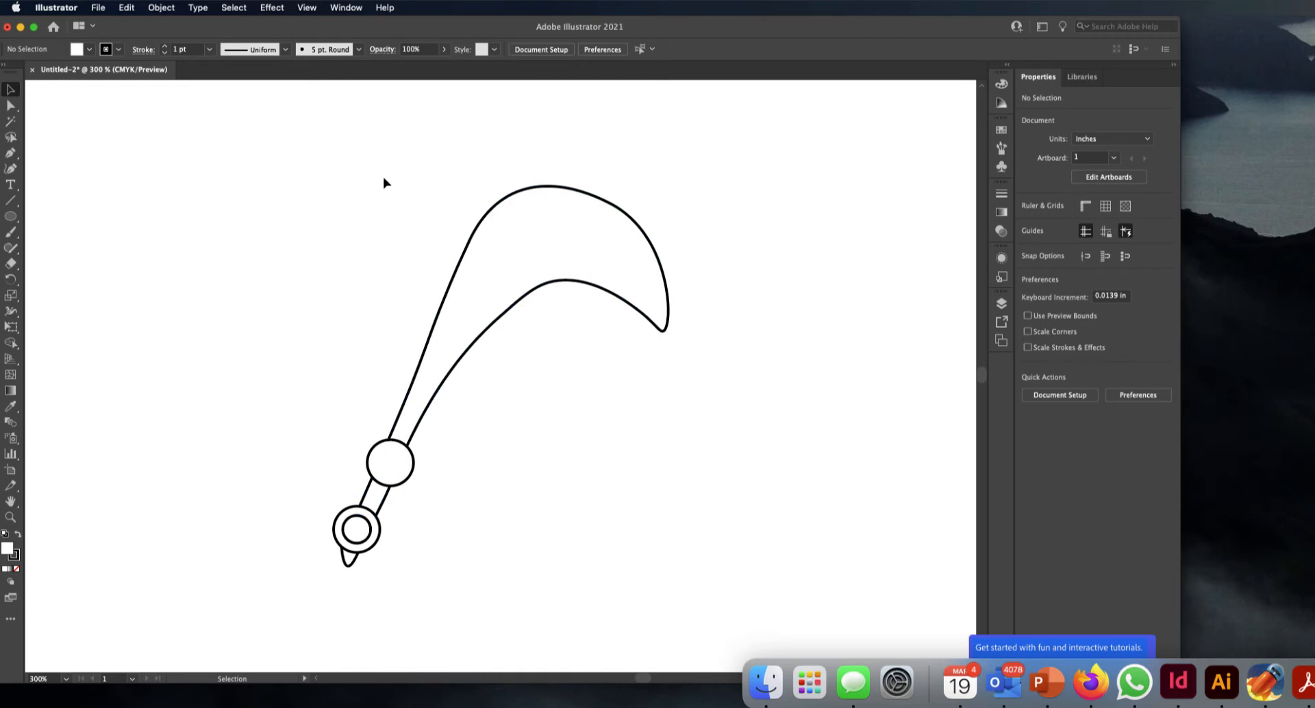
Unite the blade, handle and circles into one shape with the Pathfinder's Unite operation, then deselect it.
{"action": "key", "text": "super+minus"}
{"action": "key", "text": "super+minus"}
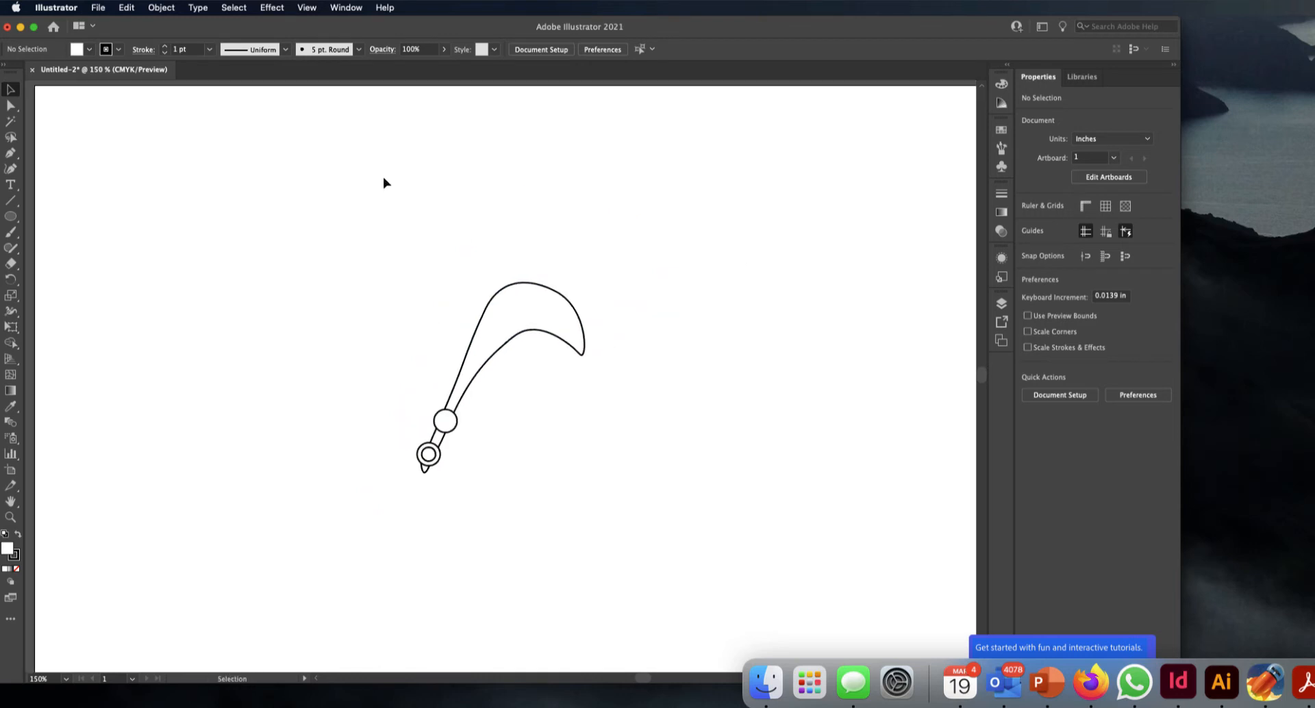
{"action": "left_click_drag", "start_coordinate": [403, 237], "coordinate": [648, 515]}
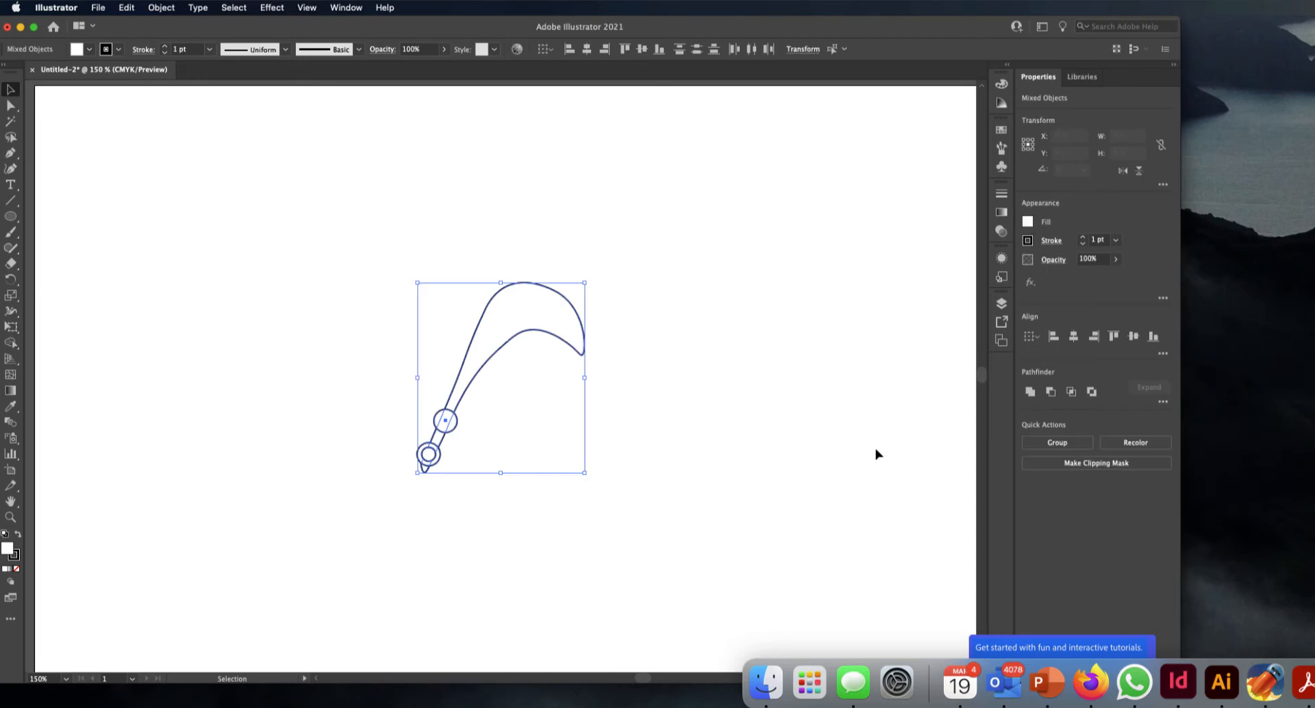
{"action": "left_click", "coordinate": [1031, 392]}
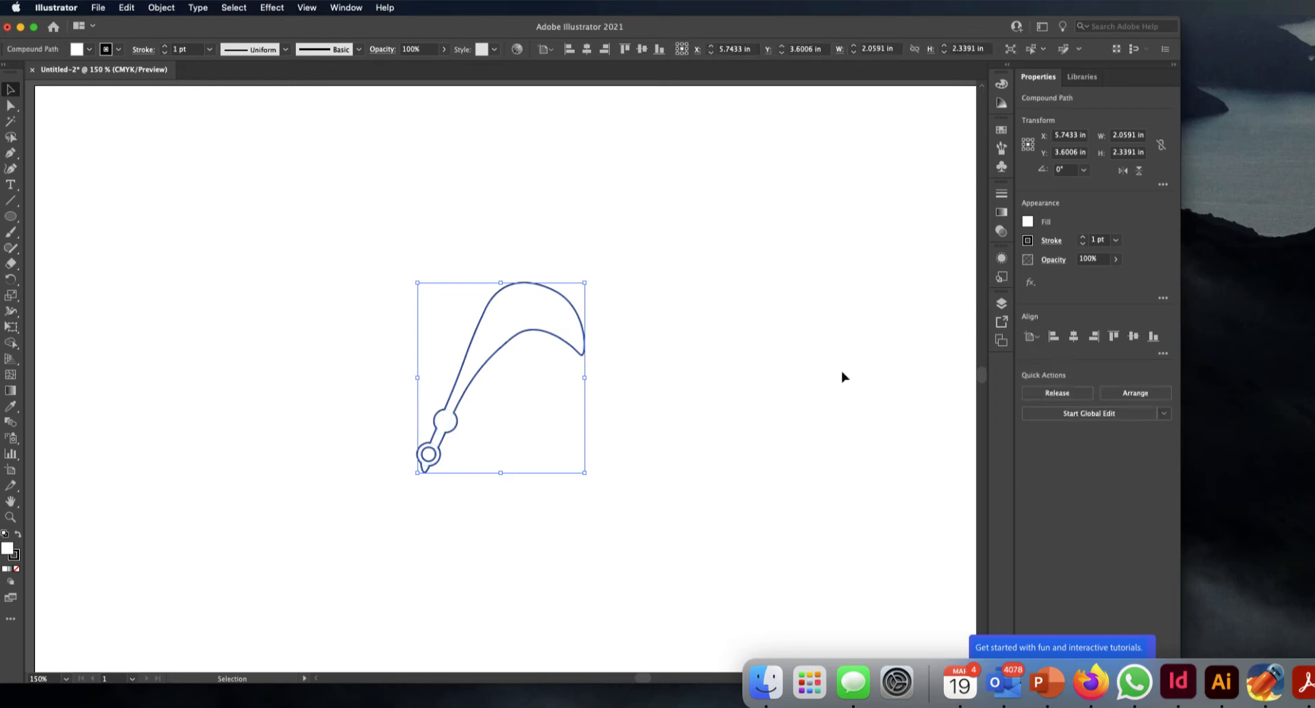
{"action": "left_click", "coordinate": [678, 357]}
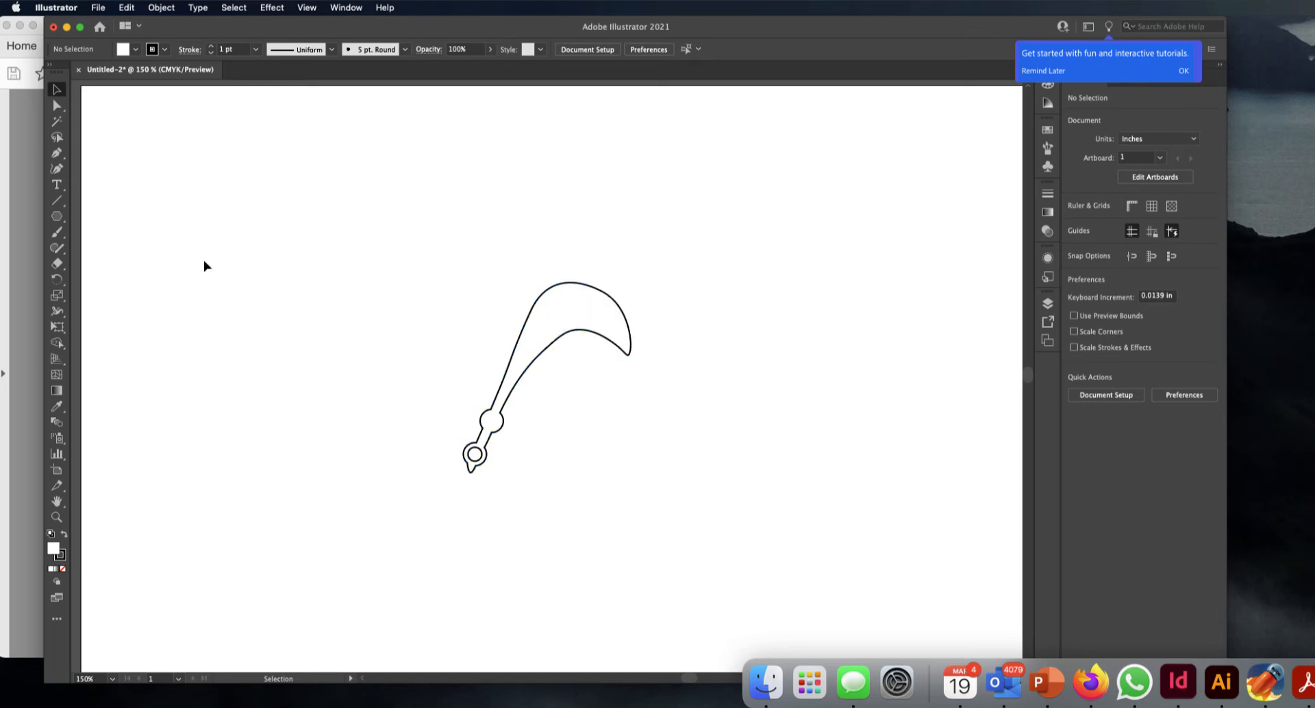
Draw a three-sided polygon about 0.21 in across in the empty space below the blade's tip.
{"action": "left_click", "coordinate": [57, 220]}
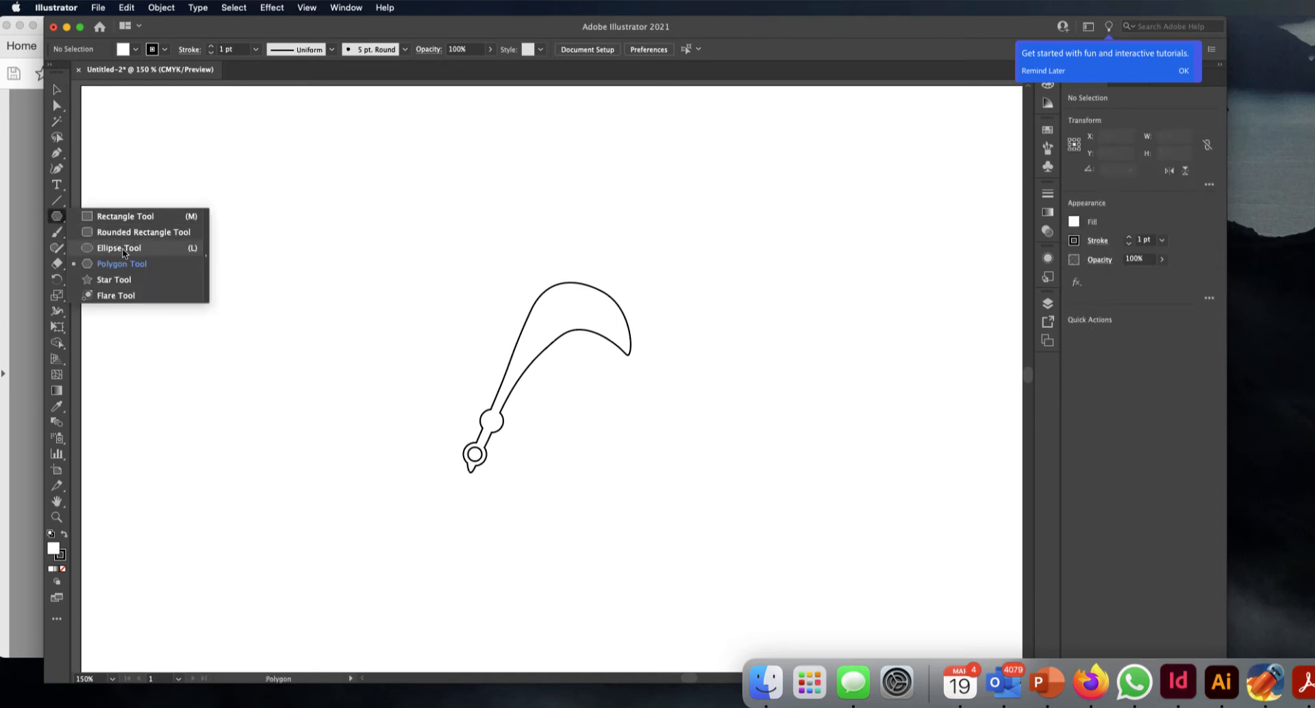
{"action": "left_click", "coordinate": [124, 265]}
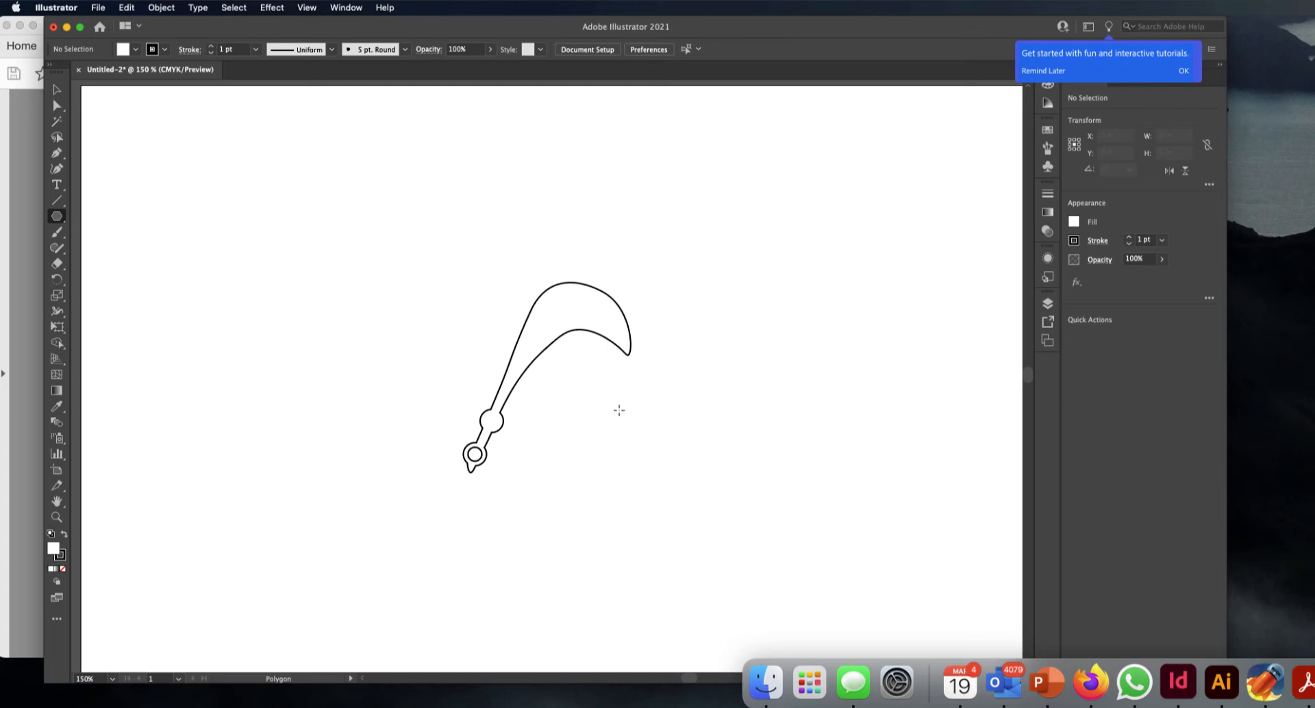
{"action": "left_click_drag", "start_coordinate": [620, 411], "coordinate": [631, 421]}
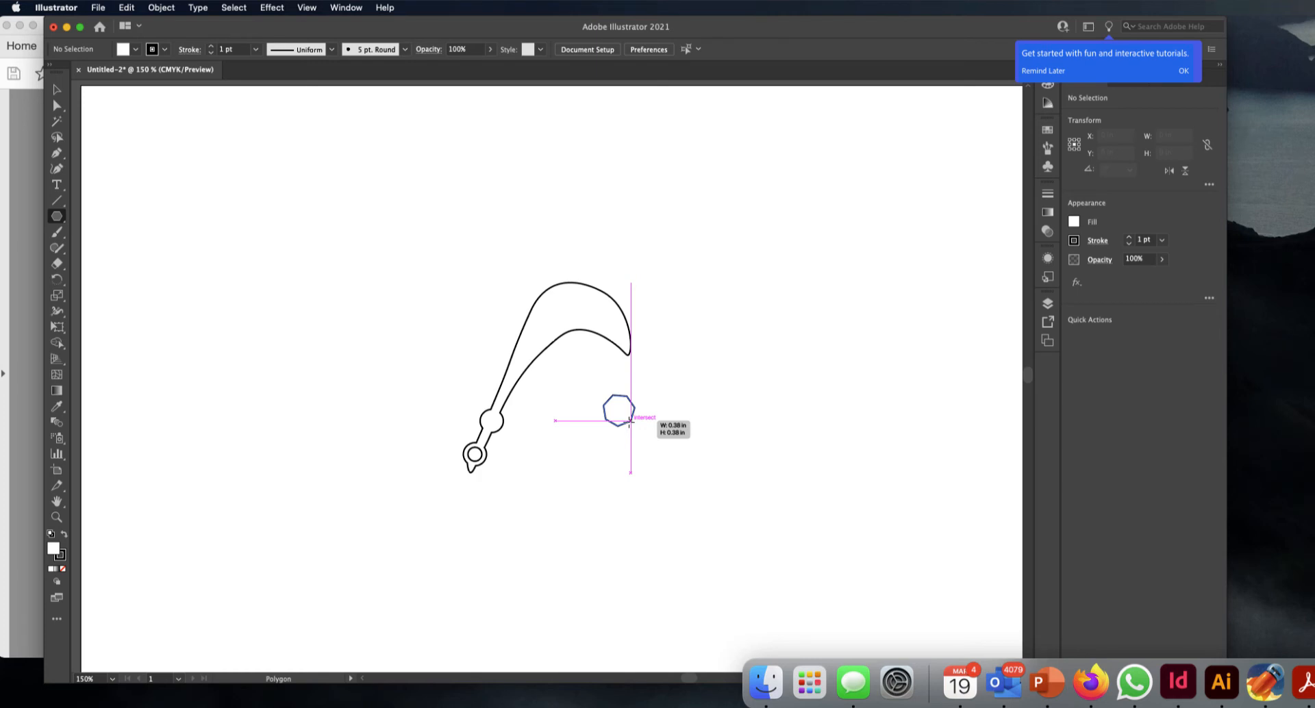
{"action": "key", "text": "Down"}
{"action": "key", "text": "Down"}
{"action": "key", "text": "Down"}
{"action": "key", "text": "Down"}
{"action": "left_click_drag", "start_coordinate": [630, 421], "coordinate": [627, 418]}
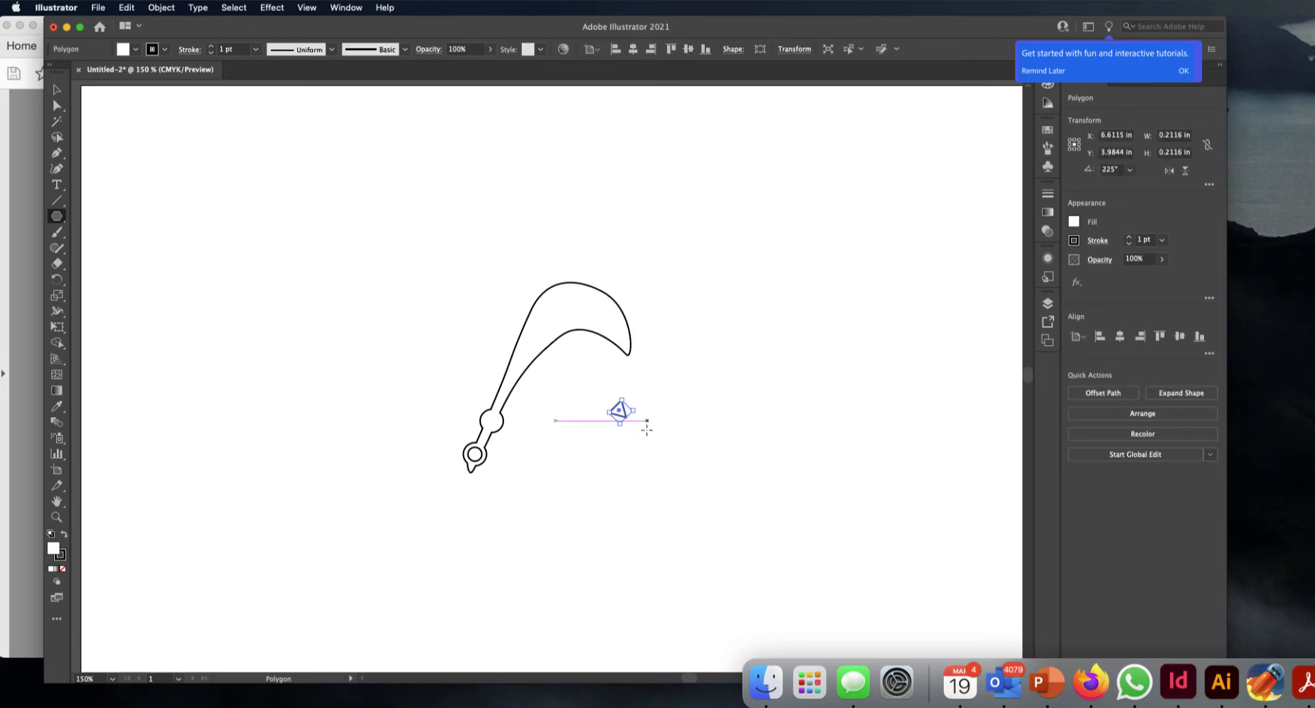
{"action": "left_click", "coordinate": [57, 89]}
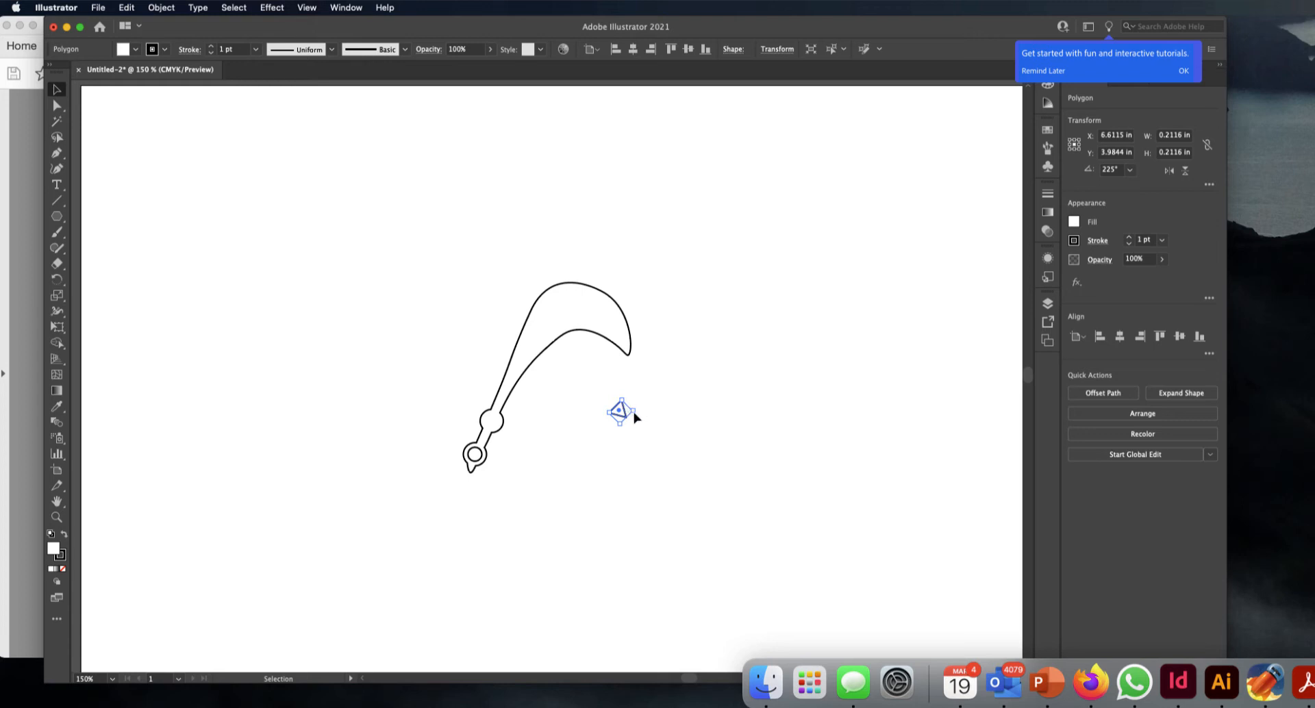
Rotate the triangle below the blade's tip about its center, then deselect it.
{"action": "left_click", "coordinate": [650, 436]}
{"action": "left_click", "coordinate": [626, 423]}
{"action": "key", "text": "super+equal"}
{"action": "key", "text": "super+equal"}
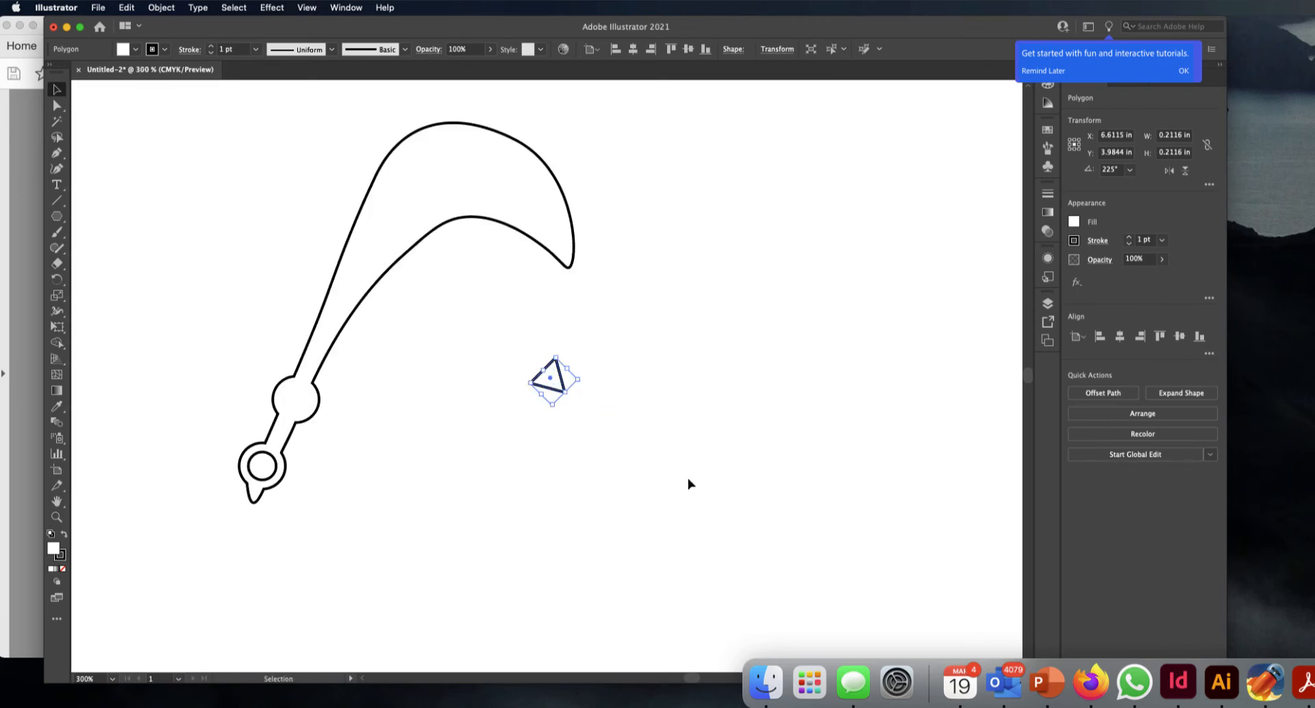
{"action": "left_click_drag", "start_coordinate": [578, 379], "coordinate": [528, 331]}
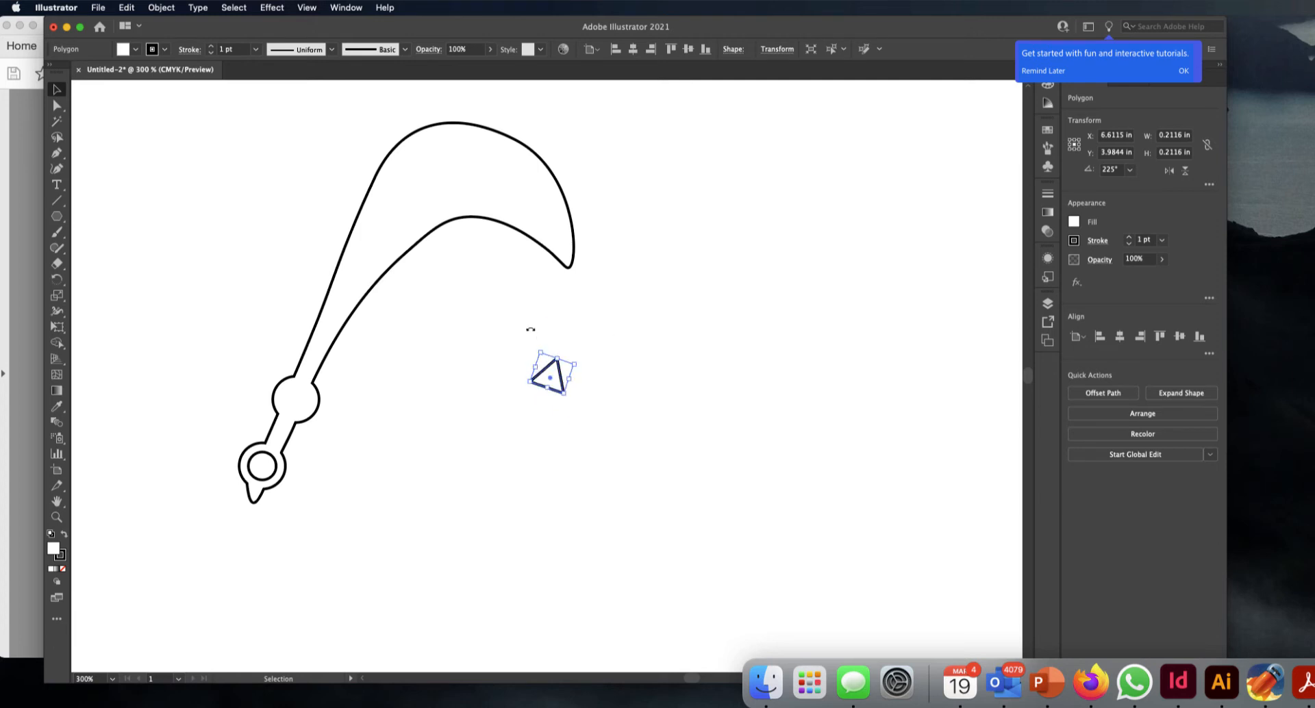
{"action": "left_click", "coordinate": [614, 408]}
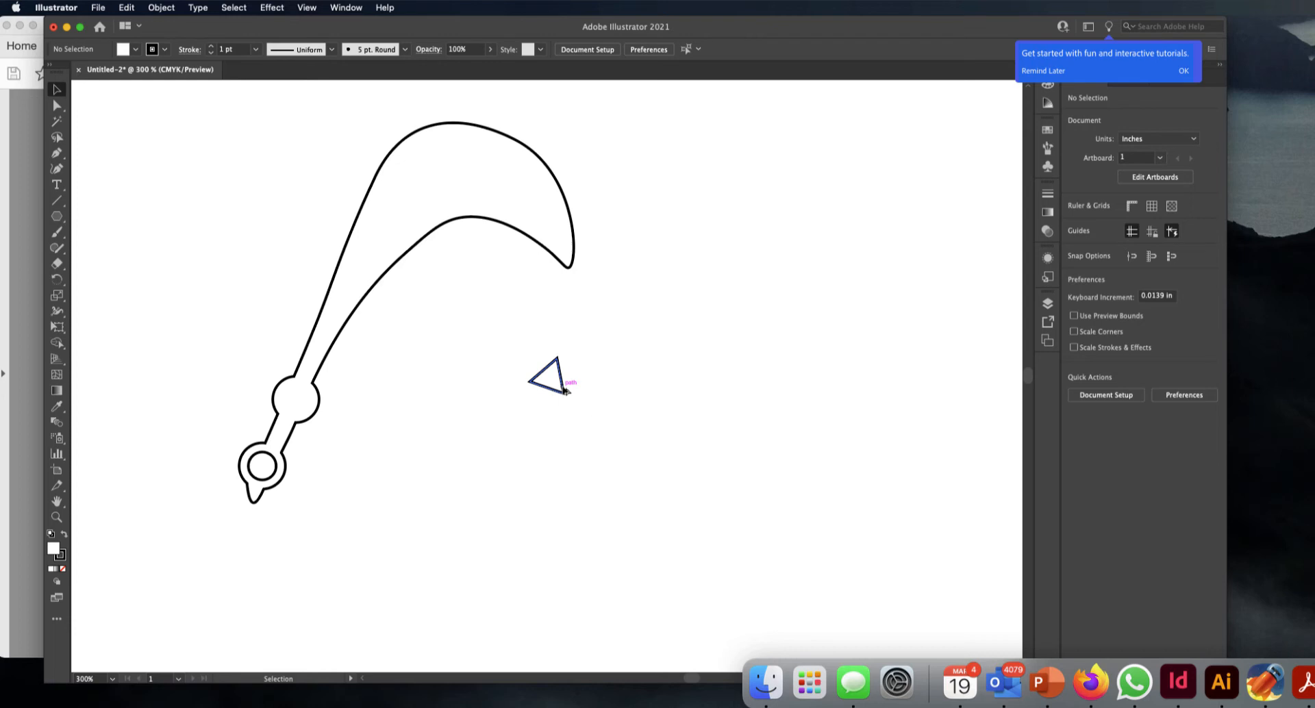
Duplicate the triangle twice to form a staggered row of three, with the middle copy rotated to point the opposite way.
{"action": "left_click_drag", "start_coordinate": [566, 391], "coordinate": [608, 374]}
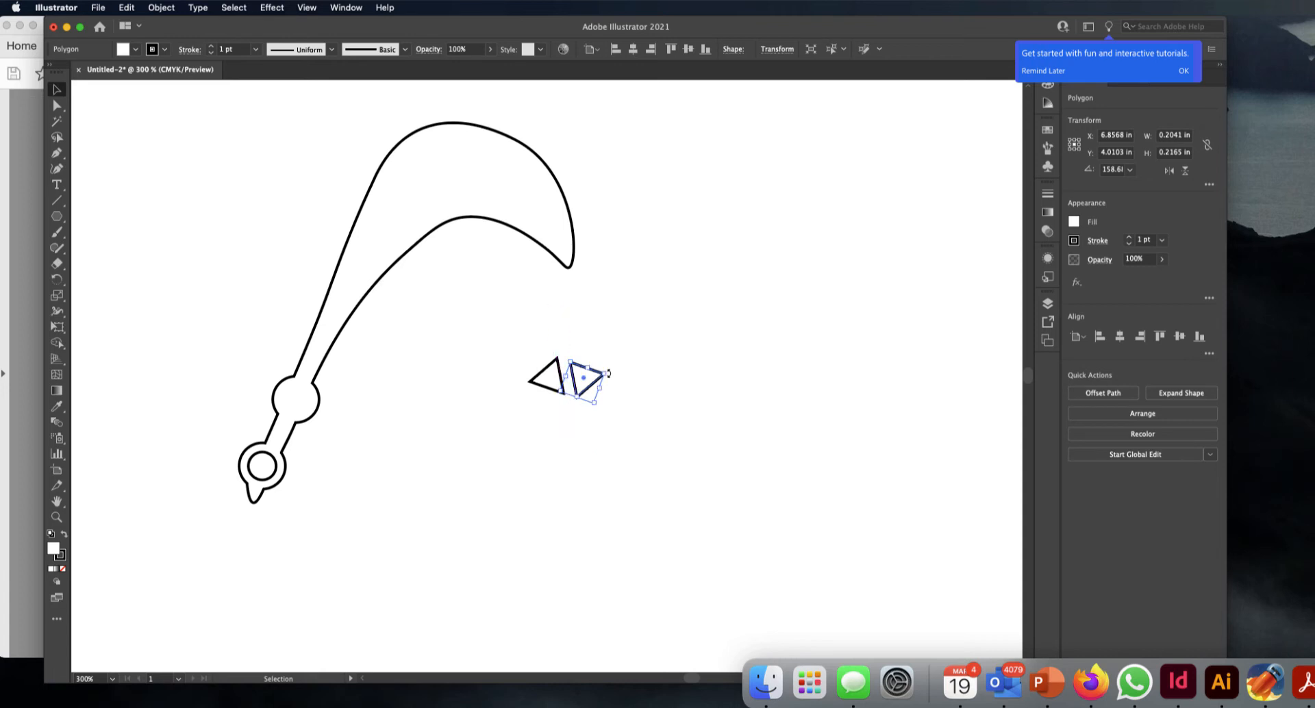
{"action": "left_click", "coordinate": [628, 420]}
{"action": "left_click", "coordinate": [552, 388]}
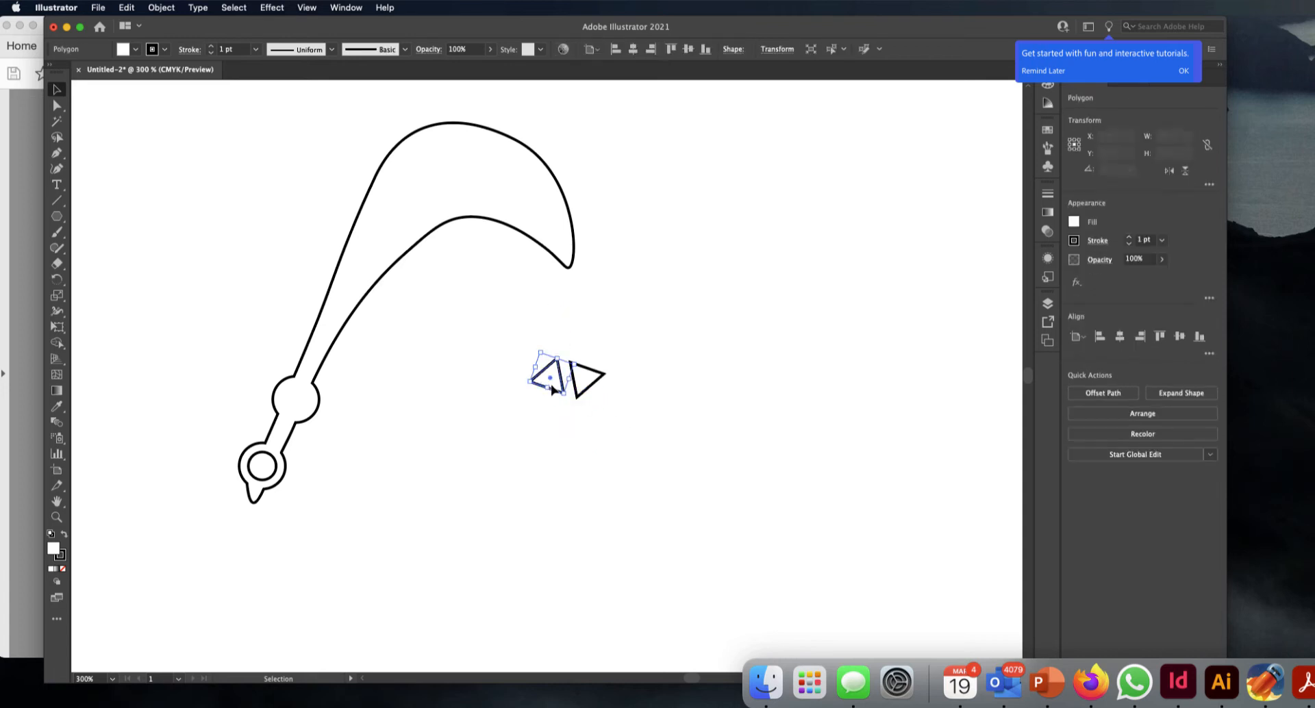
{"action": "left_click", "coordinate": [571, 439]}
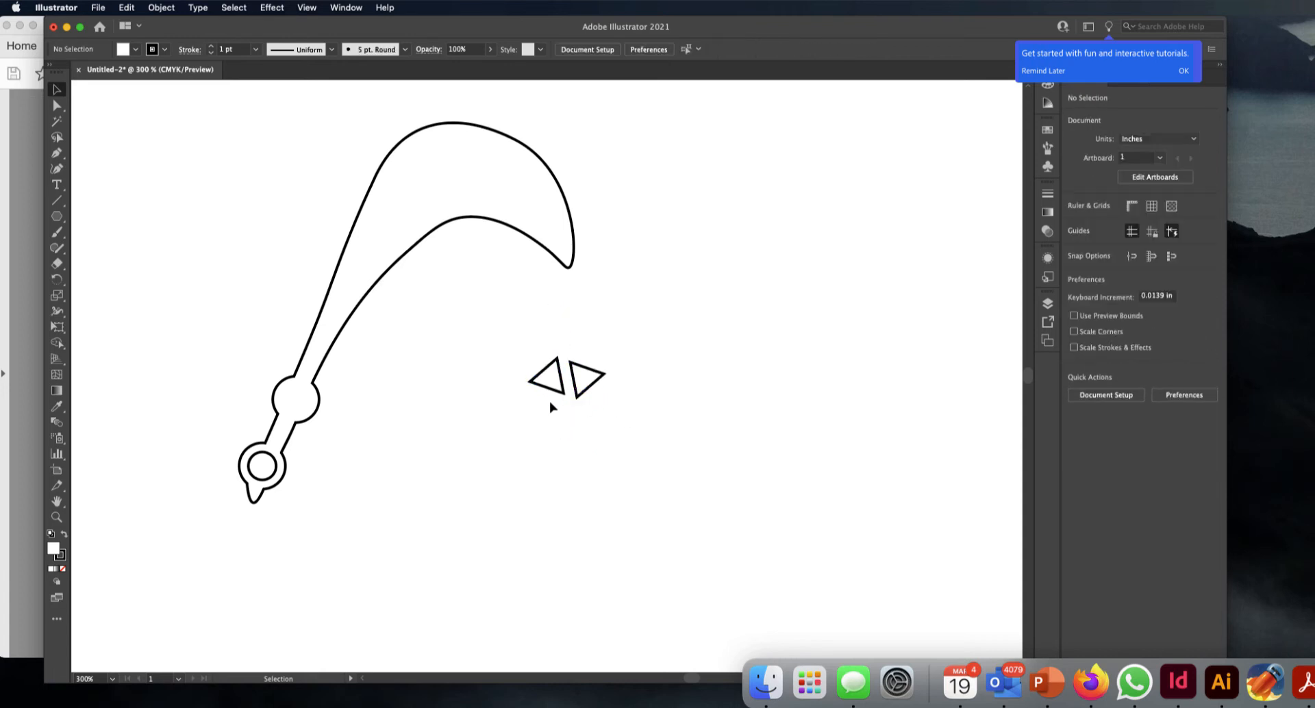
{"action": "left_click_drag", "start_coordinate": [556, 394], "coordinate": [617, 415]}
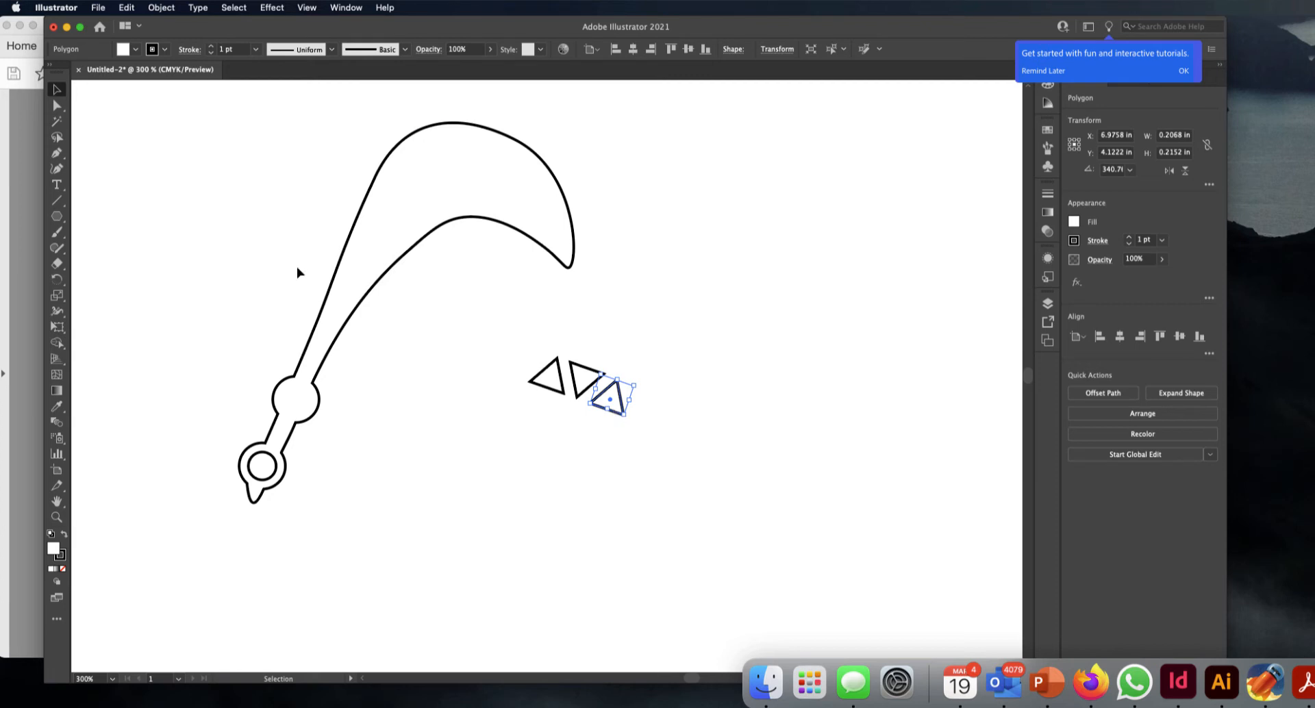
Draw a circle about 0.17 in across in the empty space just right of the three triangles.
{"action": "left_click", "coordinate": [56, 217]}
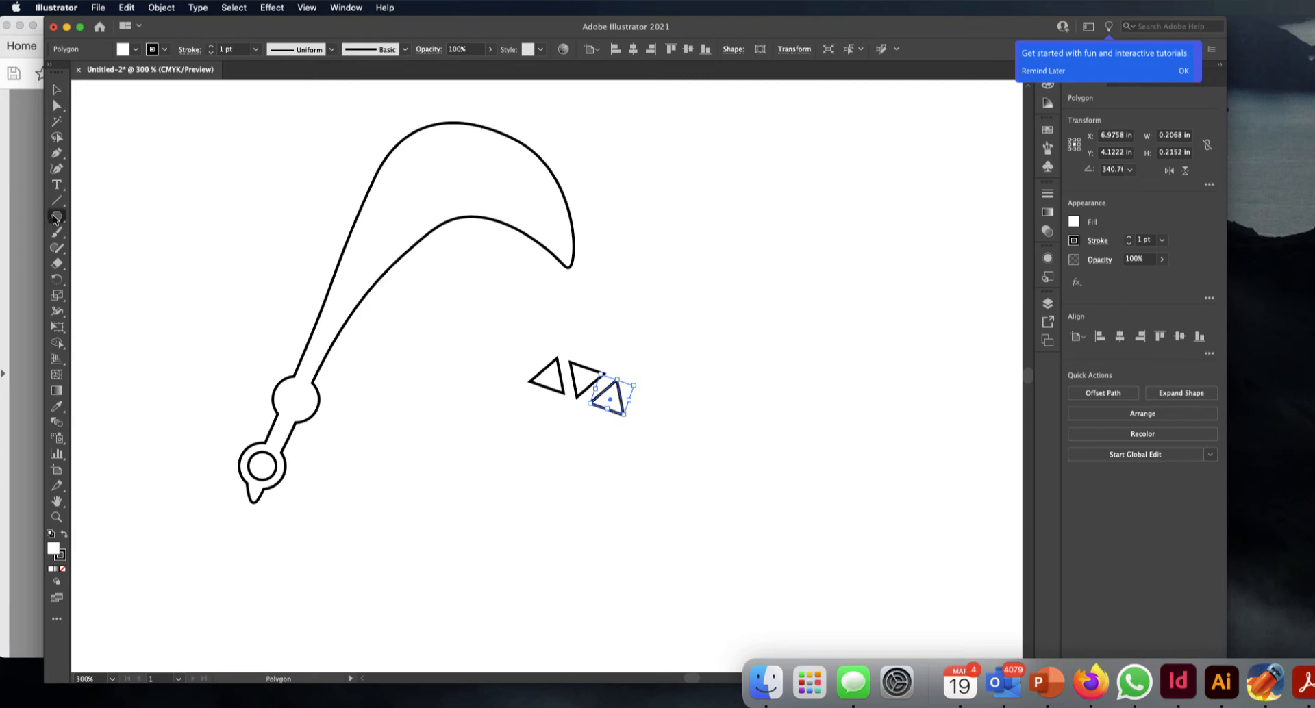
{"action": "left_click_drag", "start_coordinate": [61, 219], "coordinate": [121, 248]}
{"action": "left_click_drag", "start_coordinate": [666, 404], "coordinate": [681, 432]}
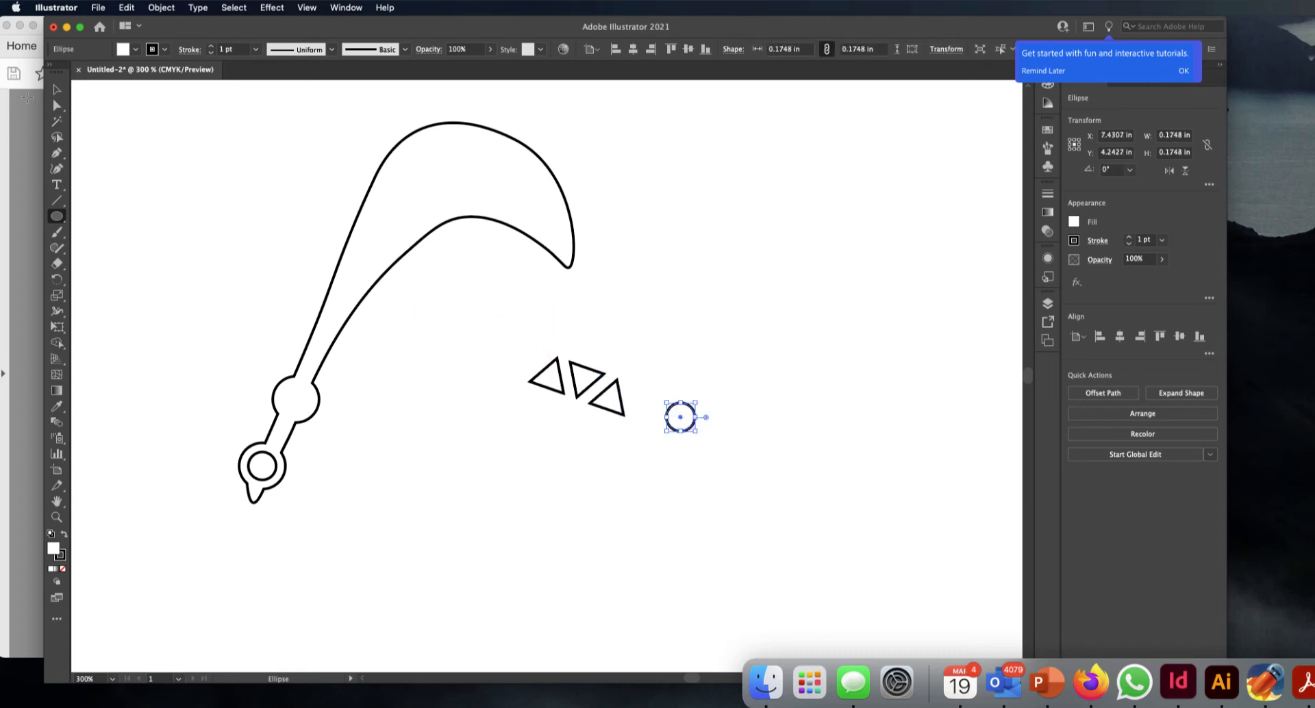
{"action": "left_click", "coordinate": [56, 89]}
Move the three triangles together into the wide part of the blade and rotate them to follow its curve.
{"action": "left_click_drag", "start_coordinate": [507, 328], "coordinate": [771, 492]}
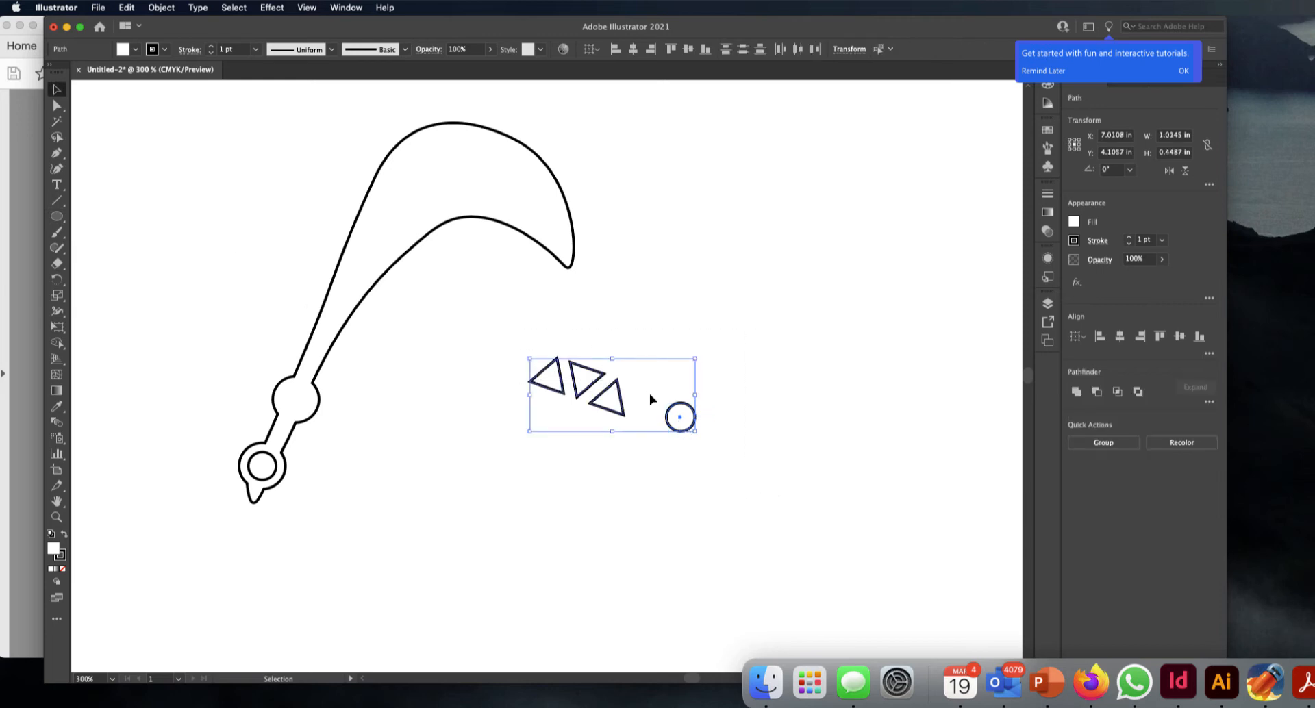
{"action": "left_click", "coordinate": [671, 460]}
{"action": "left_click_drag", "start_coordinate": [520, 338], "coordinate": [634, 429]}
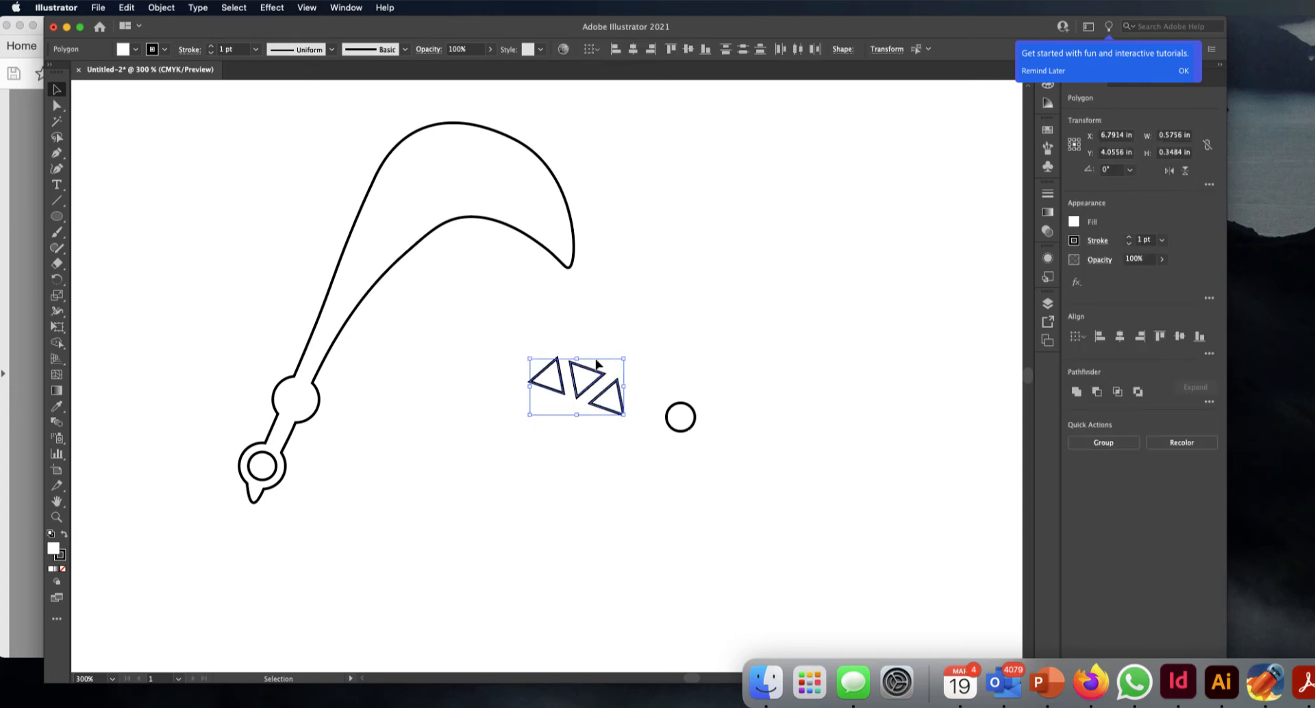
{"action": "left_click_drag", "start_coordinate": [596, 363], "coordinate": [644, 433]}
{"action": "left_click_drag", "start_coordinate": [599, 374], "coordinate": [455, 128]}
{"action": "left_click", "coordinate": [535, 278]}
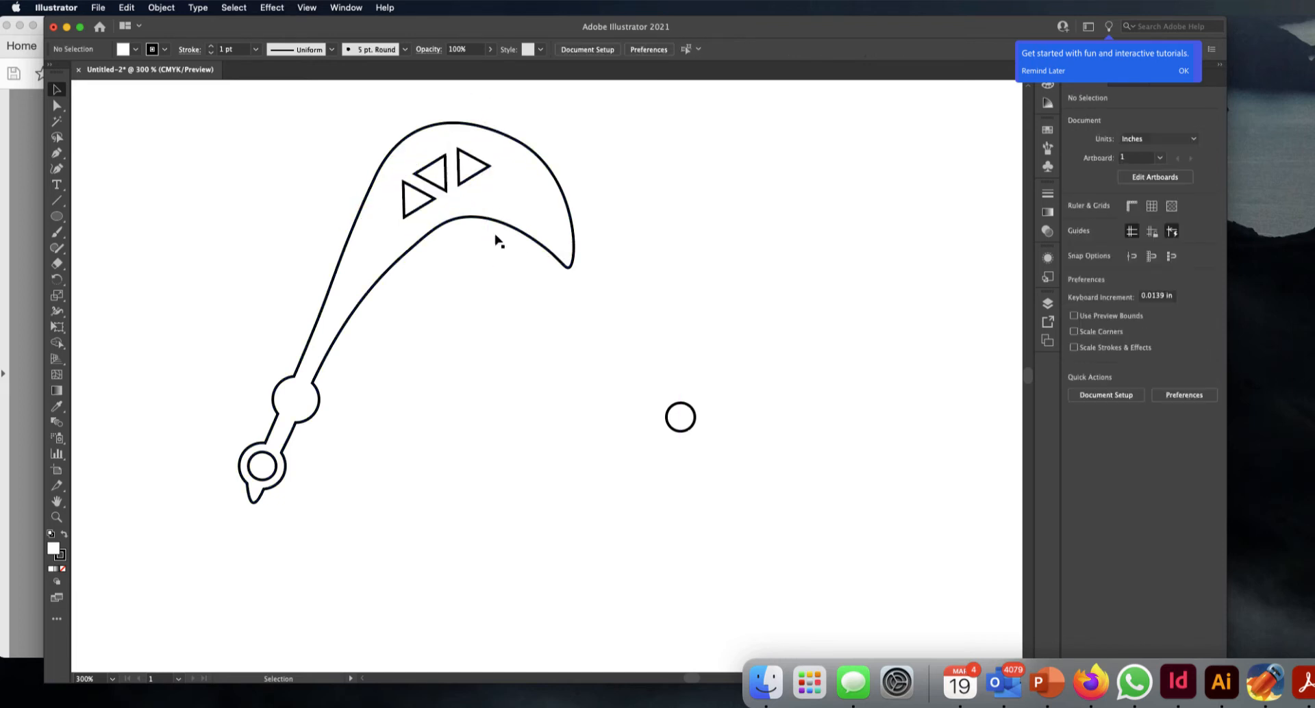
Nudge the middle triangle and shift the sword shape about 0.14 in up and to the right around the triangles.
{"action": "left_click_drag", "start_coordinate": [430, 176], "coordinate": [421, 145]}
{"action": "left_click", "coordinate": [472, 197]}
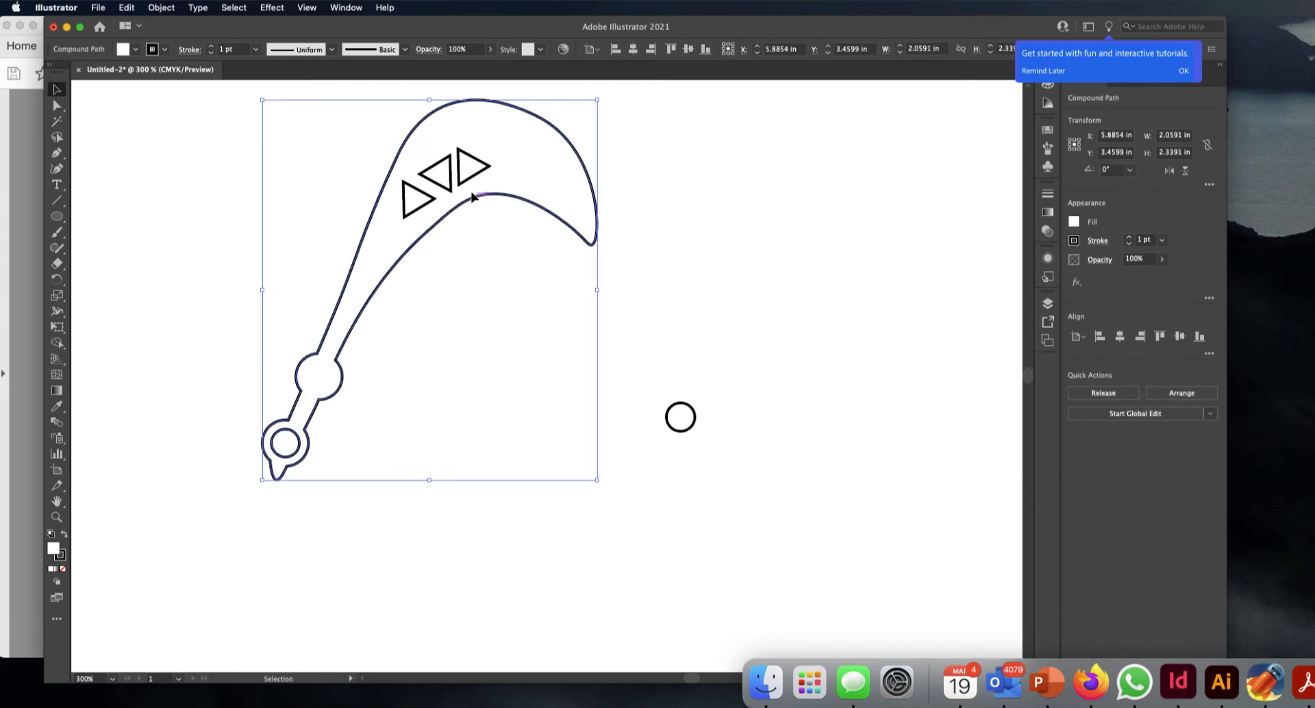
{"action": "left_click", "coordinate": [691, 290]}
Reposition the individual triangles inside the blade so they are evenly spaced in a staggered row, then deselect them.
{"action": "left_click_drag", "start_coordinate": [426, 209], "coordinate": [470, 161]}
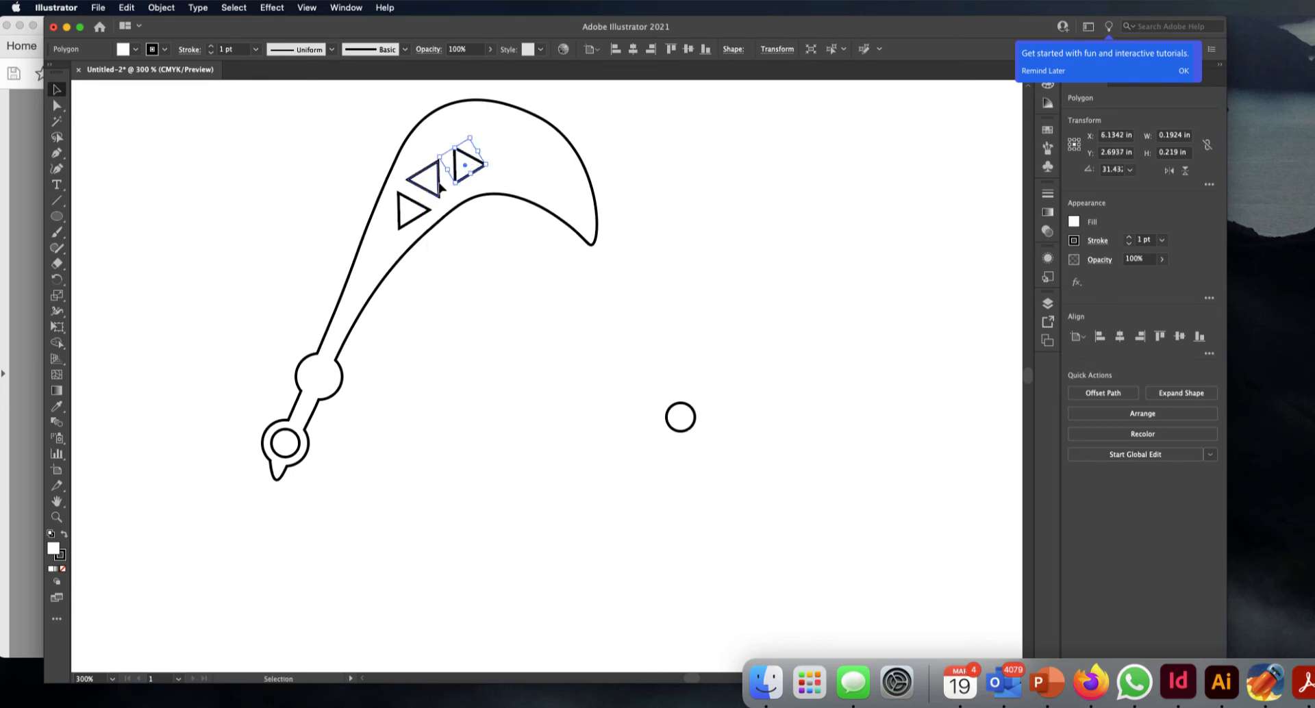
{"action": "left_click", "coordinate": [439, 185]}
{"action": "left_click_drag", "start_coordinate": [440, 187], "coordinate": [441, 186]}
{"action": "left_click", "coordinate": [478, 267]}
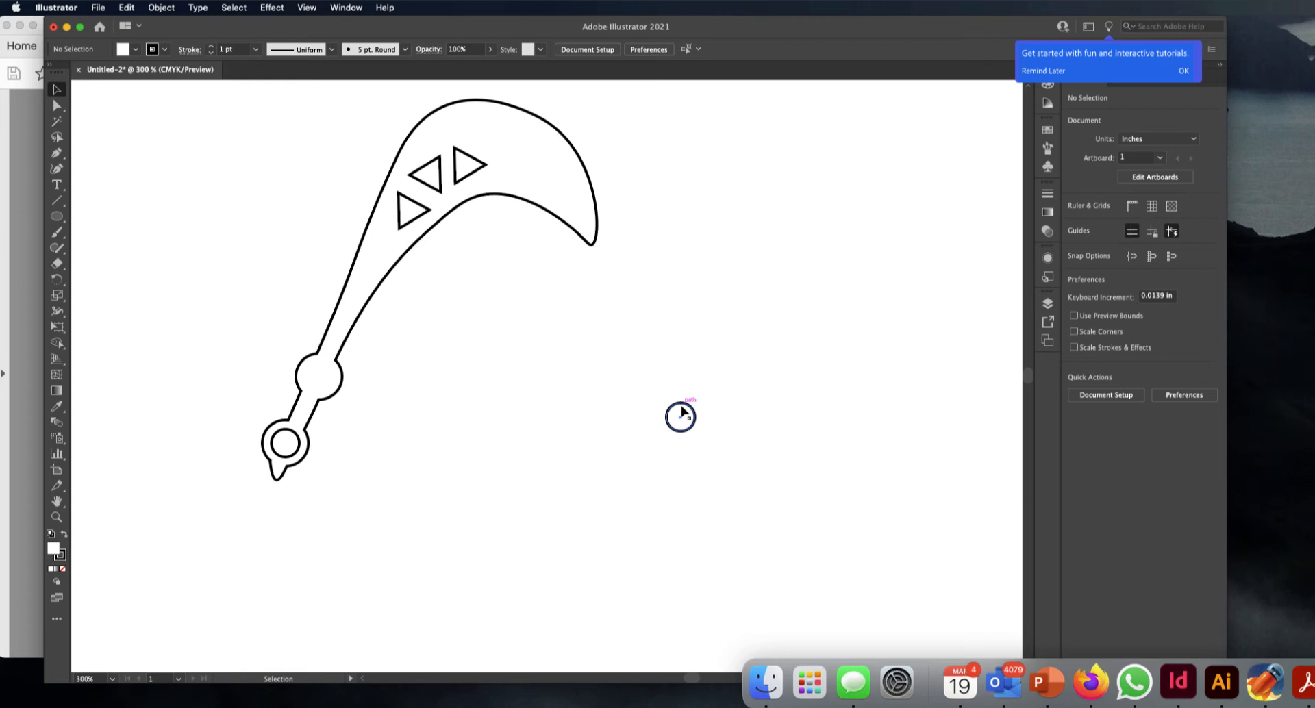
Move the small loose circle into the blade, just below the lowest triangle, then deselect it.
{"action": "left_click_drag", "start_coordinate": [682, 411], "coordinate": [667, 393]}
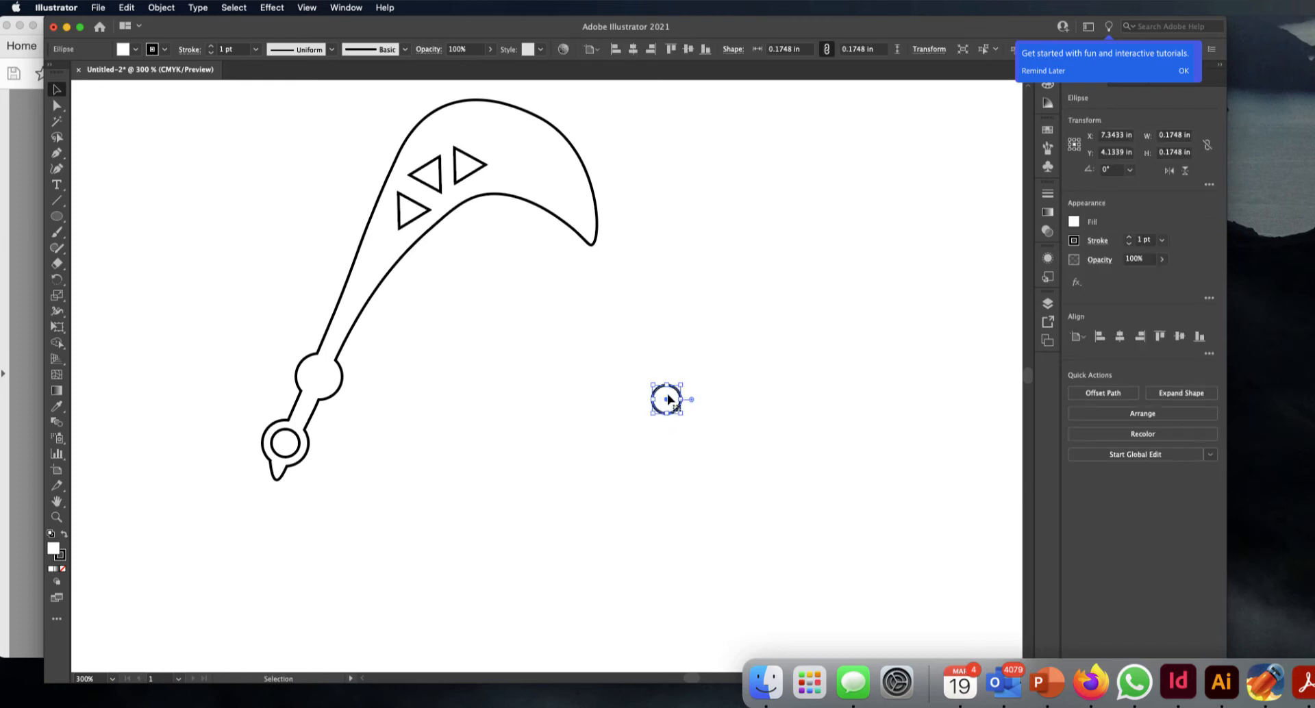
{"action": "left_click", "coordinate": [697, 368]}
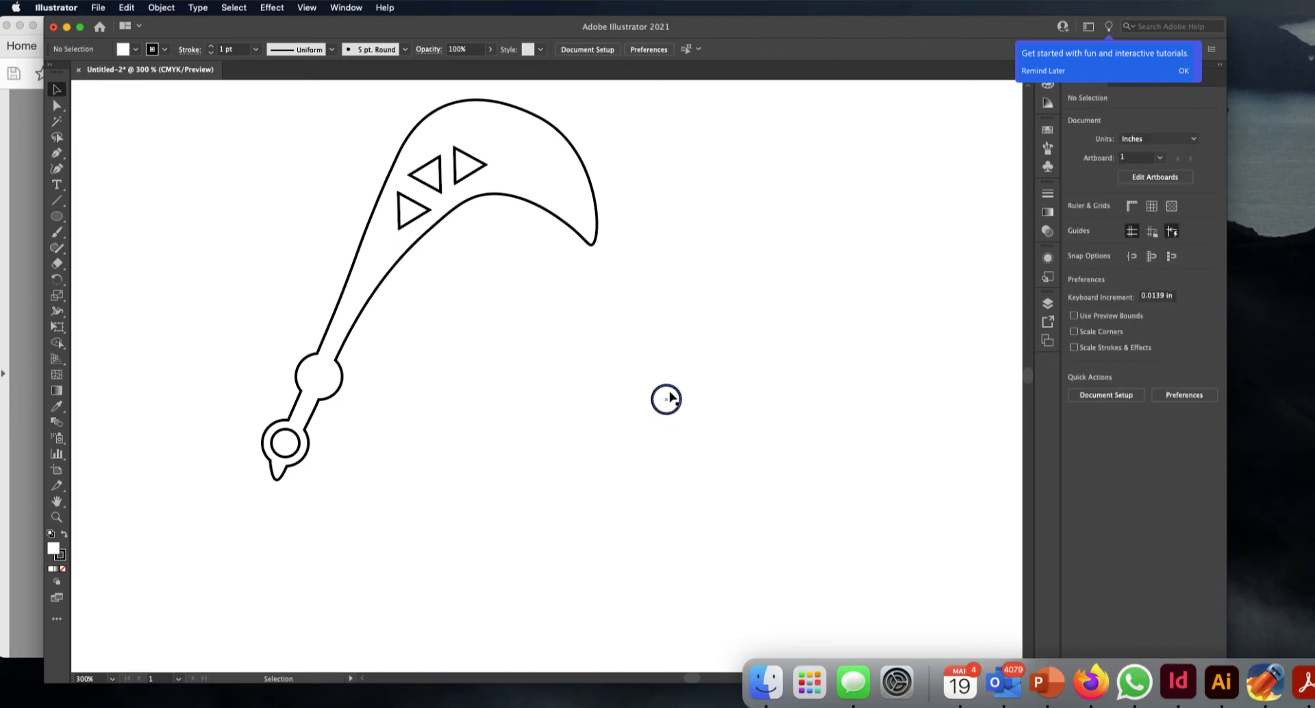
{"action": "left_click_drag", "start_coordinate": [671, 389], "coordinate": [388, 241]}
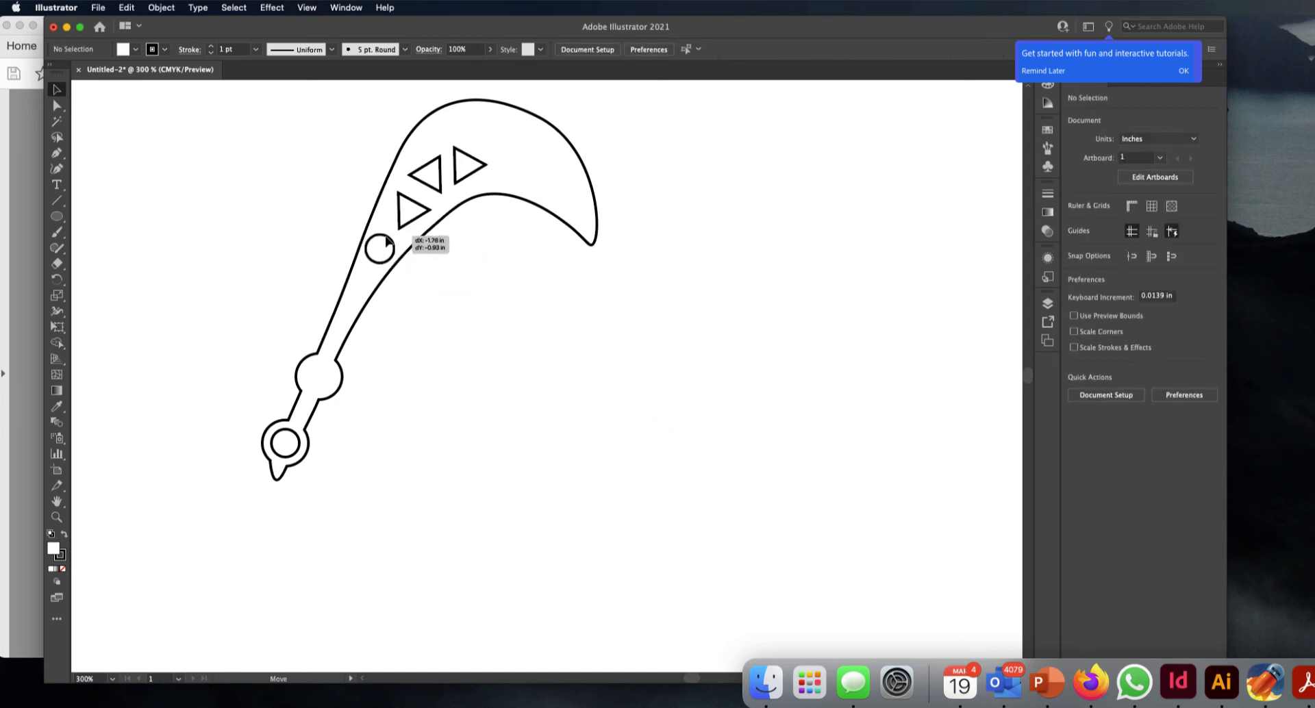
{"action": "left_click_drag", "start_coordinate": [388, 241], "coordinate": [388, 241]}
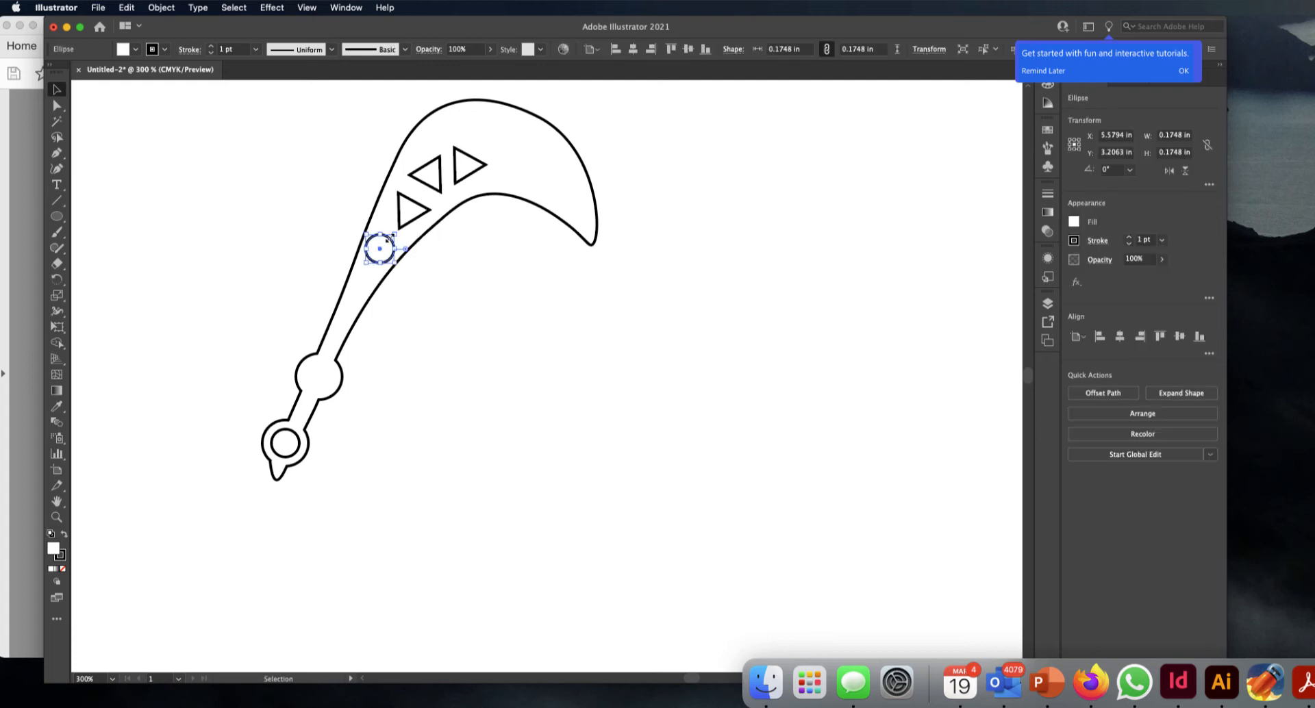
{"action": "left_click", "coordinate": [528, 312]}
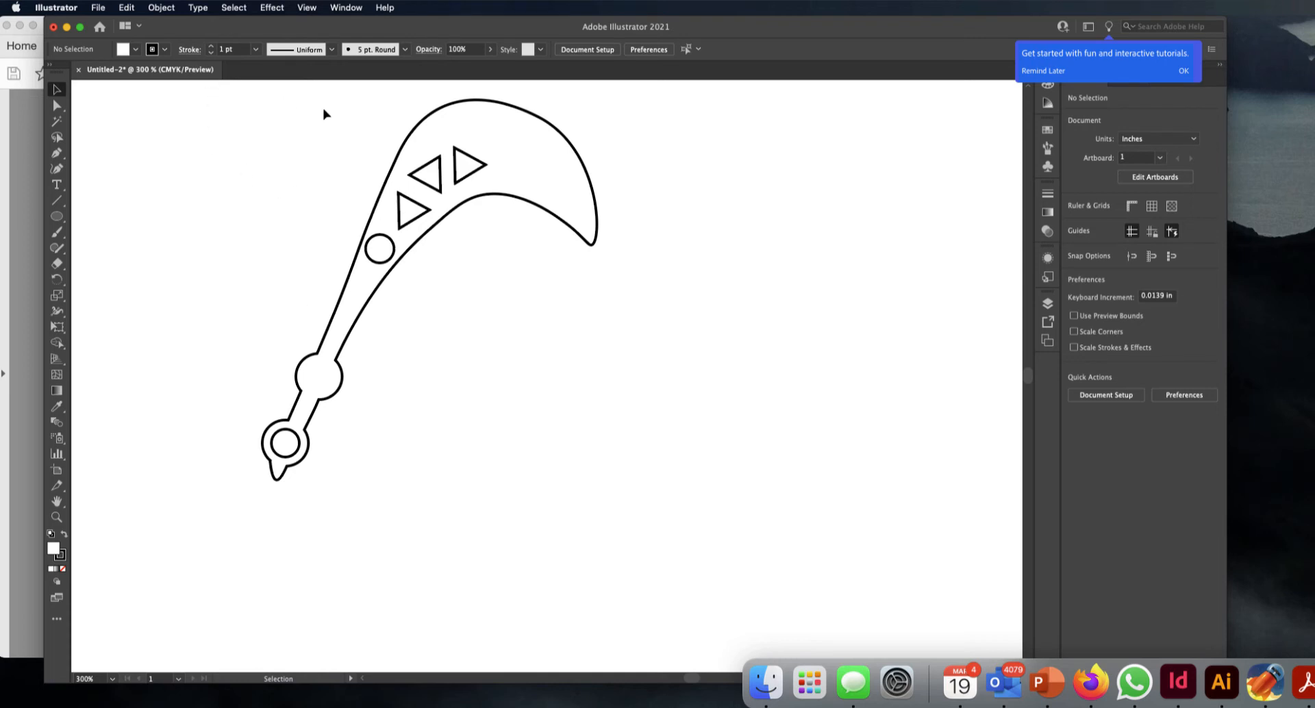
Swap the circle with the lowest triangle so the circle sits between the lower and middle triangles.
{"action": "key", "text": "super+minus"}
{"action": "key", "text": "super+minus"}
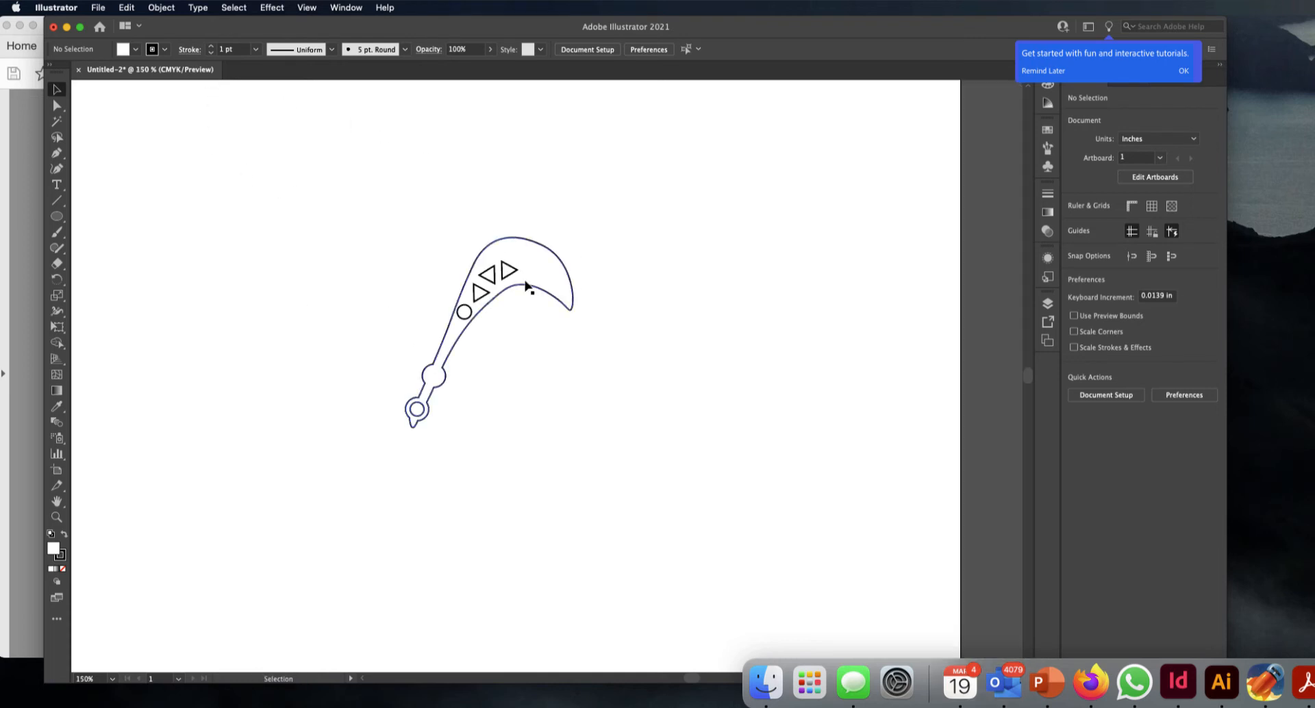
{"action": "left_click_drag", "start_coordinate": [483, 291], "coordinate": [483, 291]}
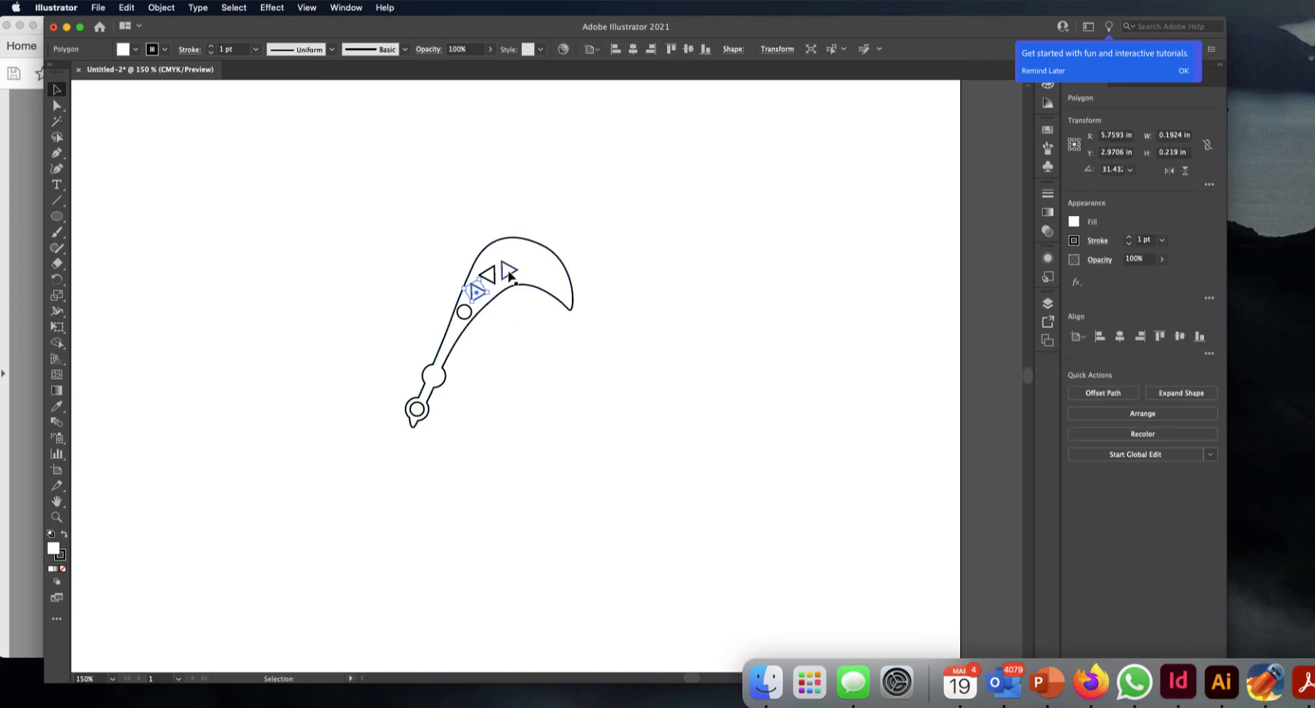
{"action": "left_click", "coordinate": [567, 334]}
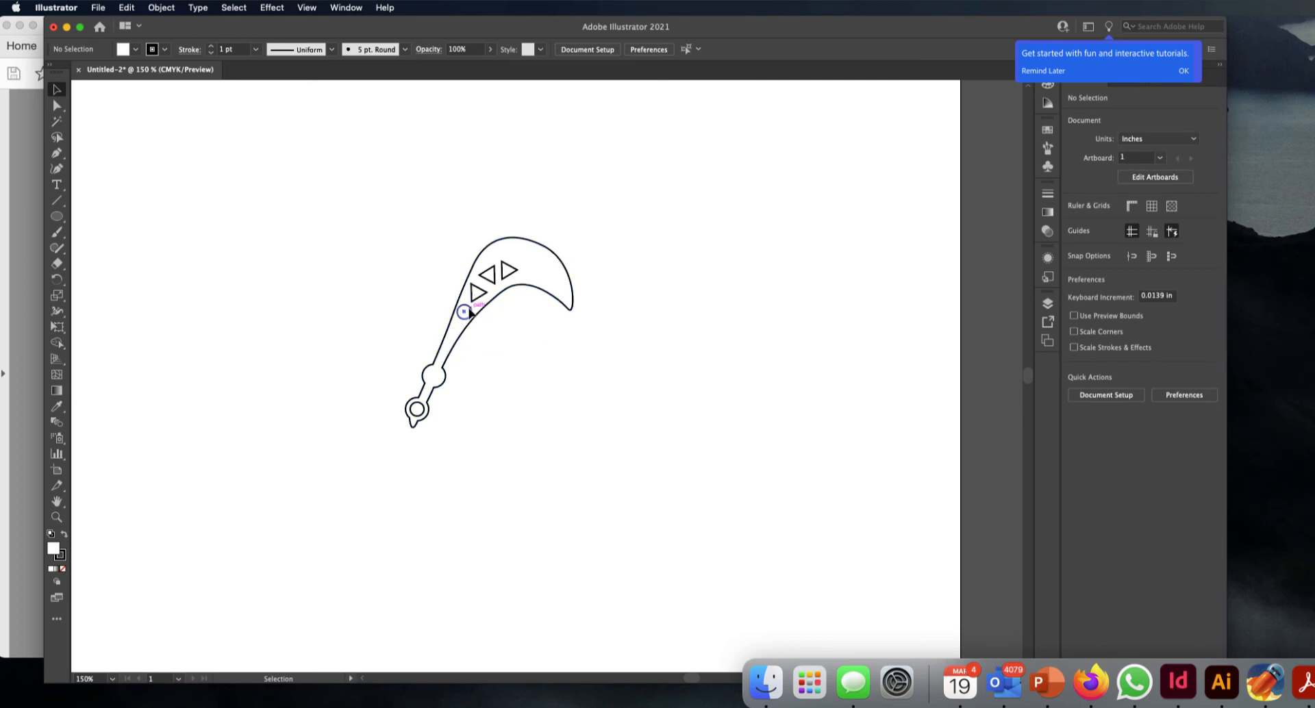
{"action": "left_click_drag", "start_coordinate": [468, 310], "coordinate": [528, 263]}
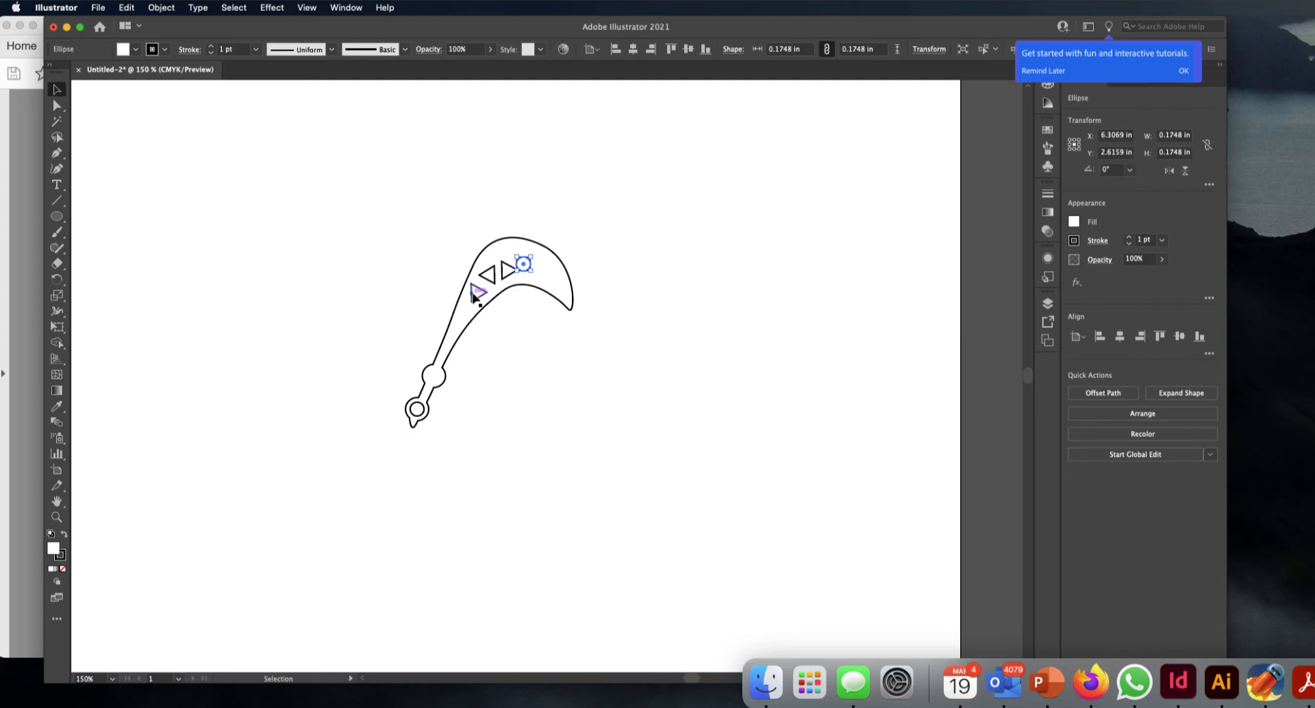
{"action": "left_click_drag", "start_coordinate": [474, 296], "coordinate": [472, 314]}
{"action": "left_click_drag", "start_coordinate": [526, 266], "coordinate": [478, 314]}
{"action": "left_click", "coordinate": [527, 345]}
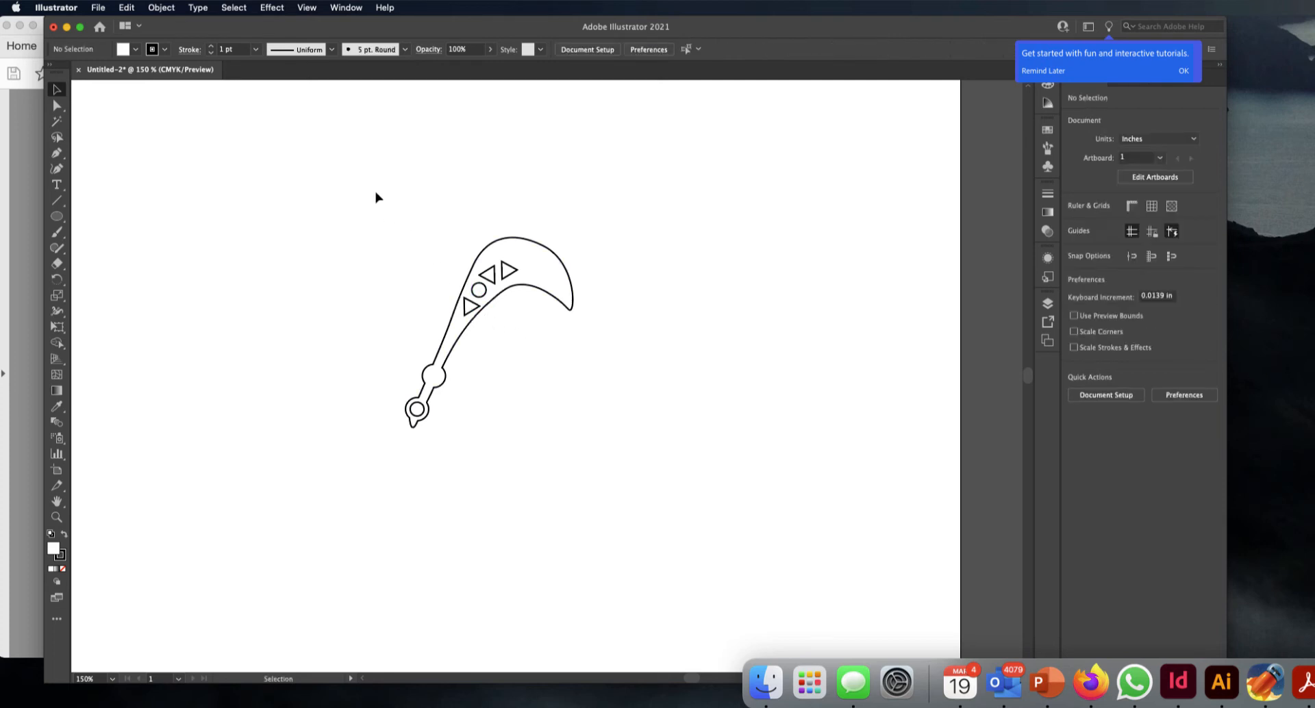
Select the whole sword with its decorations and subtract the triangles and circles from it with the Shape Builder tool.
{"action": "left_click_drag", "start_coordinate": [380, 169], "coordinate": [613, 464]}
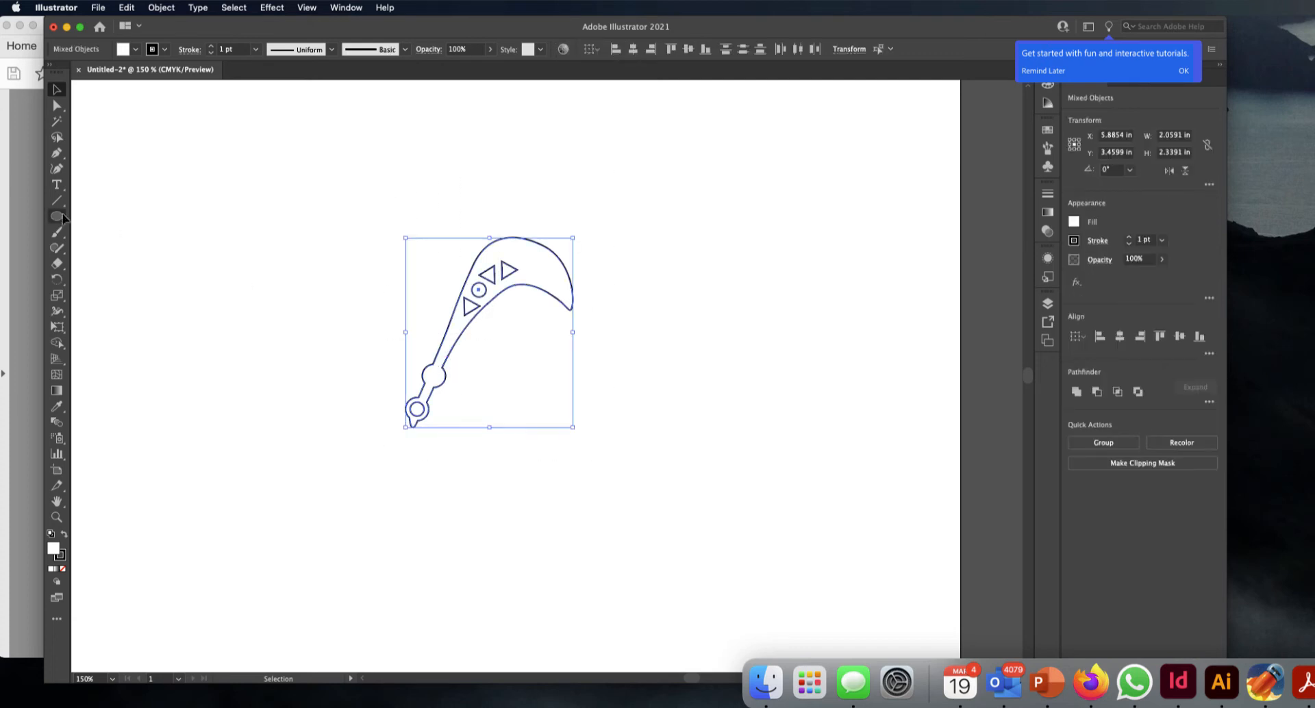
{"action": "left_click", "coordinate": [57, 345]}
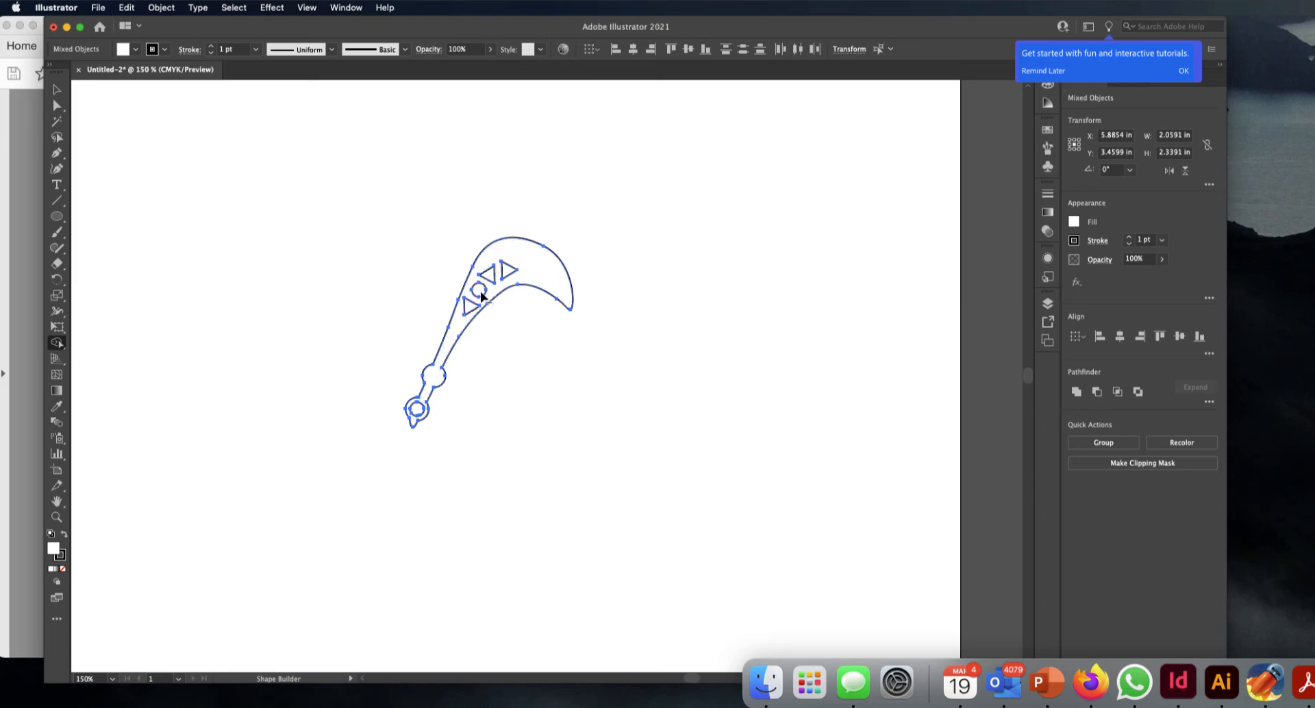
{"action": "left_click", "coordinate": [509, 272], "text": "alt"}
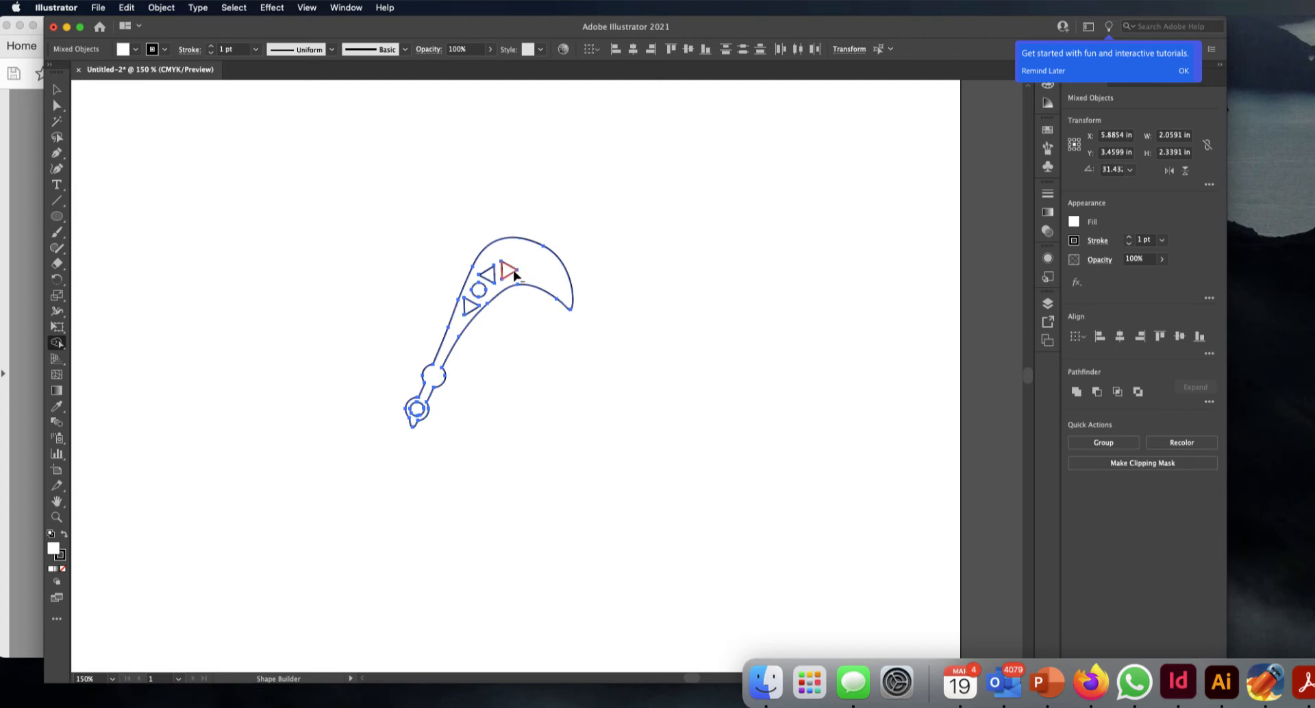
{"action": "left_click", "coordinate": [58, 91]}
Select the complete sword again, unite its parts into one shape with Pathfinder, and deselect it.
{"action": "left_click_drag", "start_coordinate": [343, 170], "coordinate": [659, 472]}
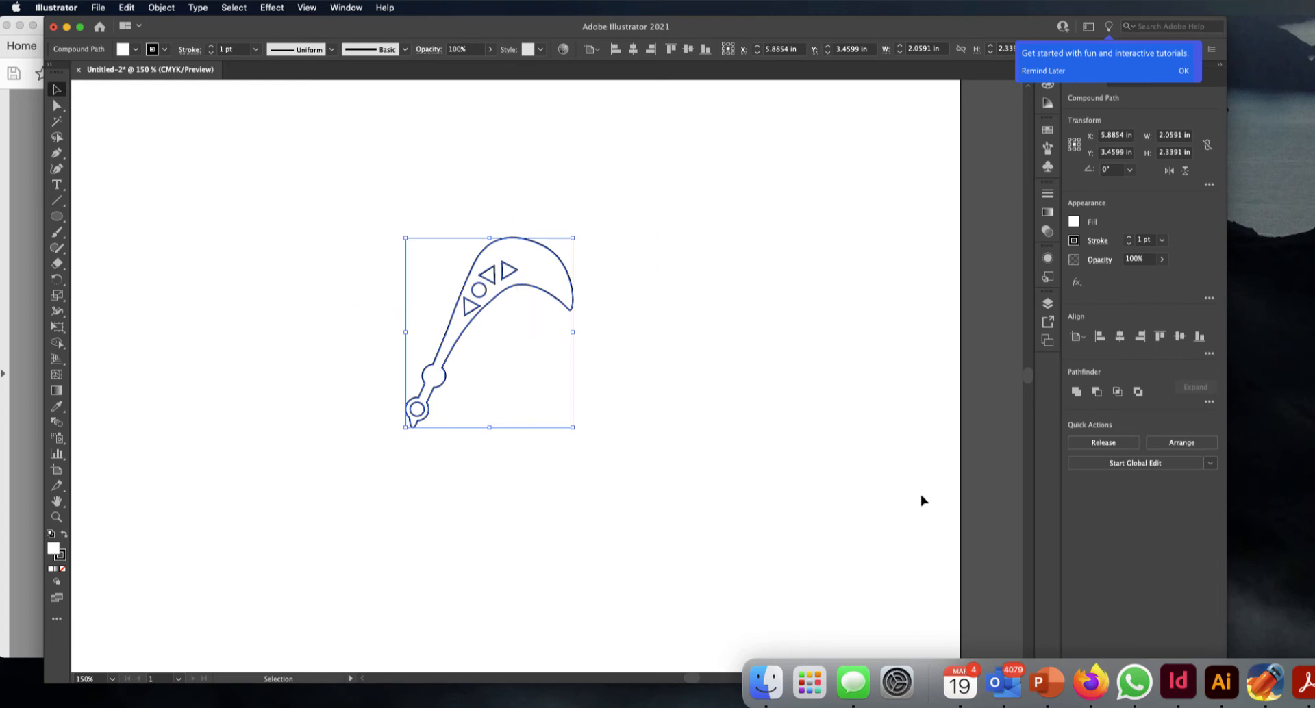
{"action": "left_click", "coordinate": [1076, 394]}
{"action": "left_click", "coordinate": [652, 322]}
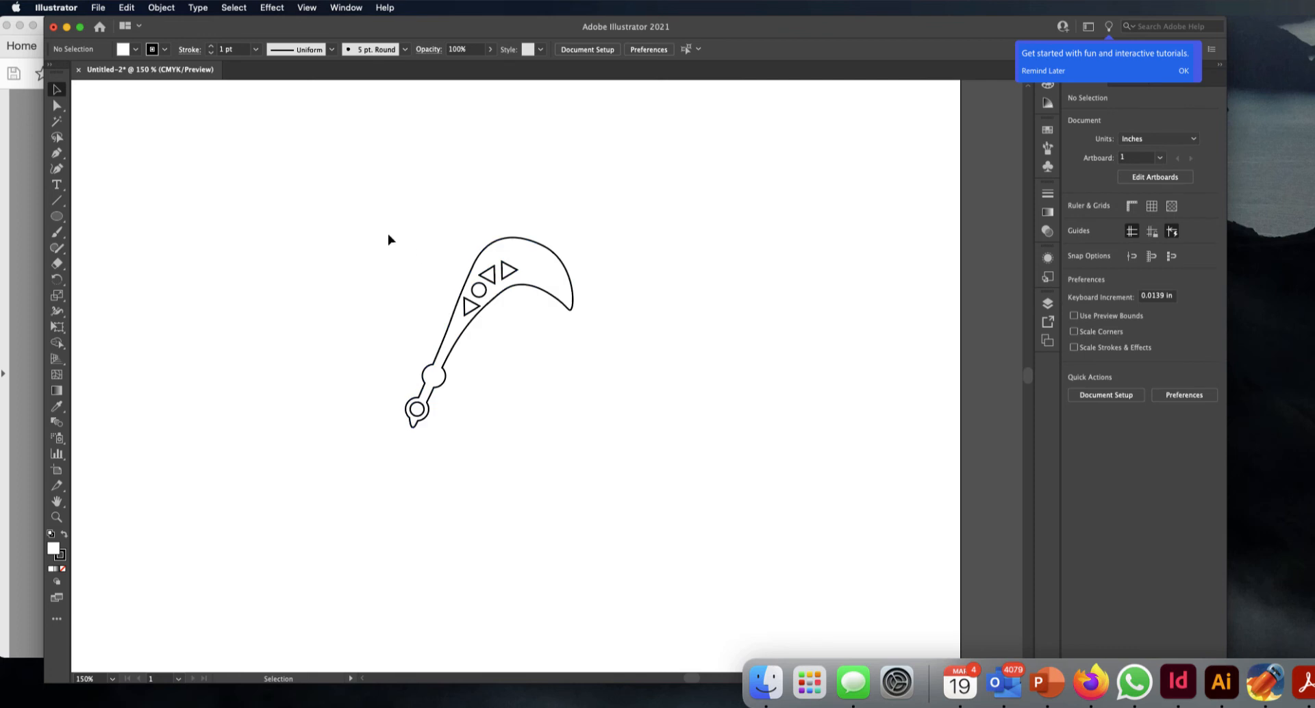
Dismiss the tutorial notice and the Learn window, and fill the selected sword with brown.
{"action": "mouse_move", "coordinate": [382, 215]}
{"action": "left_mouse_down"}
{"action": "mouse_move", "coordinate": [534, 317]}
{"action": "mouse_move", "coordinate": [643, 450]}
{"action": "left_mouse_up"}
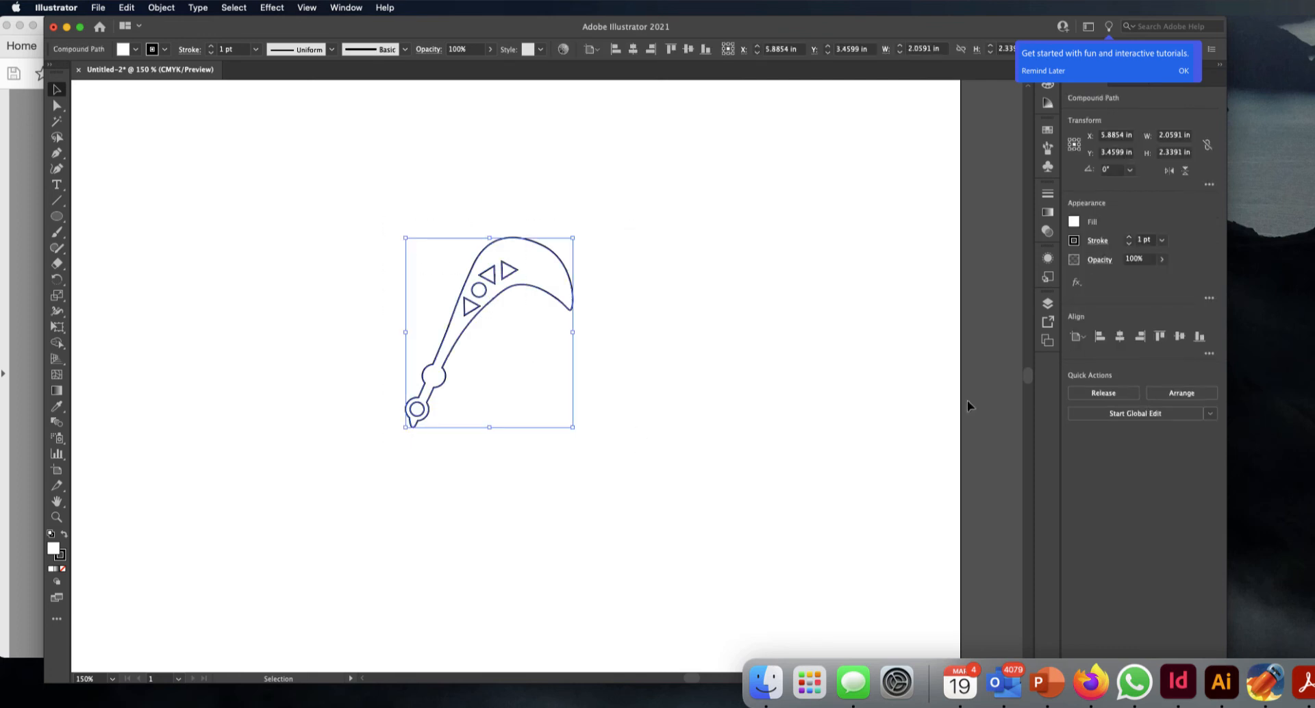
{"action": "left_click", "coordinate": [1185, 71]}
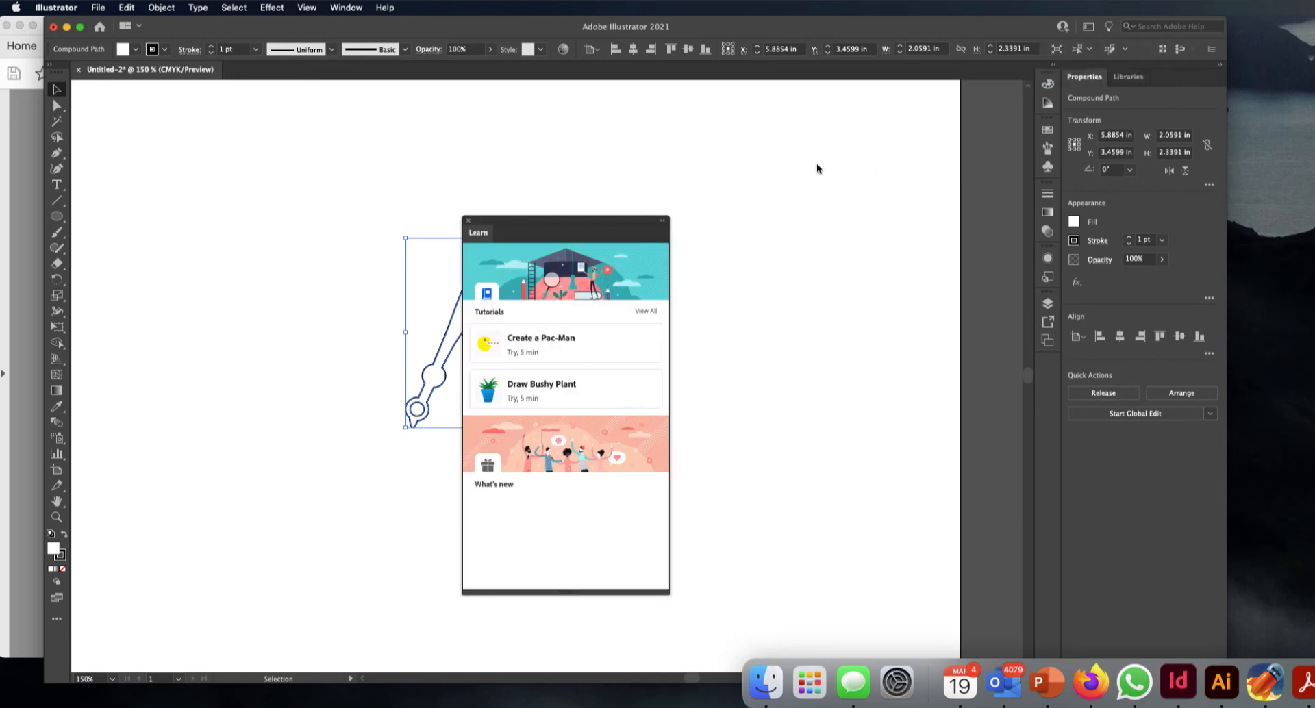
{"action": "left_click", "coordinate": [469, 223]}
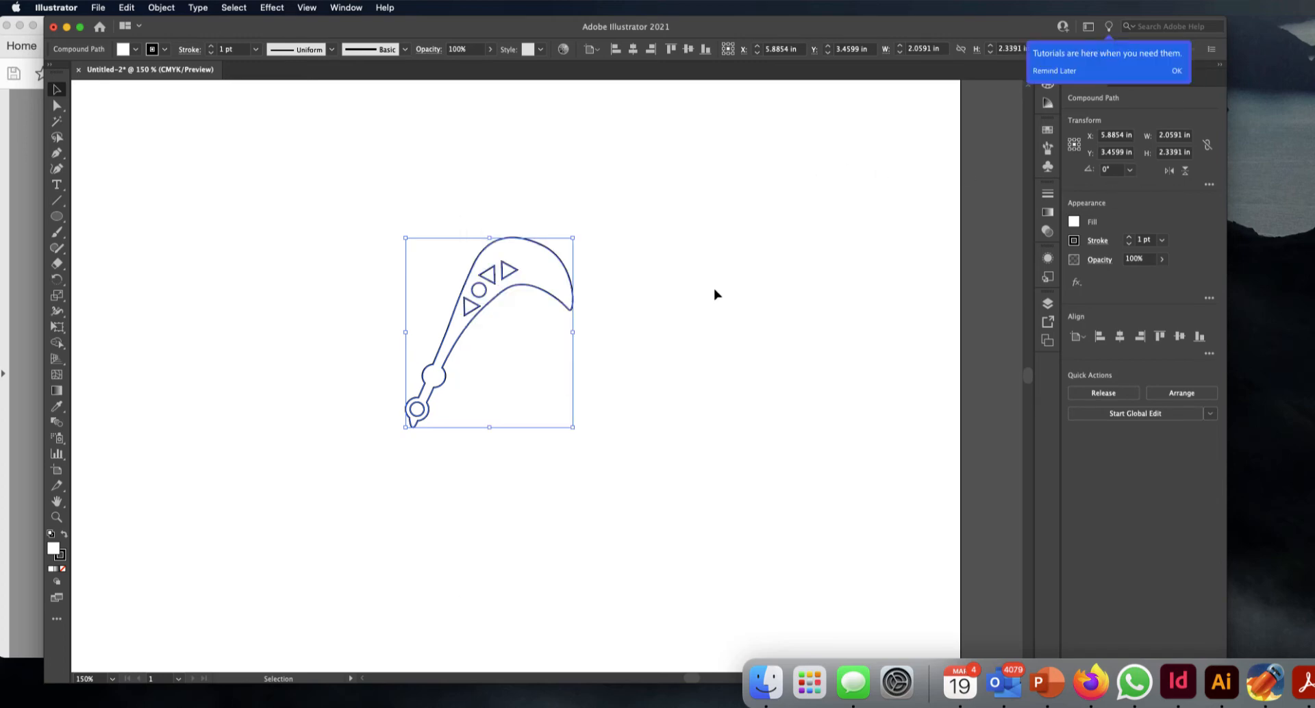
{"action": "left_click", "coordinate": [1074, 223]}
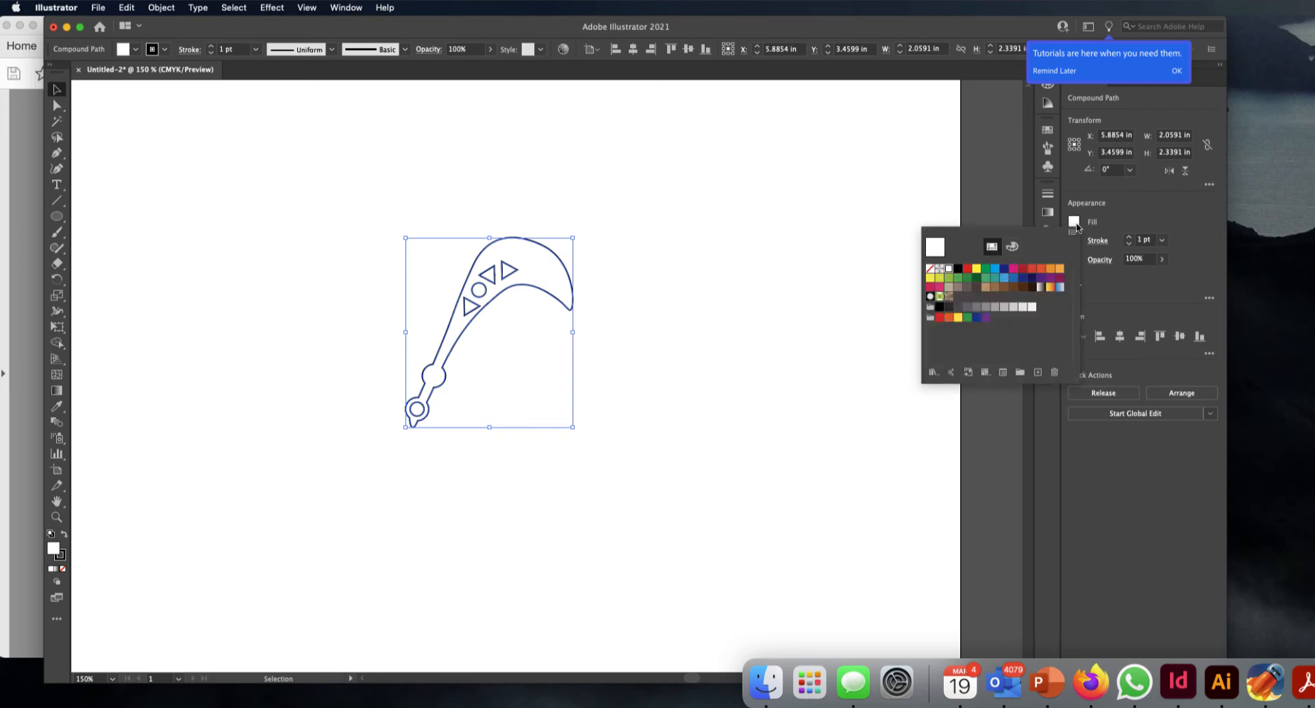
{"action": "left_click", "coordinate": [996, 291]}
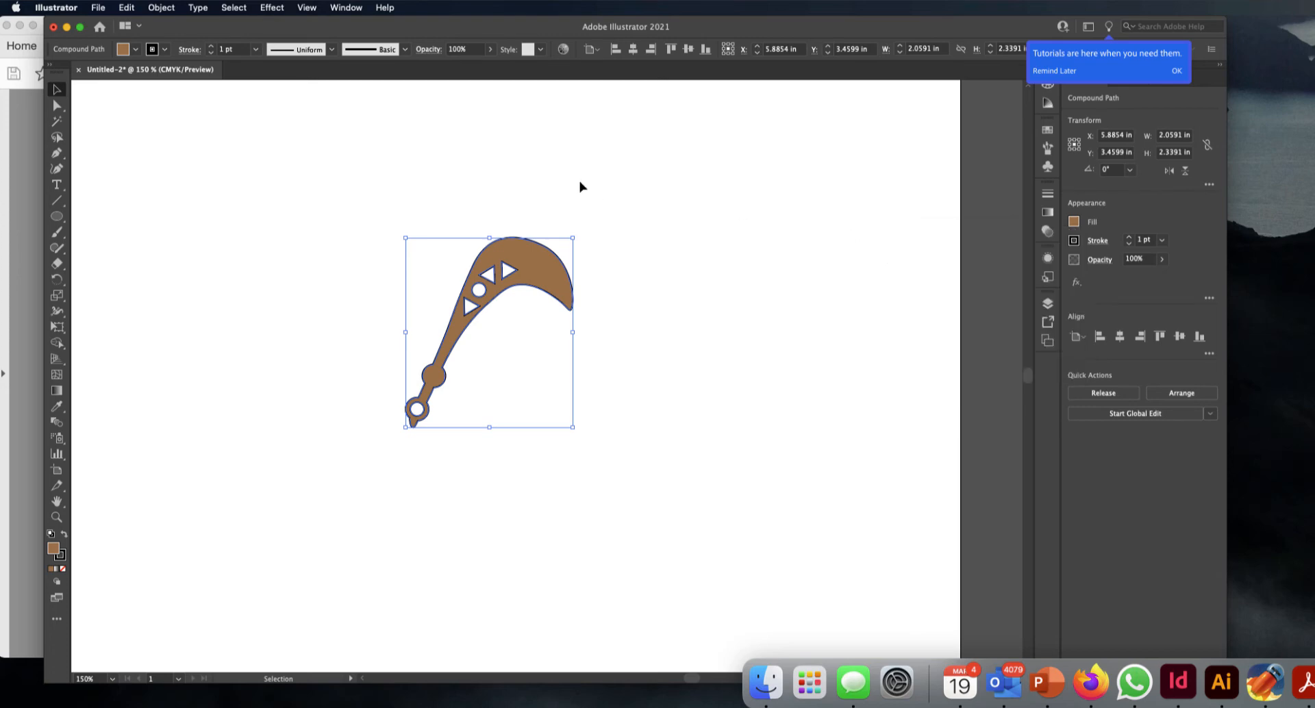
Reduce the sword's stroke weight step by step until it has no stroke, then deselect it.
{"action": "left_click", "coordinate": [1129, 244]}
{"action": "left_click", "coordinate": [1129, 243]}
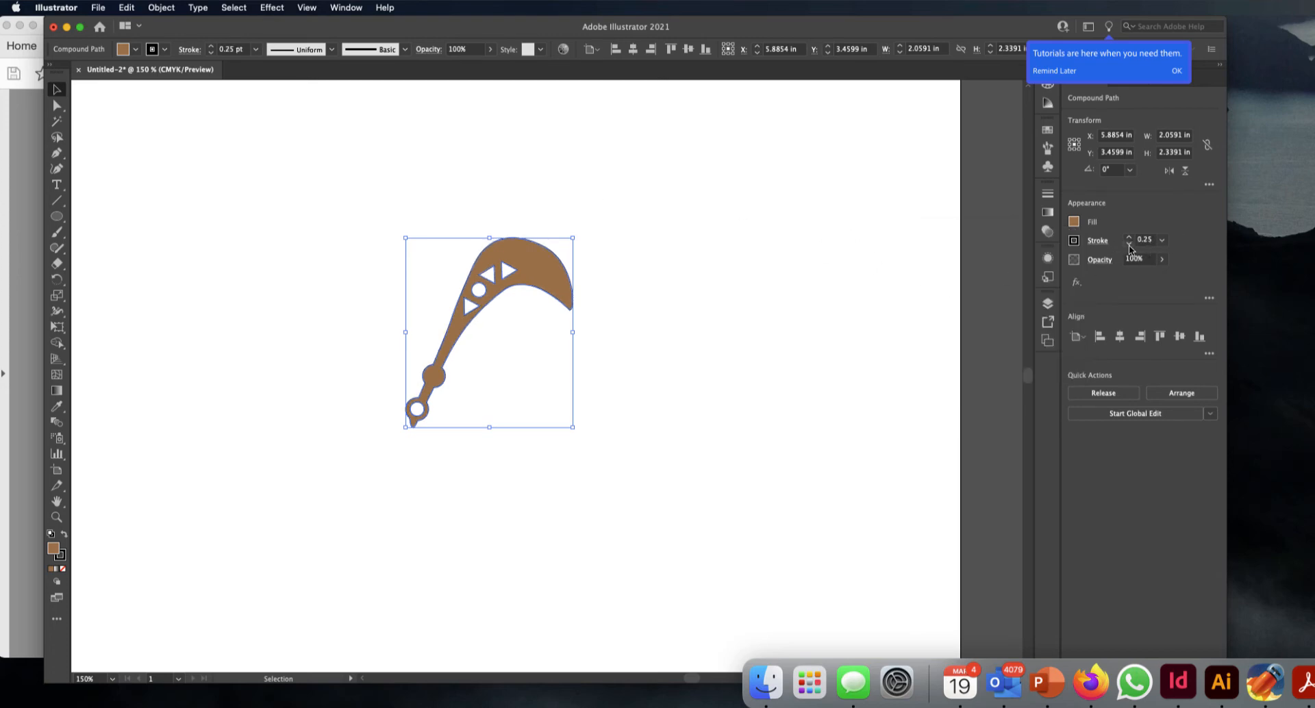
{"action": "left_click", "coordinate": [1129, 244]}
{"action": "left_click", "coordinate": [672, 267]}
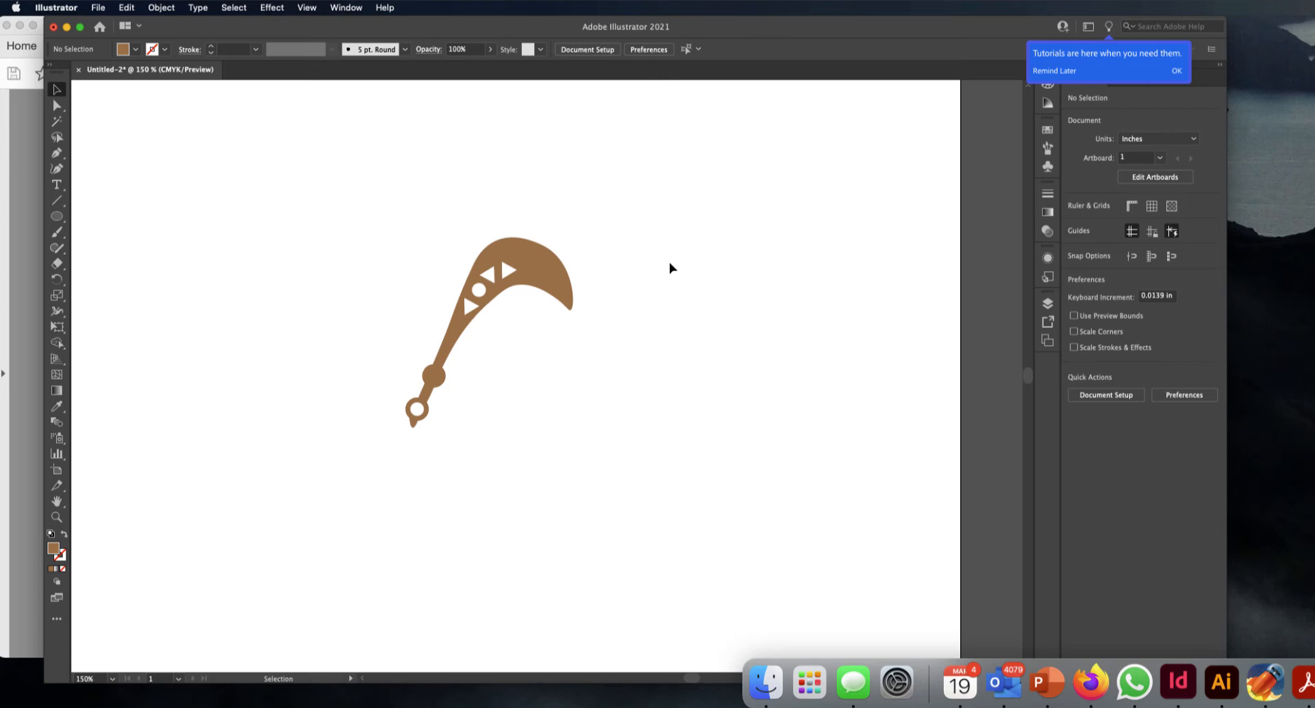
Create a mirrored copy of the brown sword by reflecting it across the vertical axis.
{"action": "left_click", "coordinate": [556, 284]}
{"action": "right_click", "coordinate": [544, 278]}
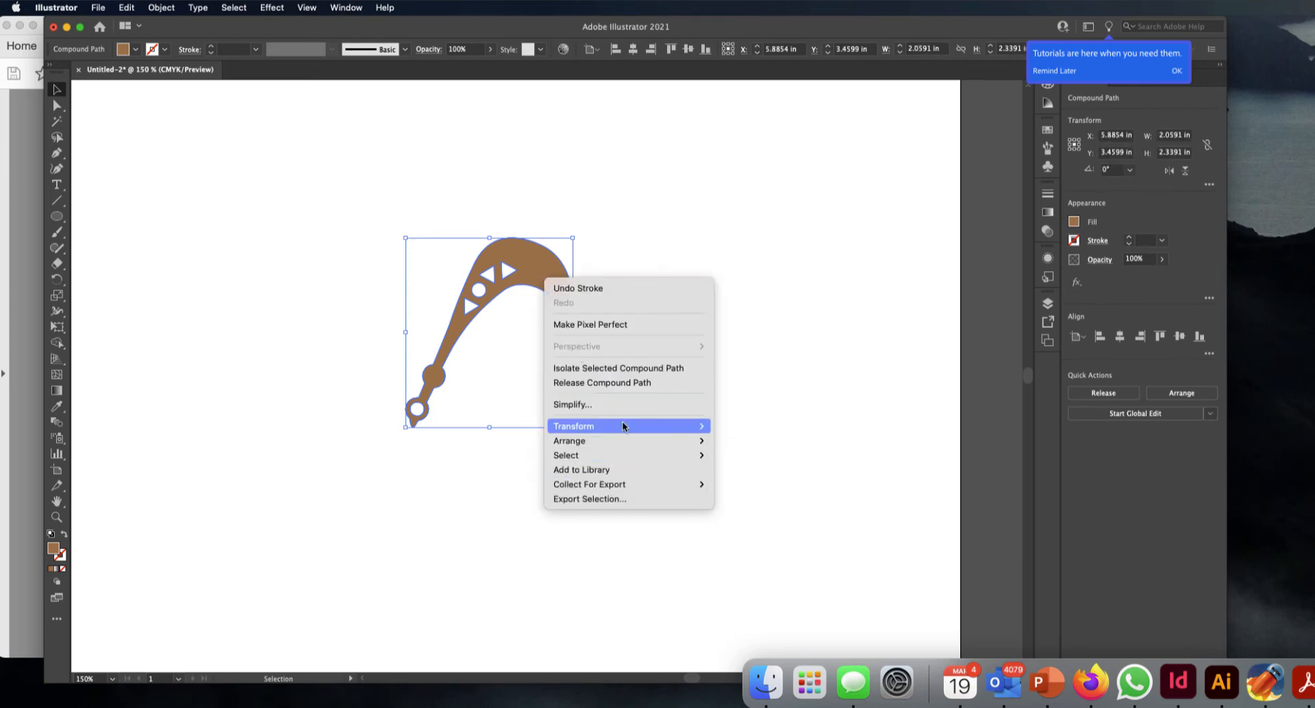
{"action": "mouse_move", "coordinate": [626, 425]}
{"action": "left_click", "coordinate": [759, 479]}
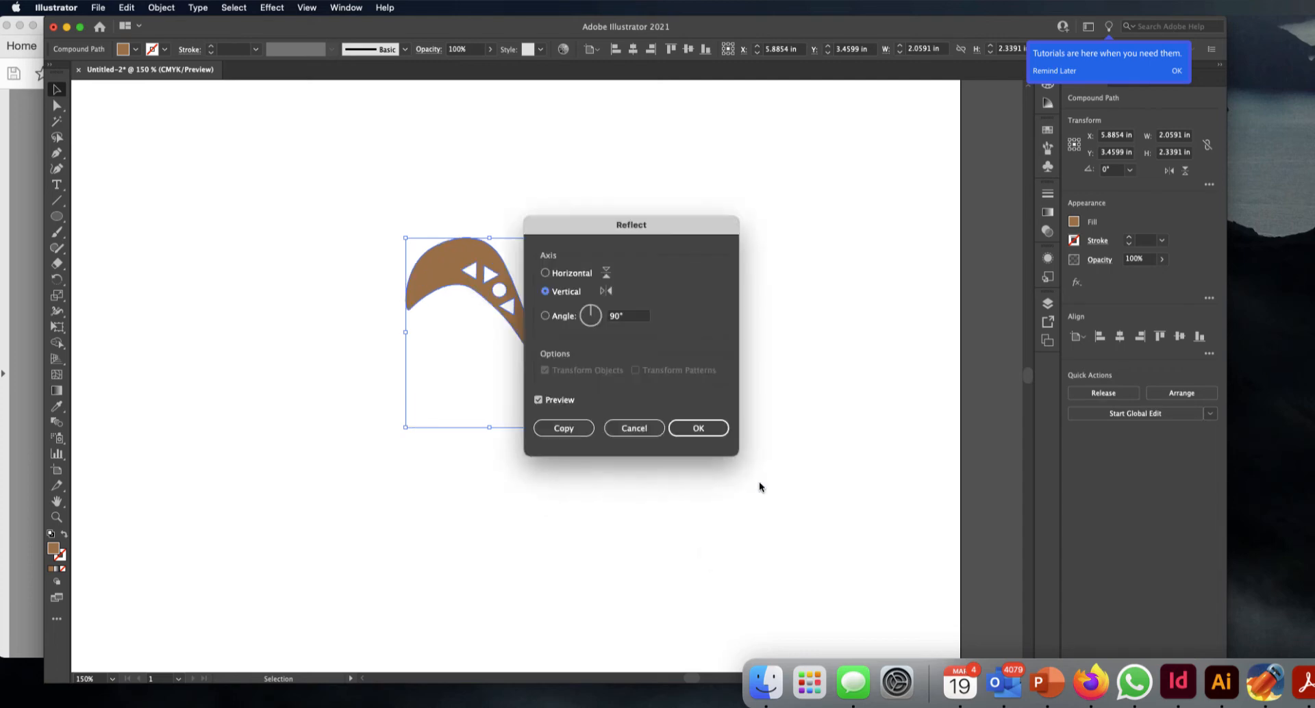
{"action": "left_click", "coordinate": [572, 432]}
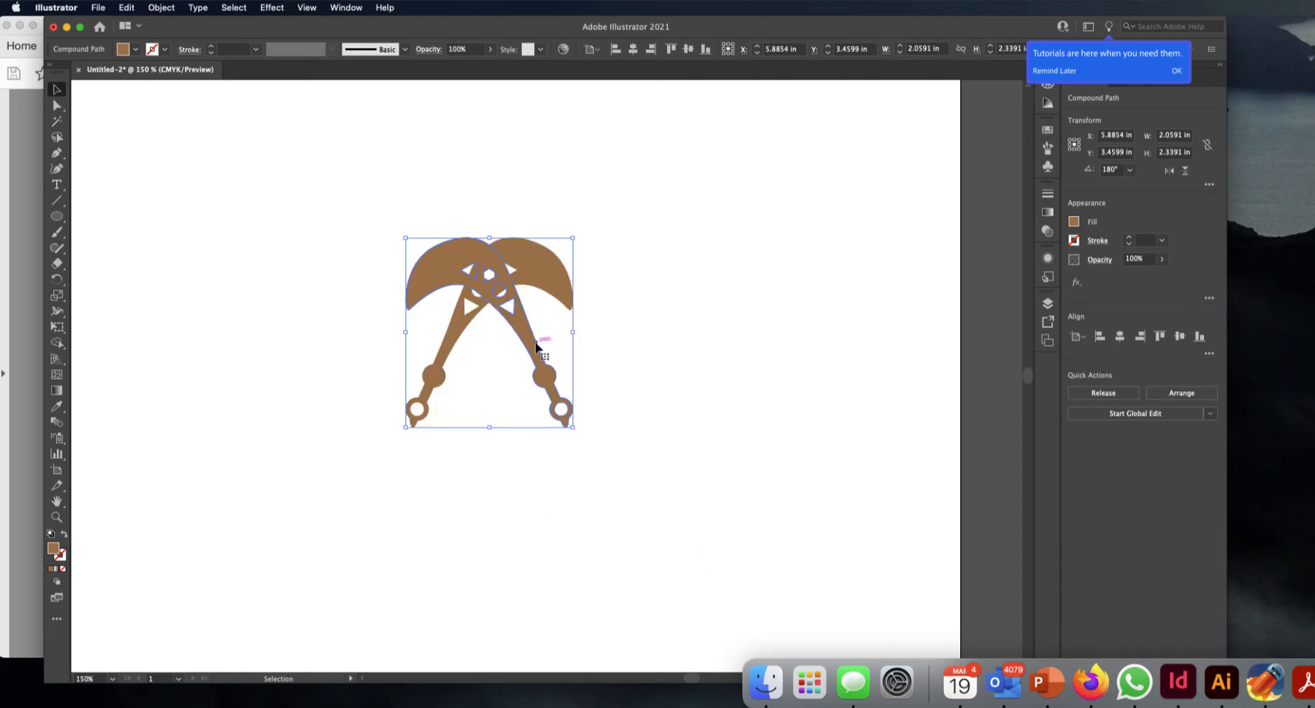
Move the mirrored copy up and to the left and align the original beside it so the swords cross below their decorations.
{"action": "left_click_drag", "start_coordinate": [535, 336], "coordinate": [485, 322]}
{"action": "mouse_move", "coordinate": [557, 284]}
{"action": "left_mouse_down"}
{"action": "mouse_move", "coordinate": [554, 253]}
{"action": "mouse_move", "coordinate": [571, 254]}
{"action": "mouse_move", "coordinate": [564, 263]}
{"action": "left_mouse_up"}
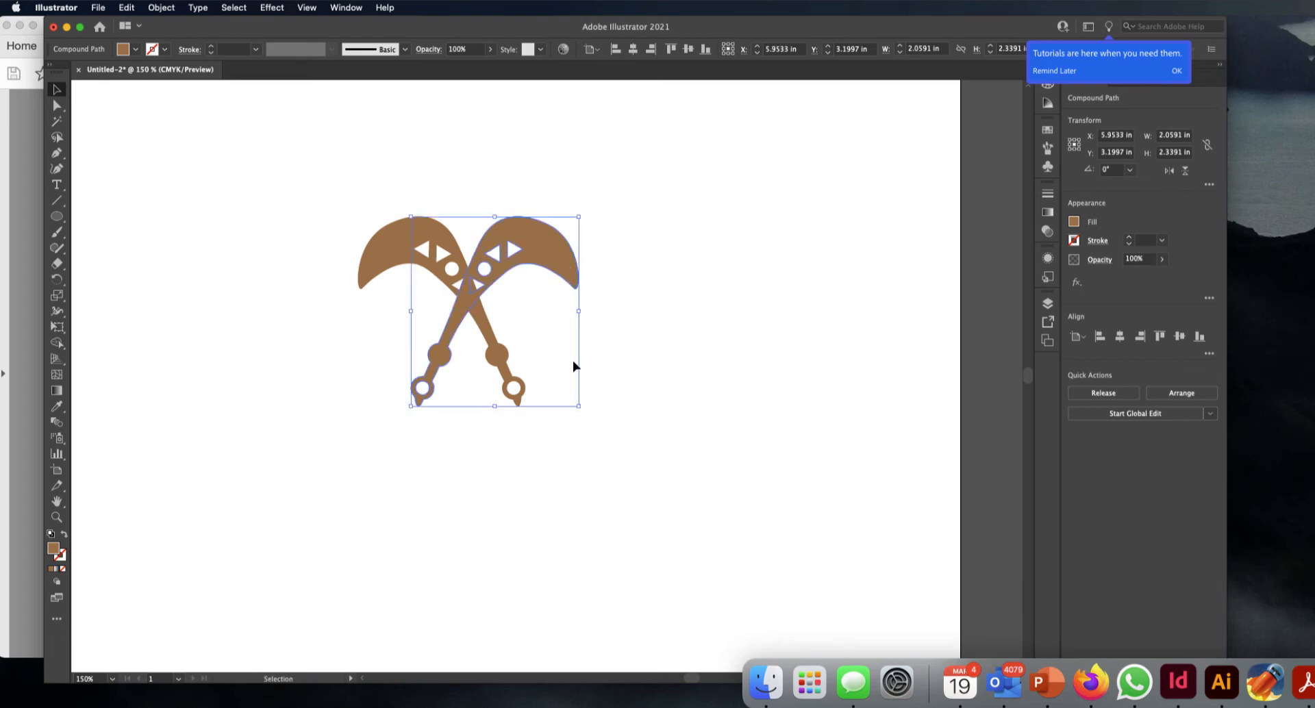
{"action": "left_click", "coordinate": [586, 442]}
Rotate the mirrored sword counterclockwise and the original about 11° clockwise so the crossed swords spread wider at matching angles.
{"action": "left_click", "coordinate": [513, 387]}
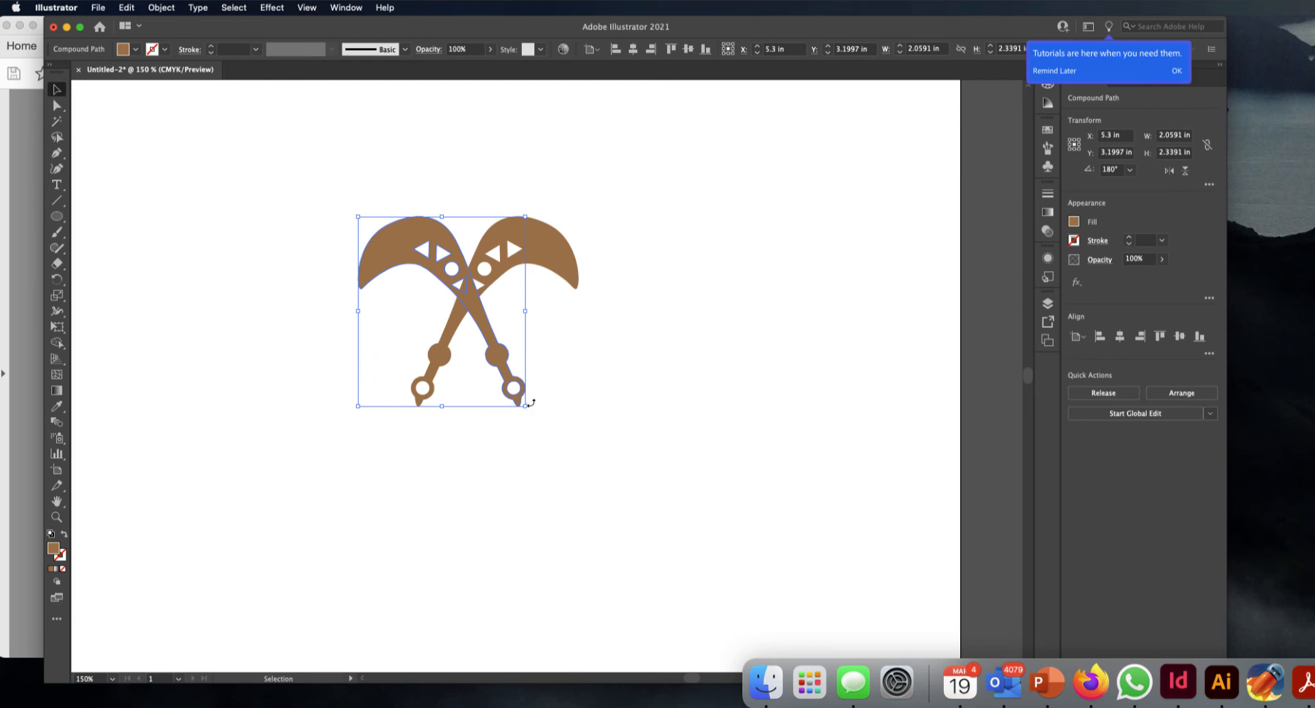
{"action": "left_click_drag", "start_coordinate": [531, 403], "coordinate": [563, 388]}
{"action": "left_click", "coordinate": [562, 282]}
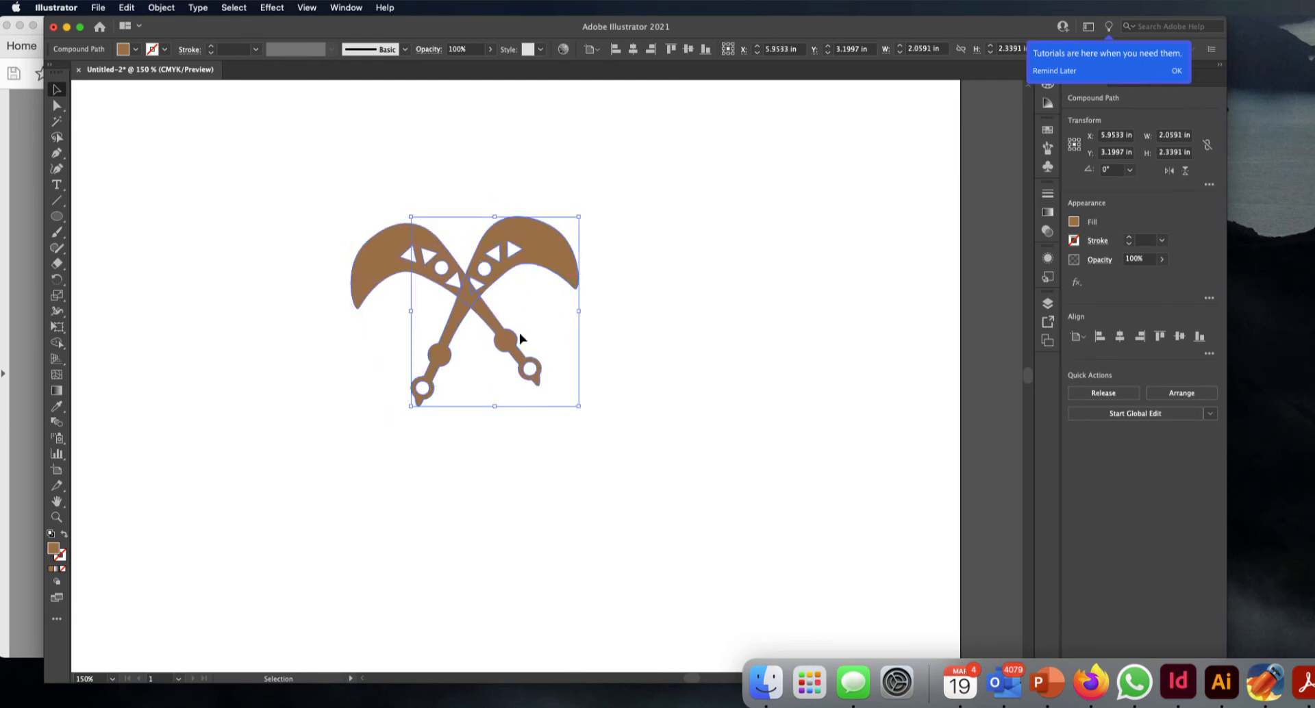
{"action": "left_click_drag", "start_coordinate": [404, 409], "coordinate": [390, 386]}
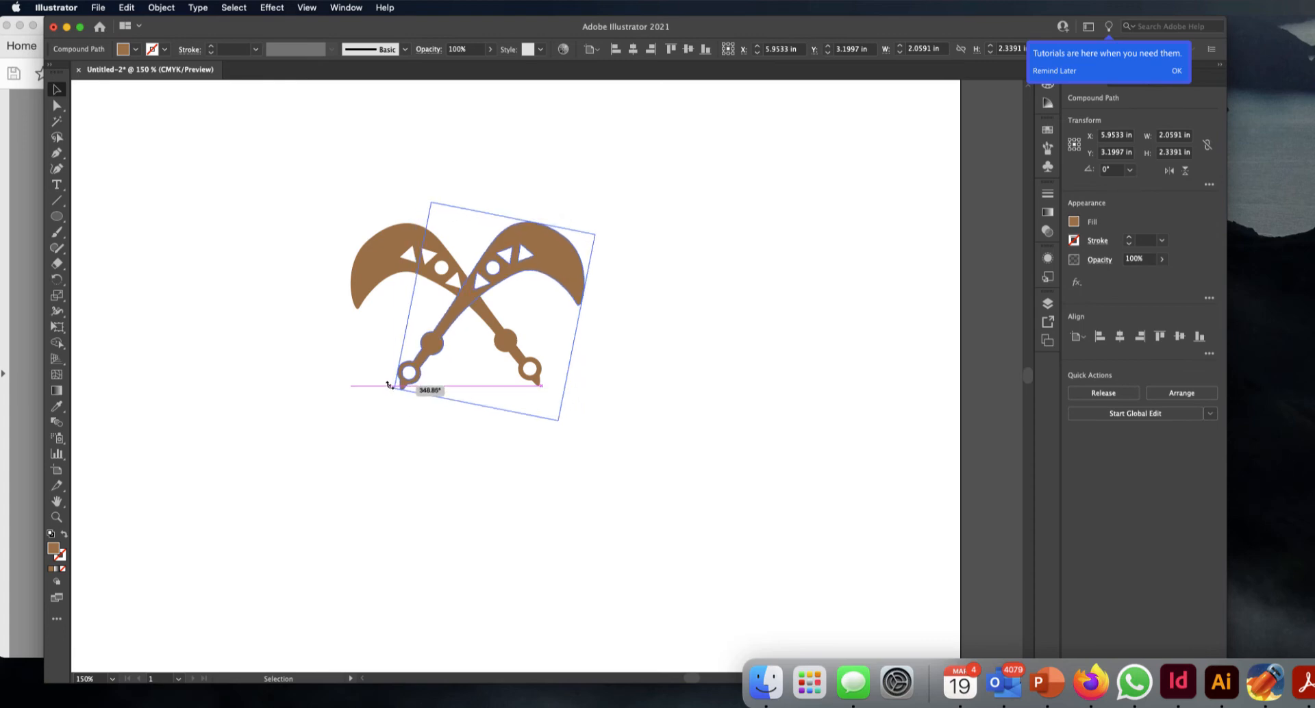
{"action": "left_click_drag", "start_coordinate": [389, 386], "coordinate": [393, 381]}
{"action": "left_click", "coordinate": [449, 464]}
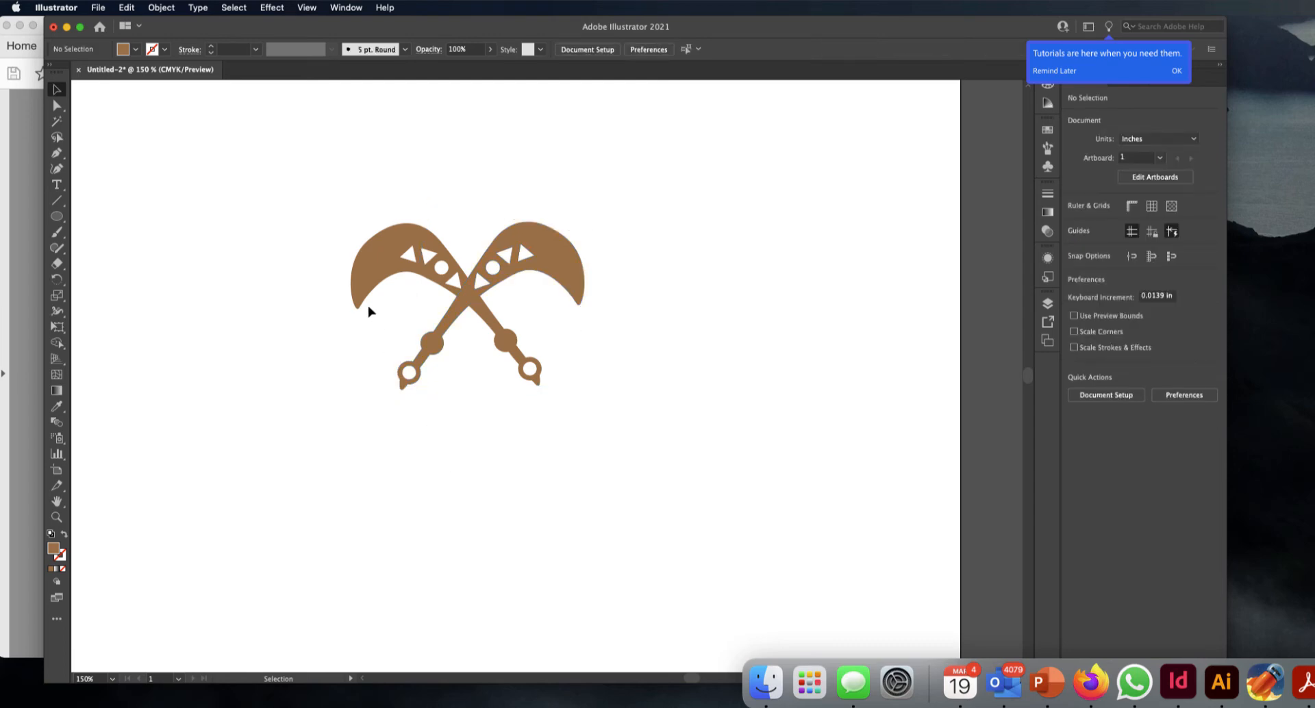
Nudge the original sword slightly upward to line it up with its mirrored copy, then check both together and deselect.
{"action": "left_click_drag", "start_coordinate": [315, 186], "coordinate": [649, 470]}
{"action": "left_click", "coordinate": [652, 472]}
{"action": "left_click_drag", "start_coordinate": [518, 234], "coordinate": [518, 229]}
{"action": "left_click", "coordinate": [590, 406]}
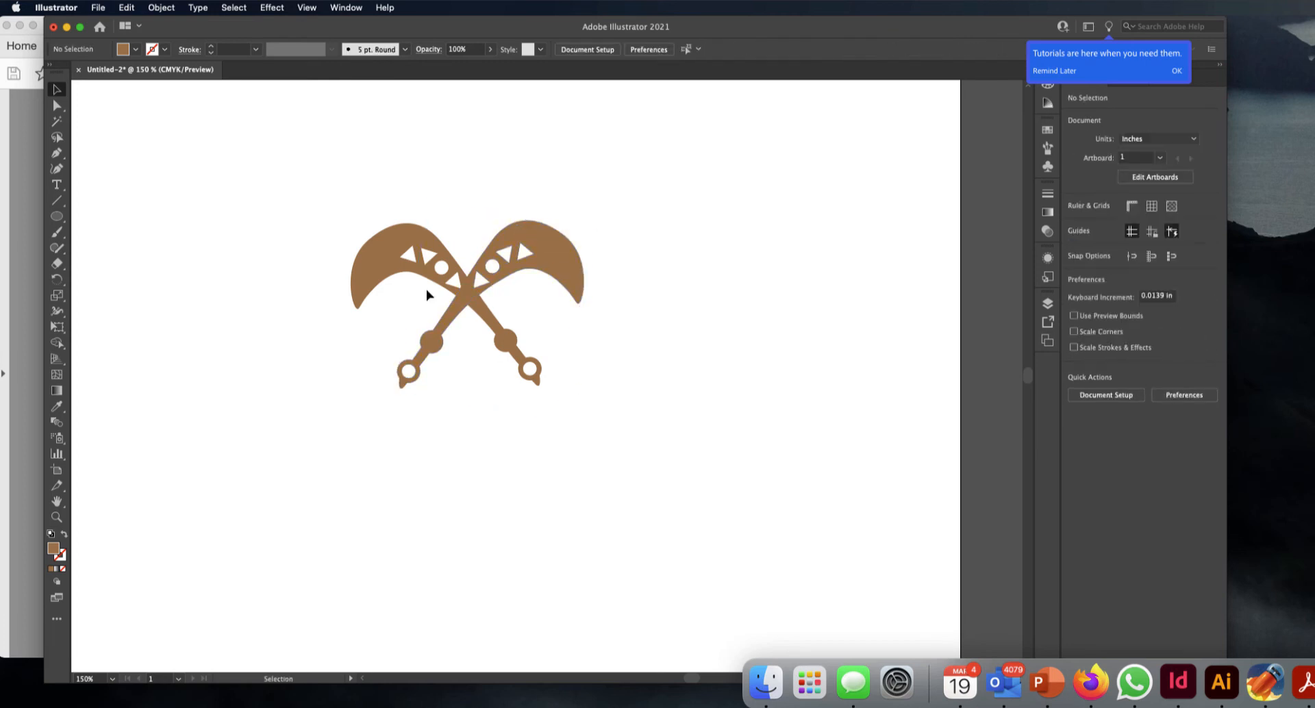
{"action": "left_click_drag", "start_coordinate": [295, 177], "coordinate": [665, 424]}
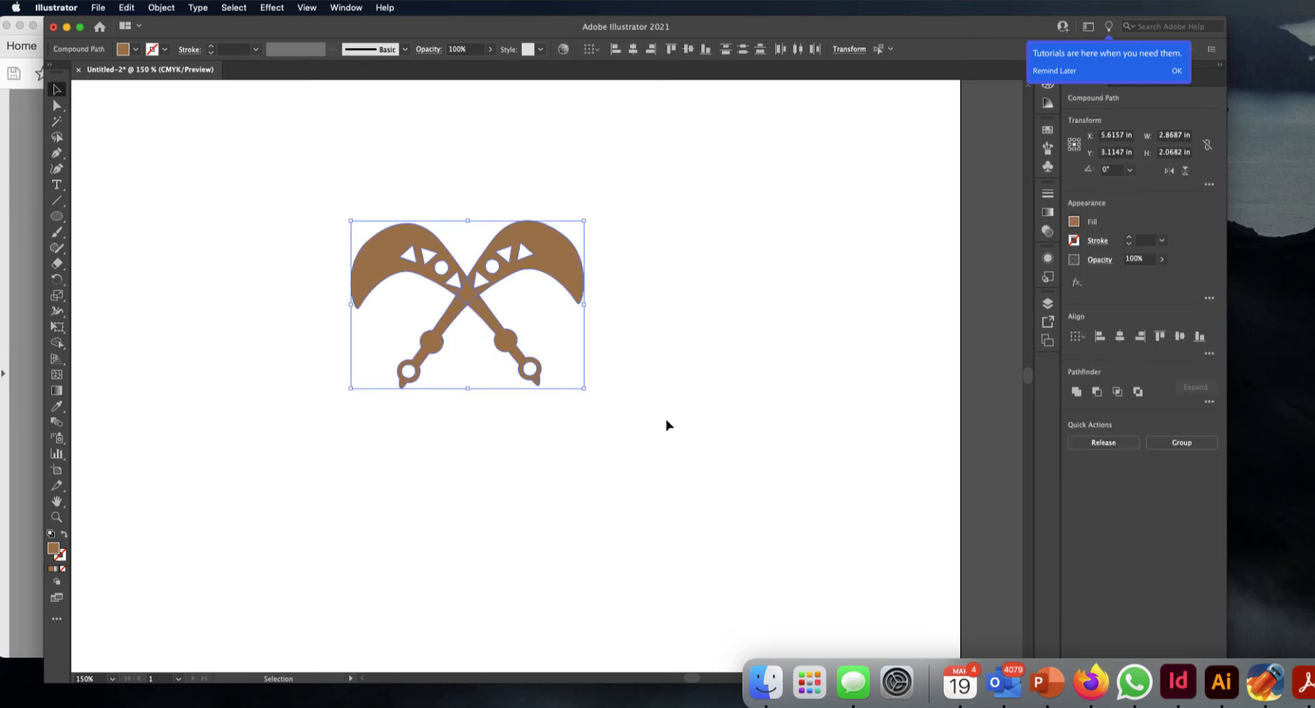
{"action": "left_click", "coordinate": [676, 351]}
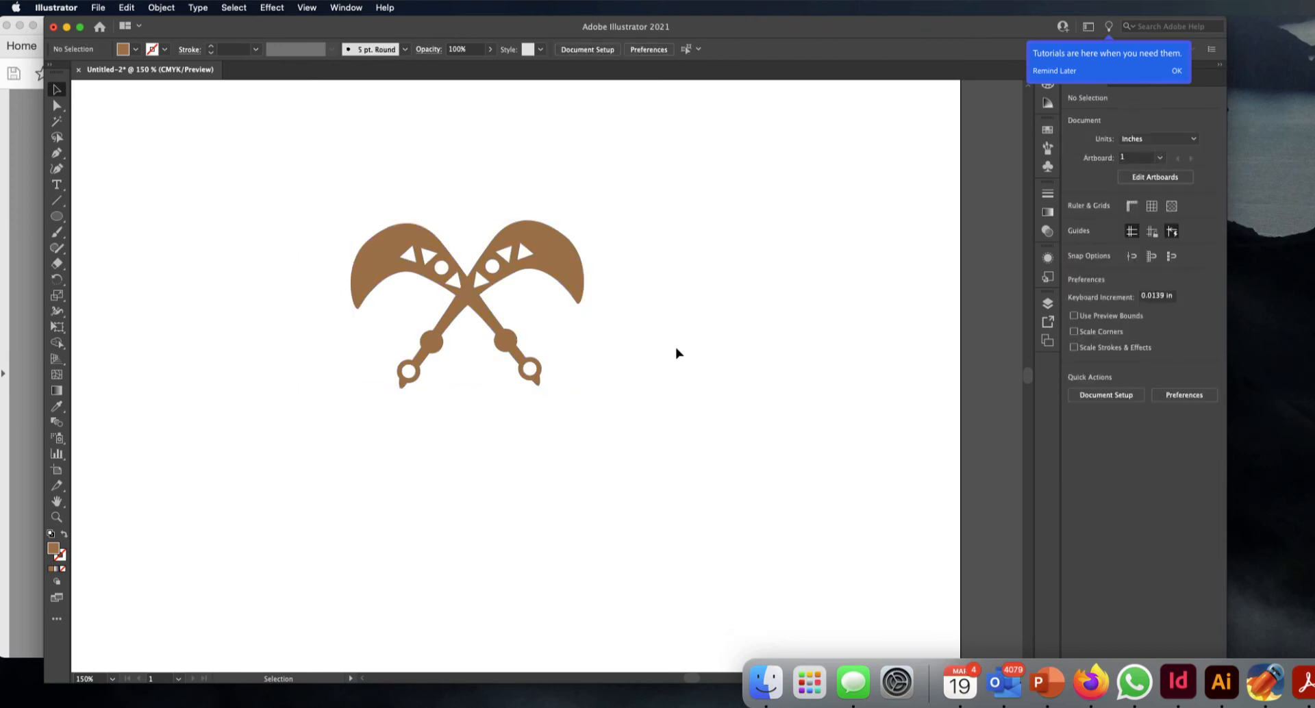
Bring the original sword, whose blade curves to the right, to the front of the stacking order.
{"action": "left_click", "coordinate": [563, 264]}
{"action": "right_click", "coordinate": [564, 264]}
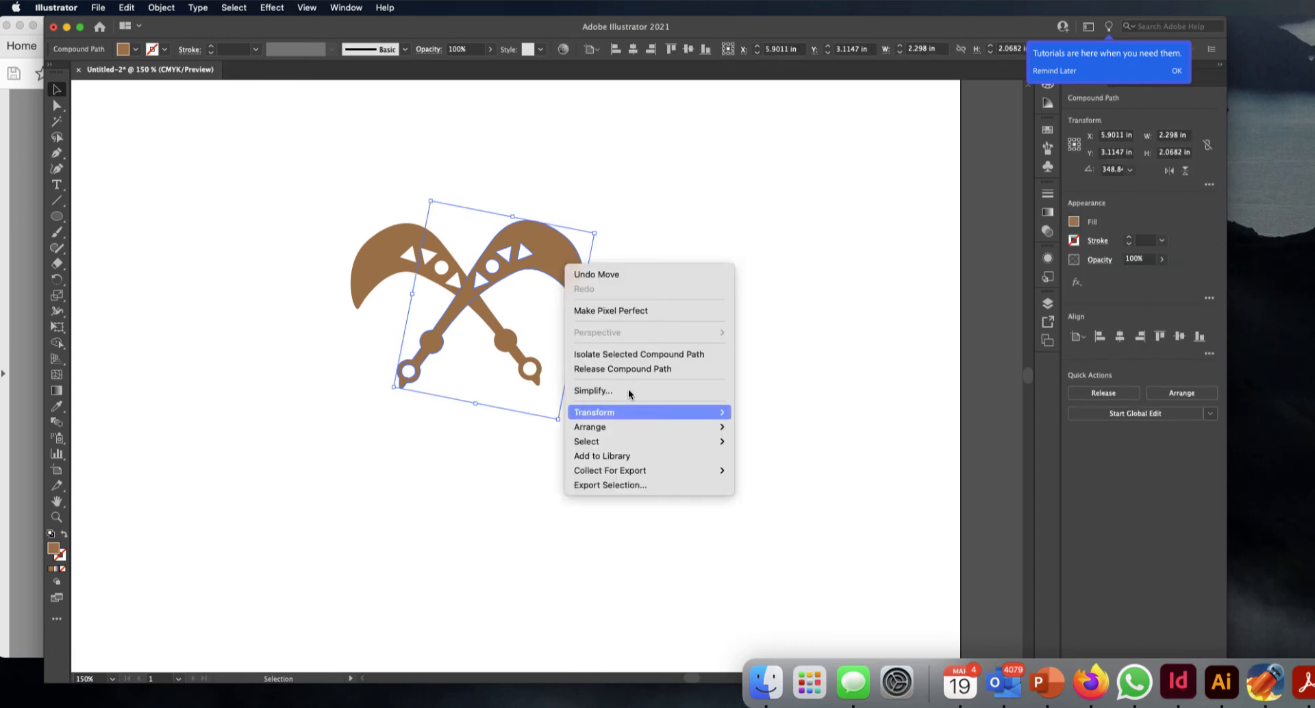
{"action": "mouse_move", "coordinate": [640, 426]}
{"action": "left_click", "coordinate": [788, 428]}
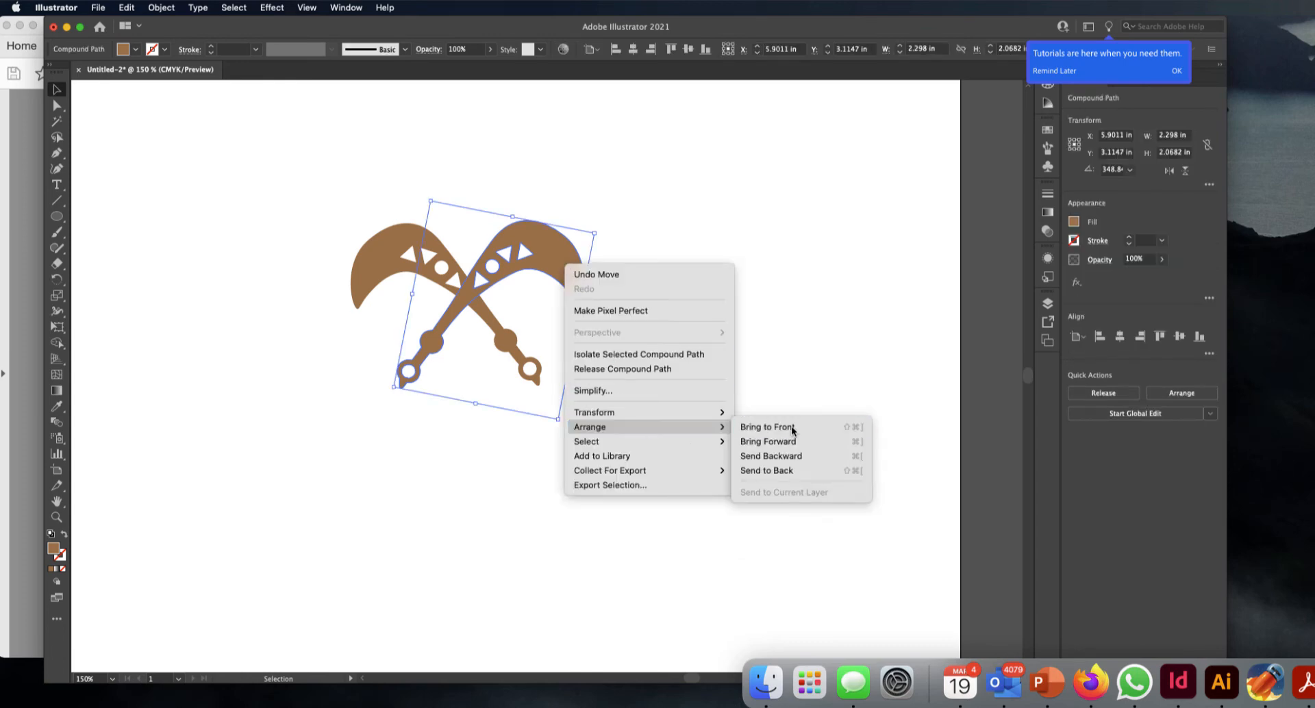
Send the mirrored sword, whose blade curves to the left, to the back of the stacking order and deselect it.
{"action": "left_click", "coordinate": [699, 334]}
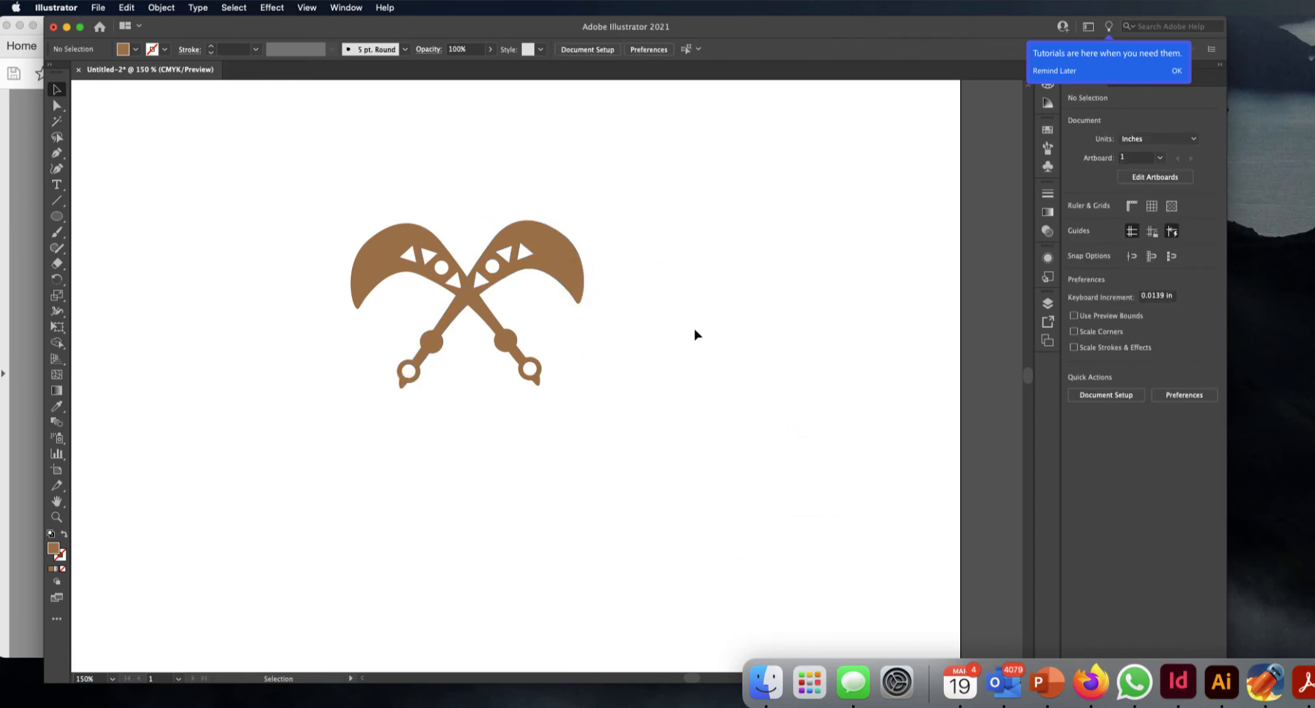
{"action": "left_click", "coordinate": [488, 320]}
{"action": "right_click", "coordinate": [488, 320]}
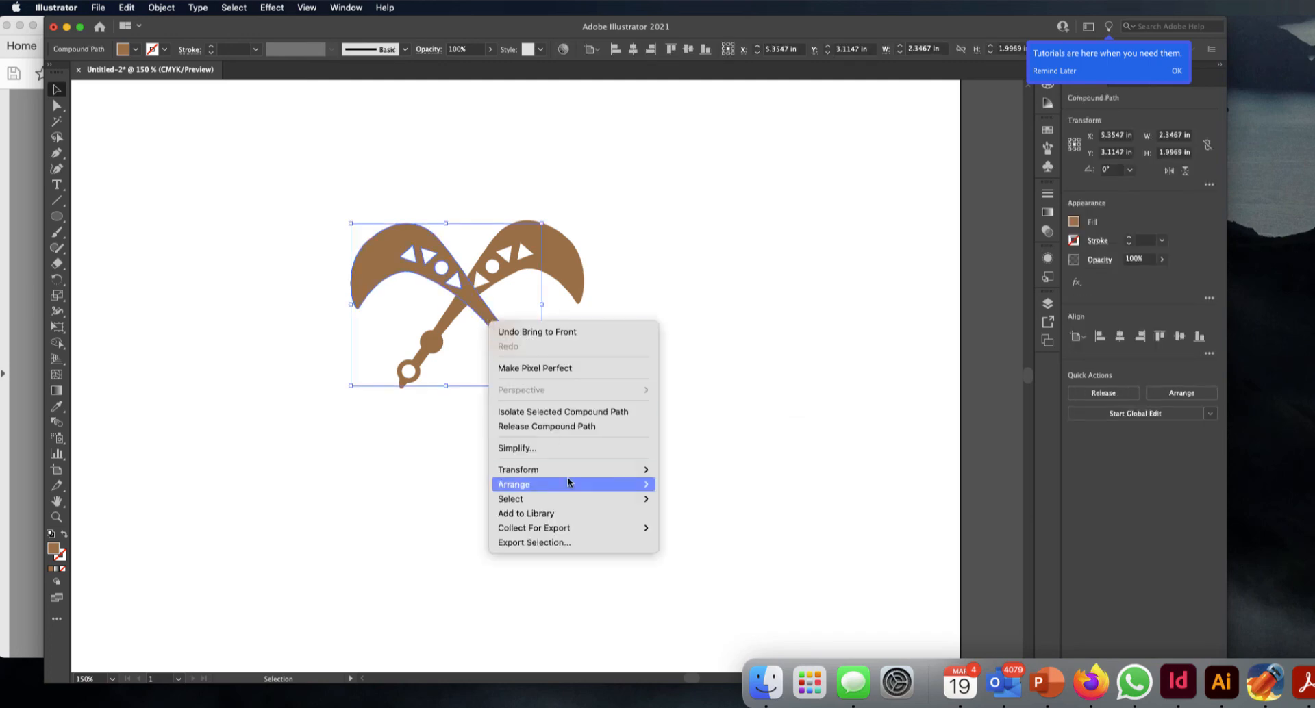
{"action": "mouse_move", "coordinate": [567, 472]}
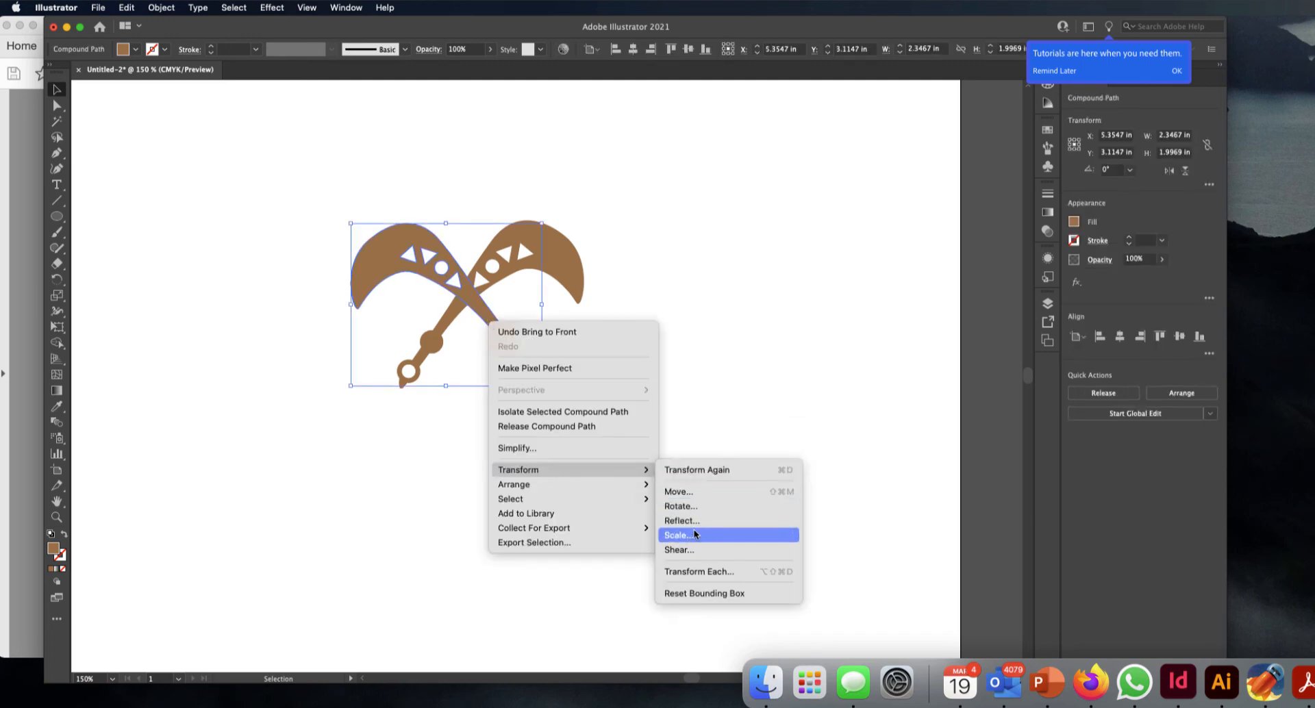
{"action": "mouse_move", "coordinate": [599, 490]}
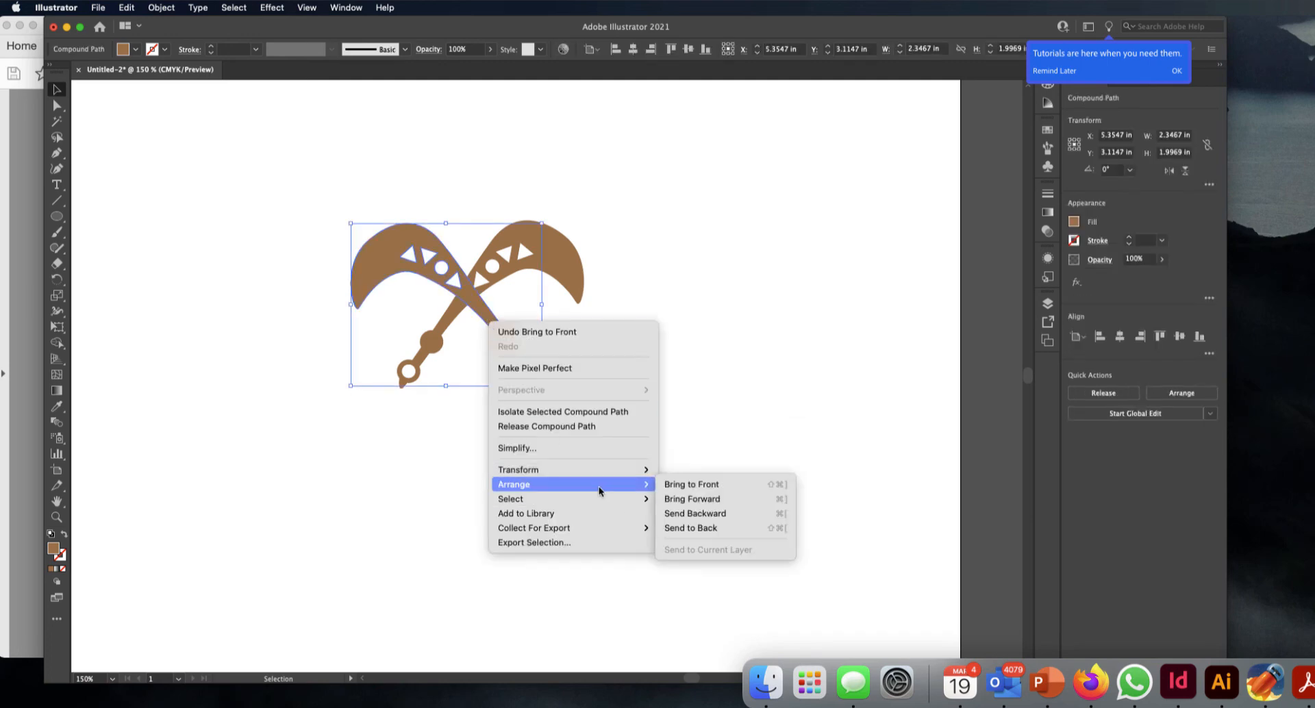
{"action": "left_click", "coordinate": [709, 528]}
{"action": "left_click", "coordinate": [688, 434]}
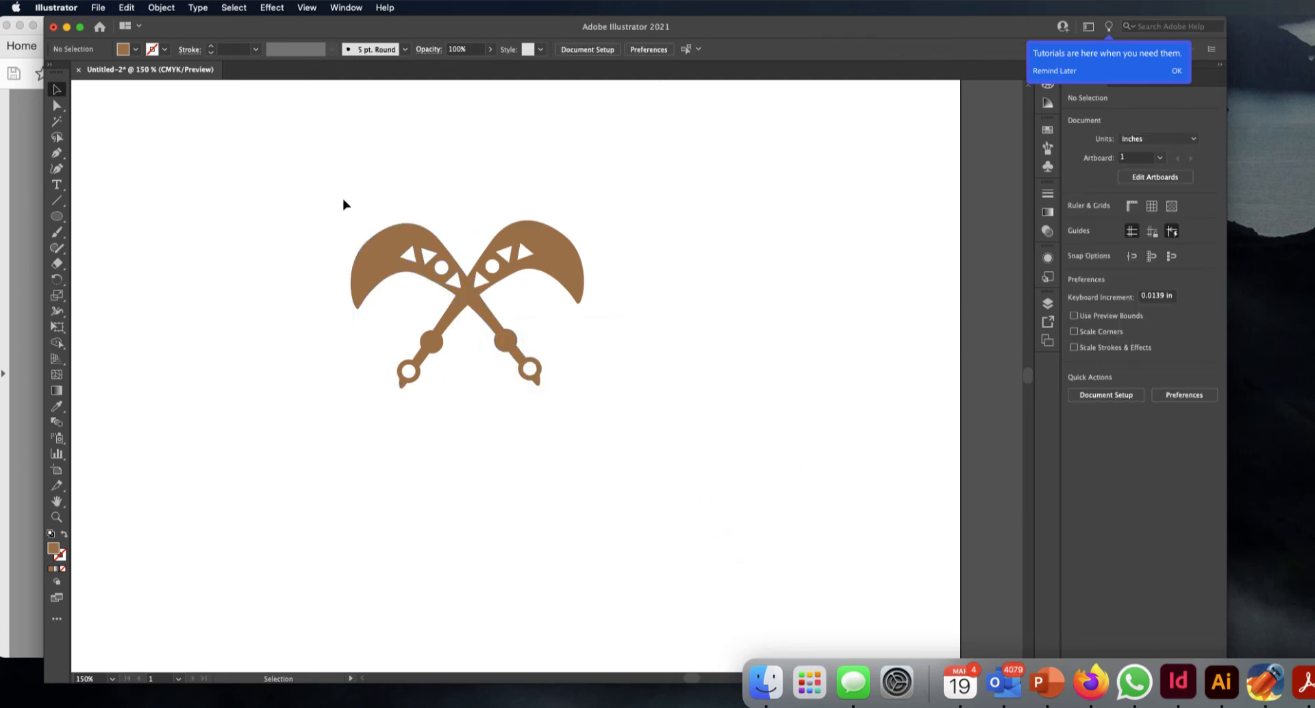
Group the two crossed swords into one object, then clear the selection.
{"action": "left_click_drag", "start_coordinate": [300, 163], "coordinate": [602, 411]}
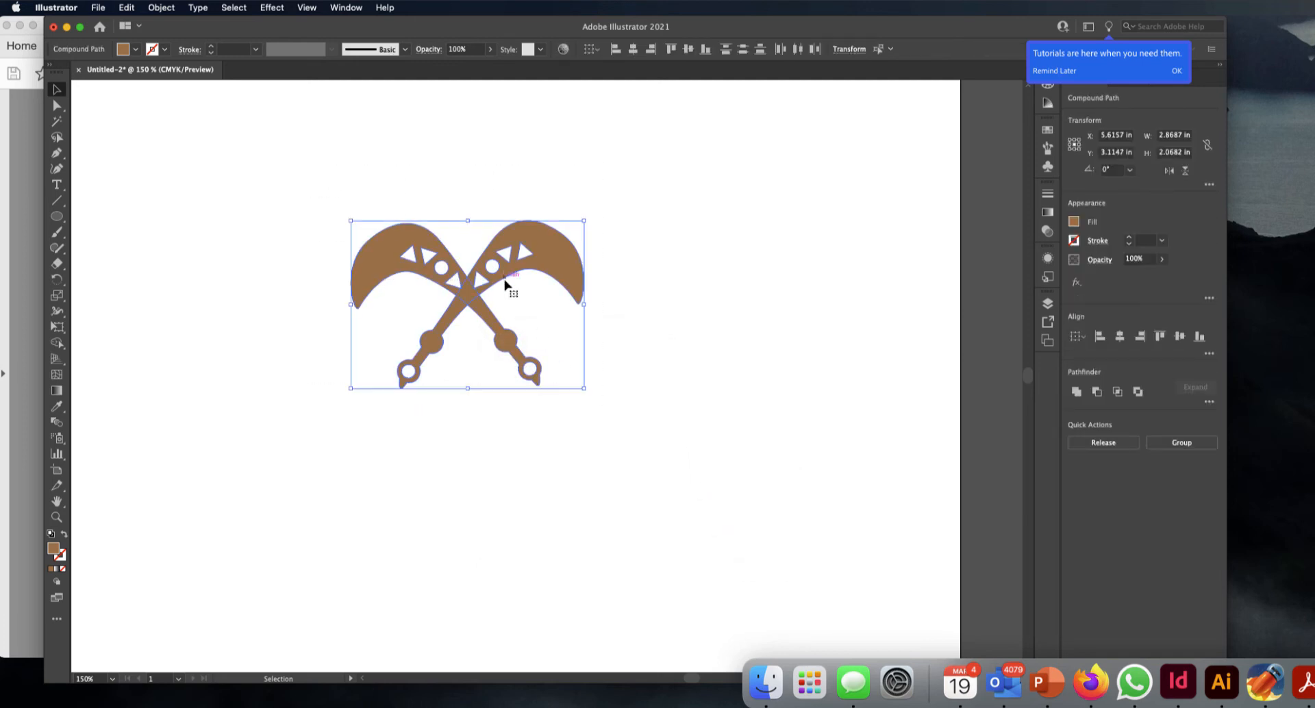
{"action": "right_click", "coordinate": [549, 261]}
{"action": "mouse_move", "coordinate": [611, 397]}
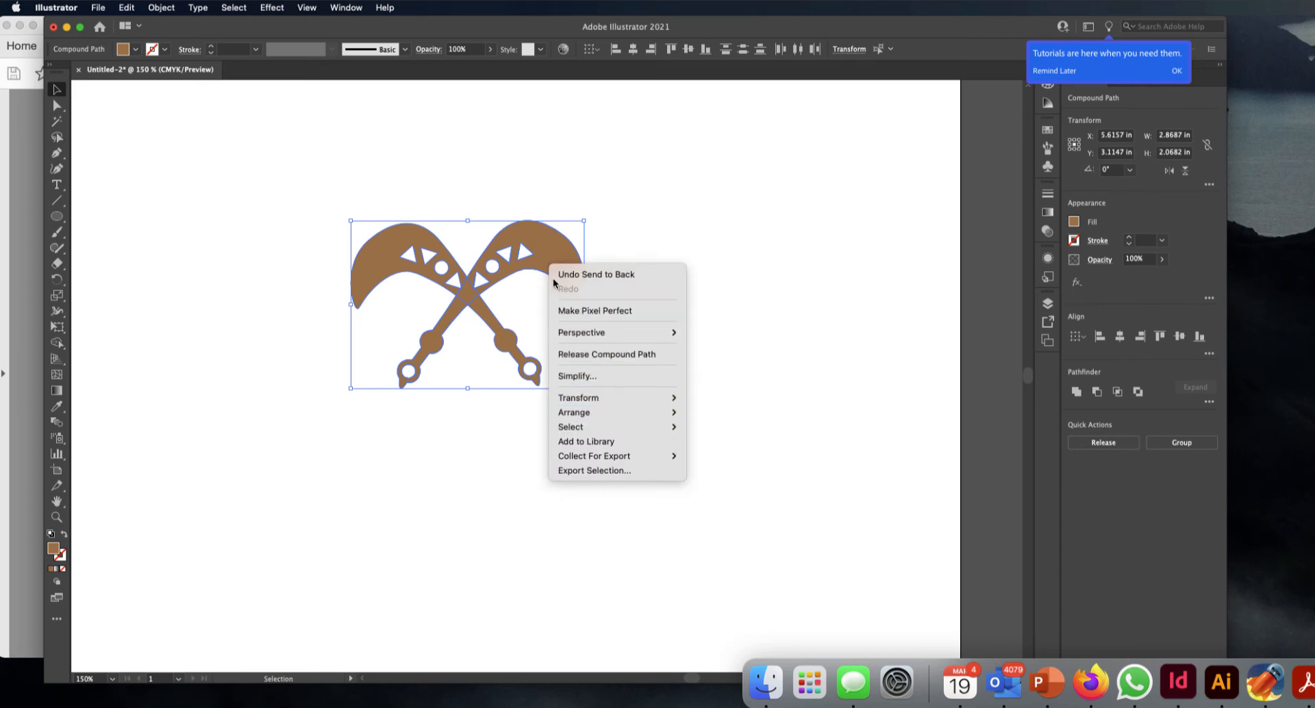
{"action": "left_click", "coordinate": [505, 135]}
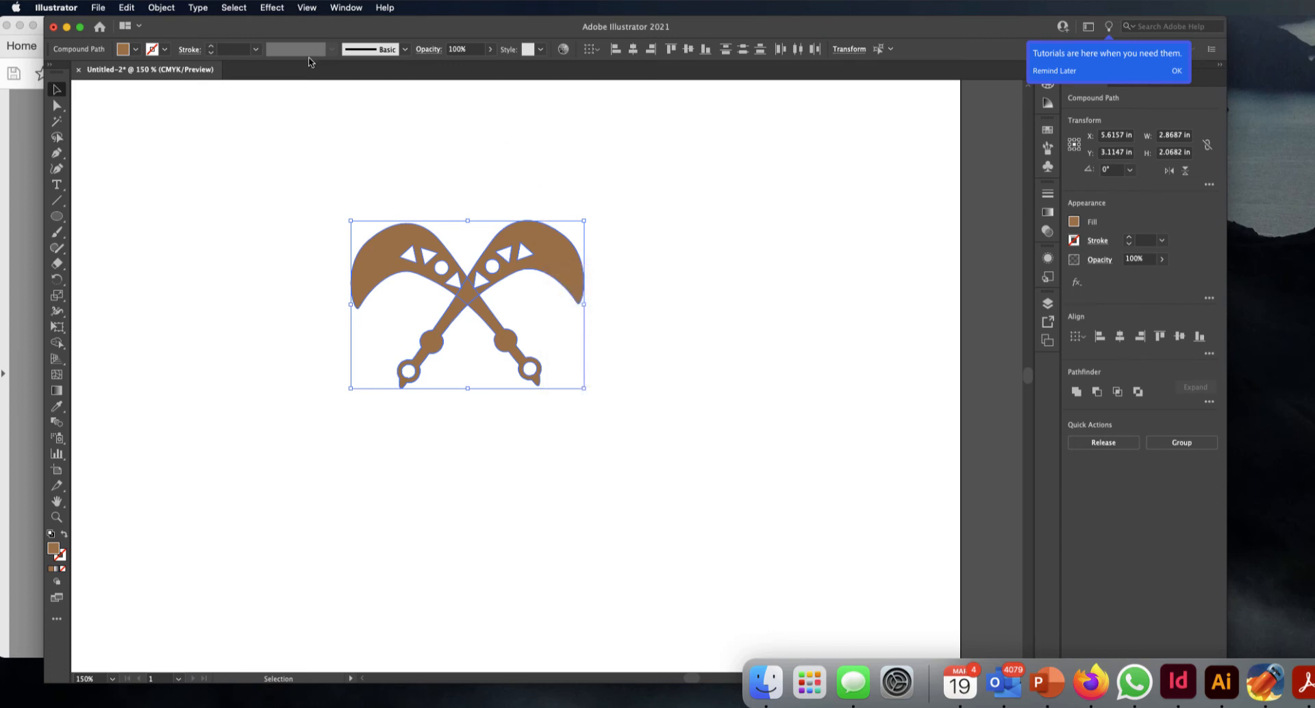
{"action": "left_click", "coordinate": [161, 8]}
{"action": "left_click", "coordinate": [214, 77]}
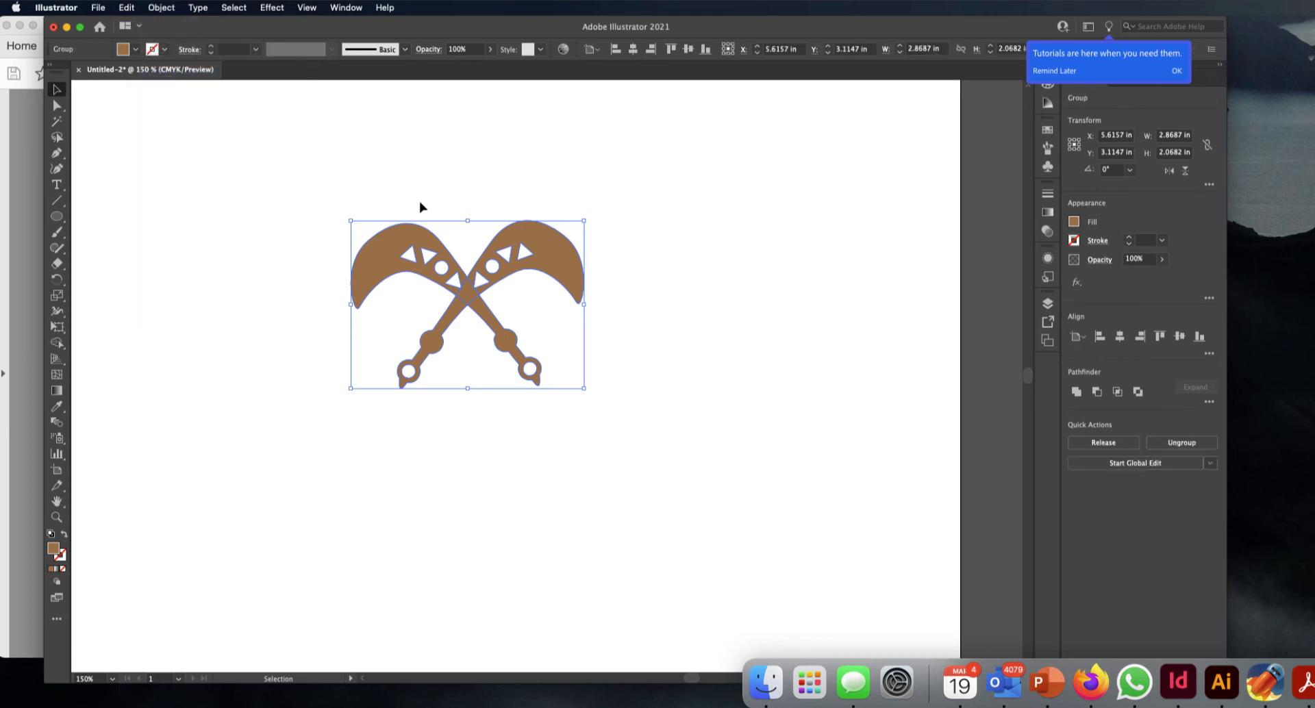
{"action": "left_click", "coordinate": [845, 312]}
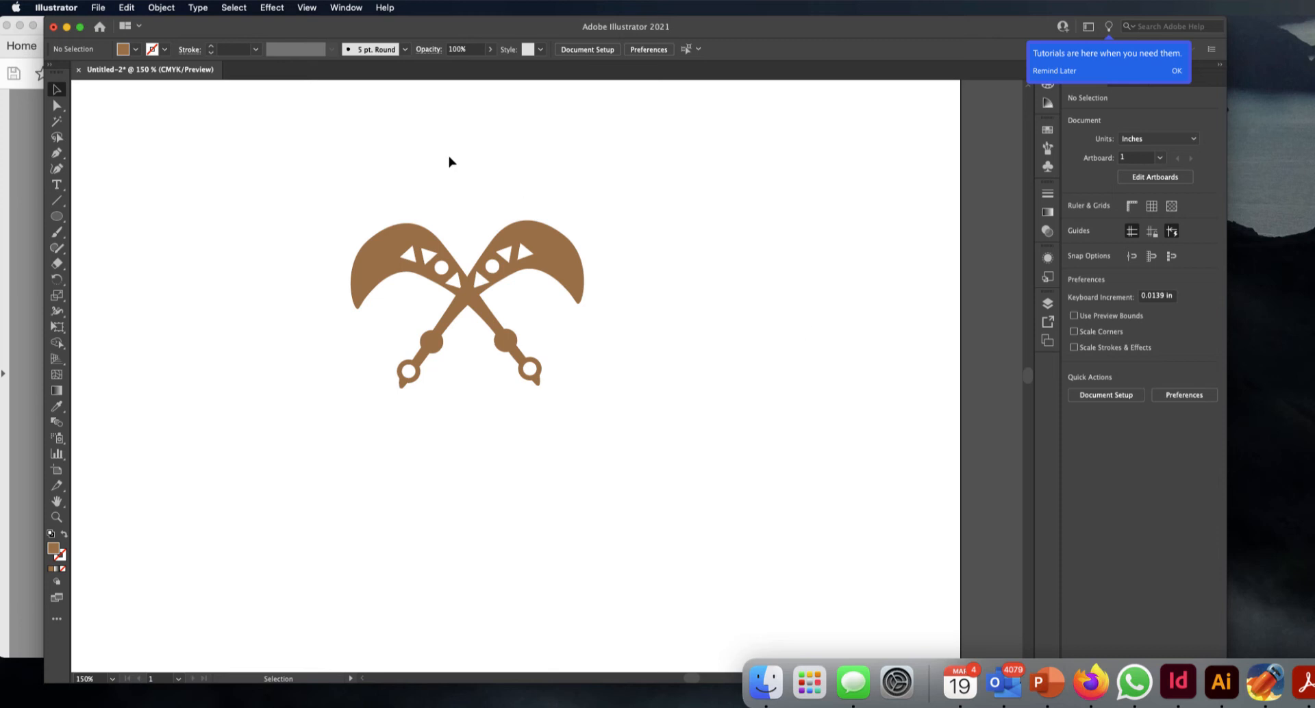
Open Asset Export and add the grouped crossed swords to it as a single asset.
{"action": "left_click_drag", "start_coordinate": [342, 184], "coordinate": [609, 422]}
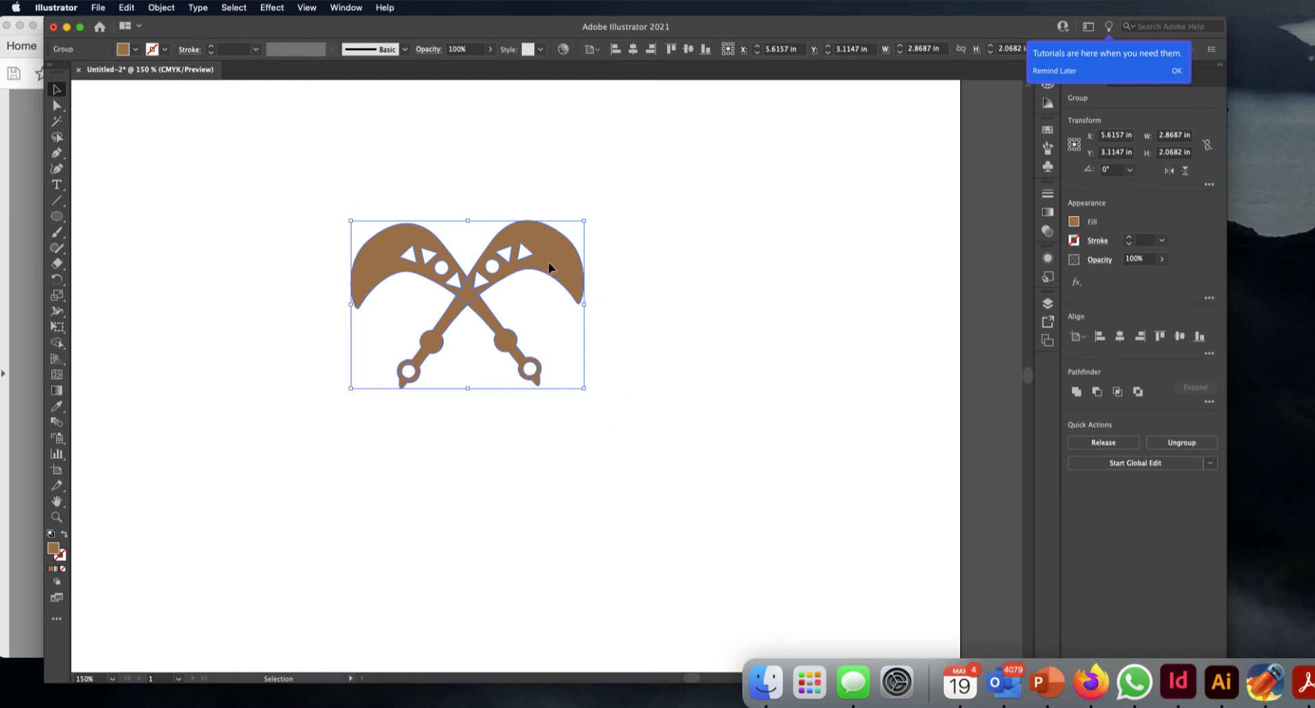
{"action": "left_click", "coordinate": [346, 8]}
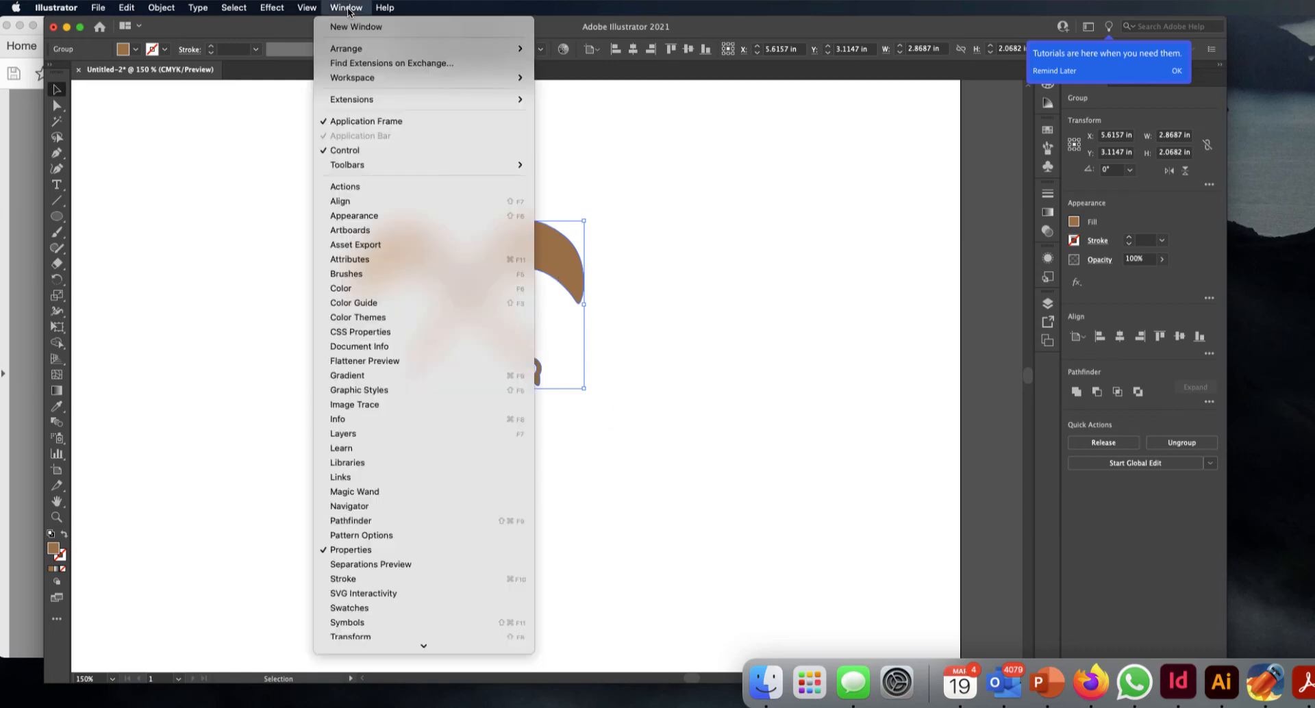
{"action": "left_click", "coordinate": [400, 248]}
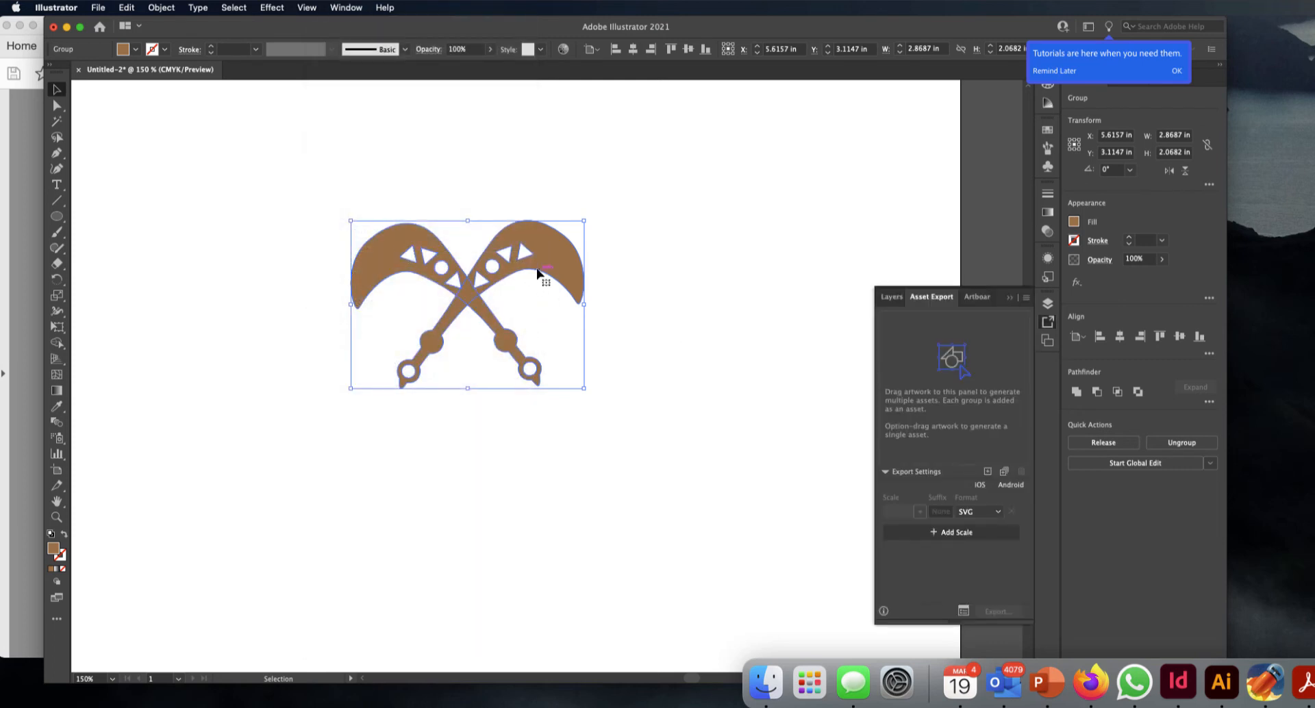
{"action": "left_click_drag", "start_coordinate": [552, 276], "coordinate": [975, 373]}
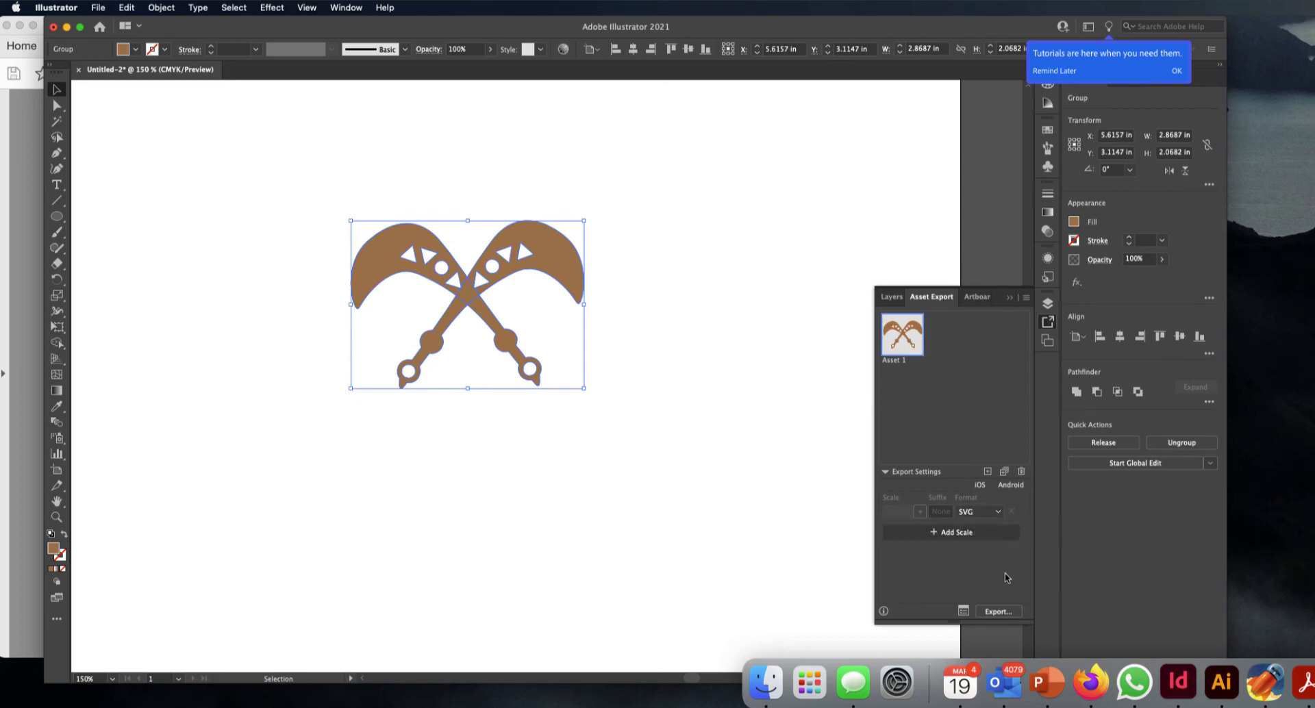
Export the crossed-swords asset as SVG to the Desktop, replacing the existing Asset 1.svg, and minimize the Illustrator window.
{"action": "left_click", "coordinate": [1009, 613]}
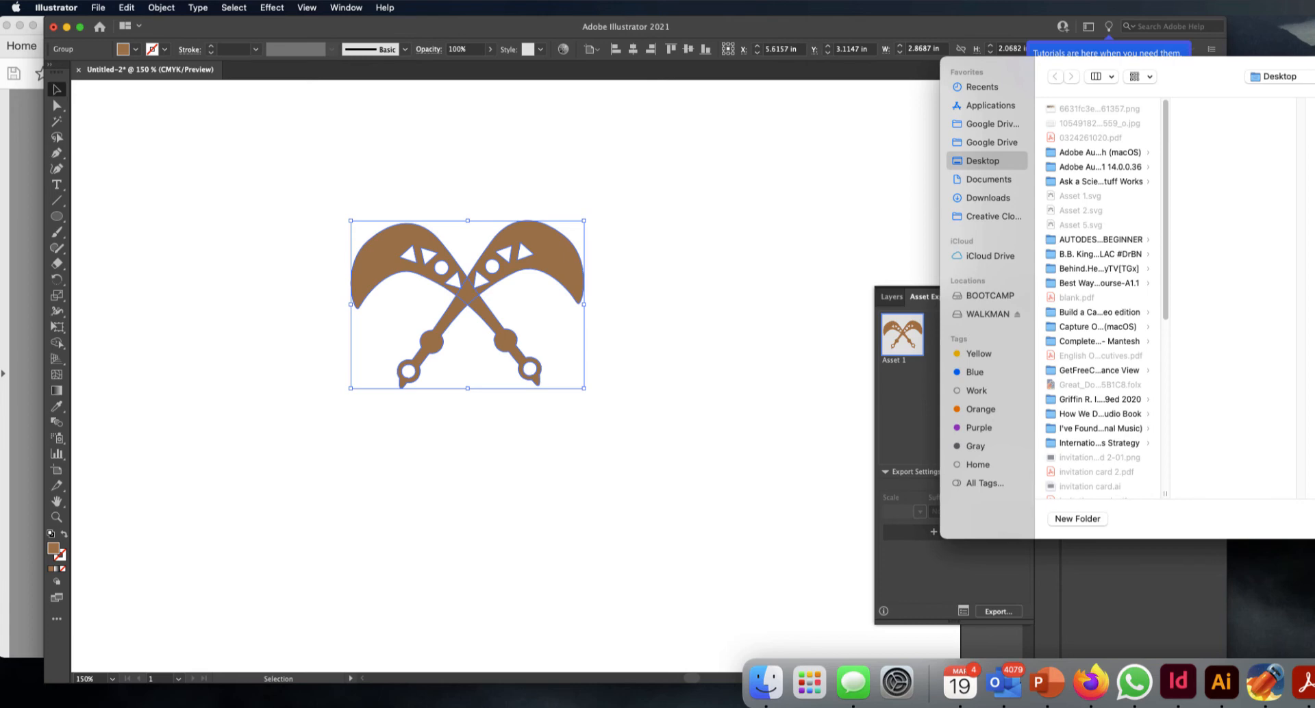
{"action": "key", "text": "Return"}
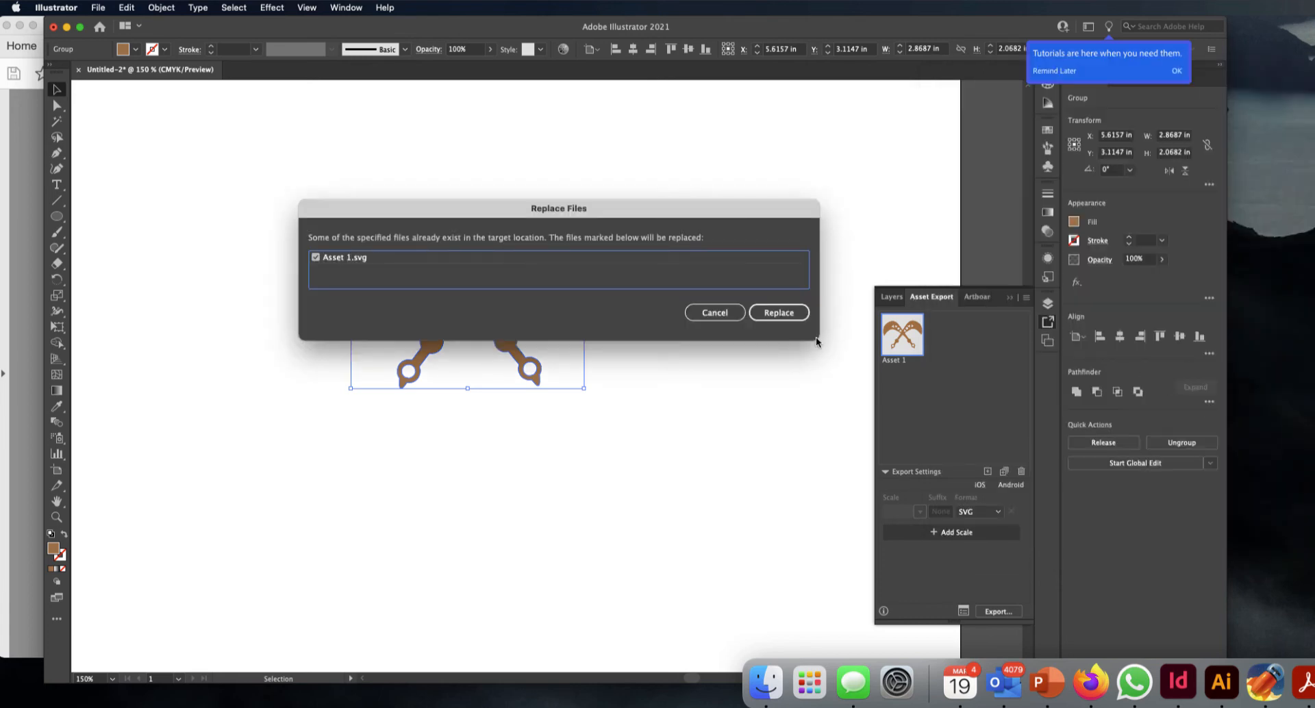
{"action": "left_click", "coordinate": [780, 313]}
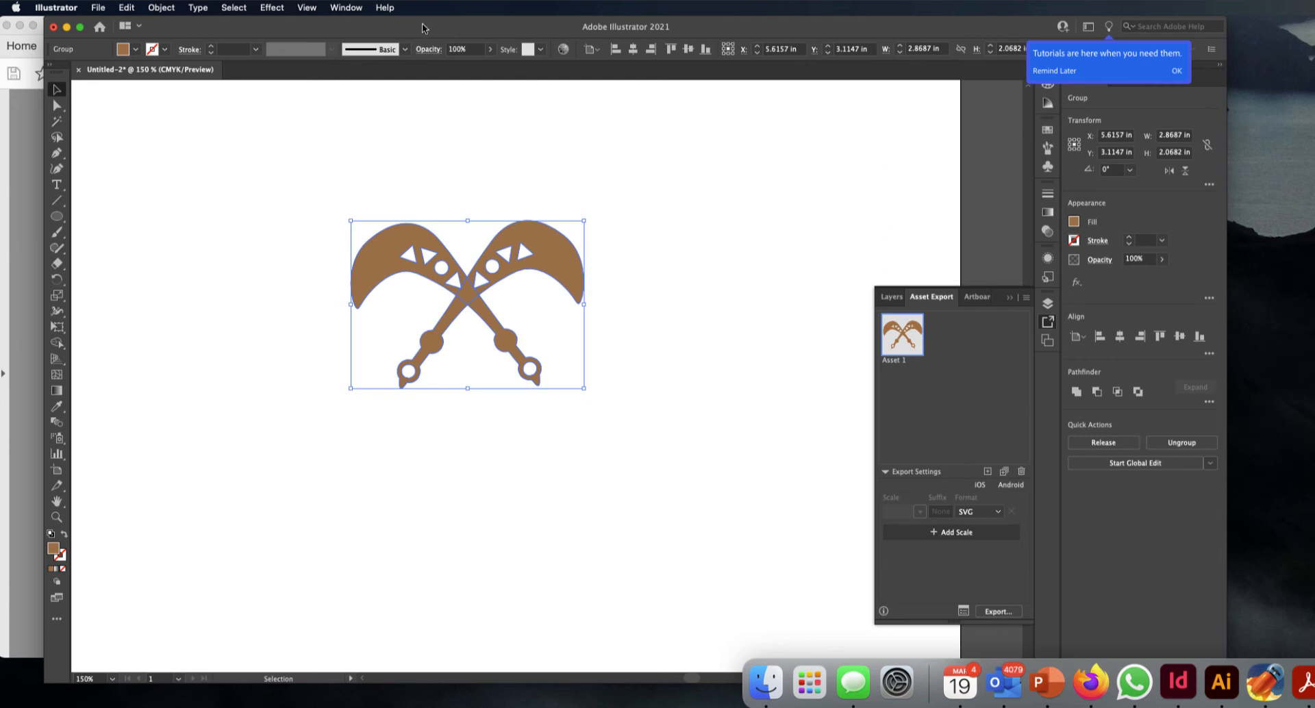
{"action": "left_click", "coordinate": [66, 27]}
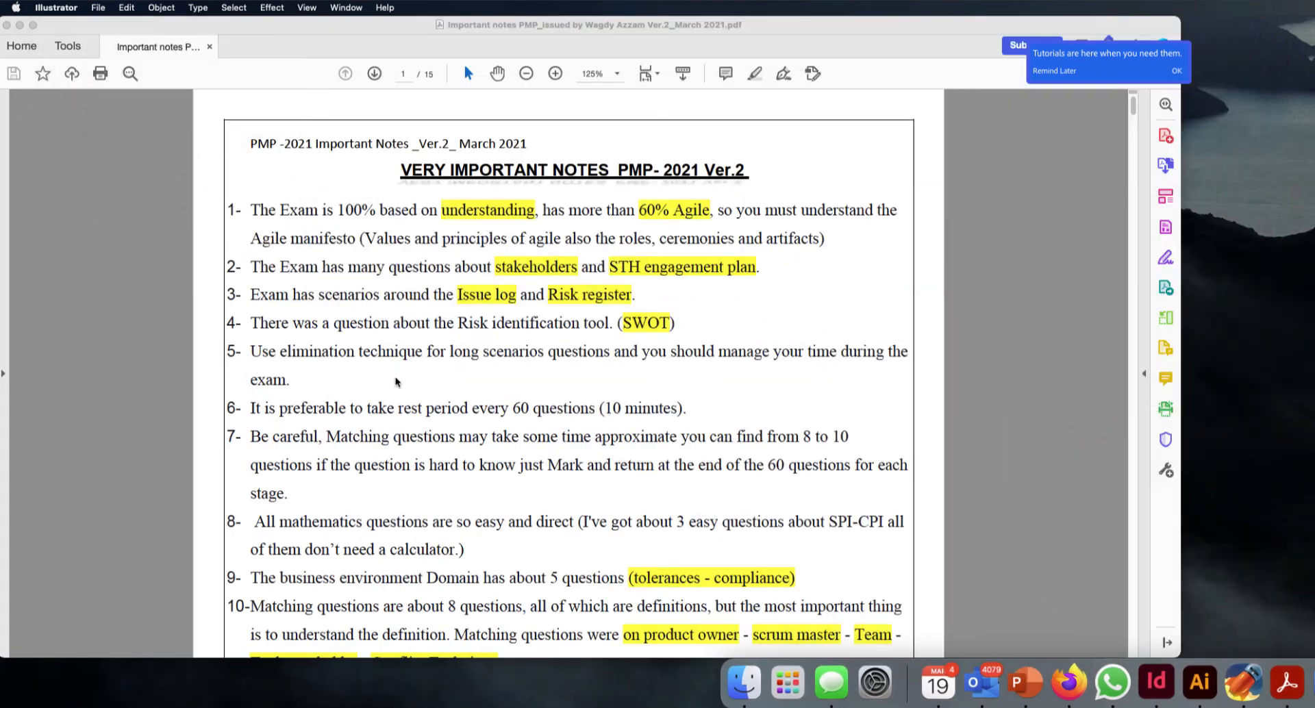